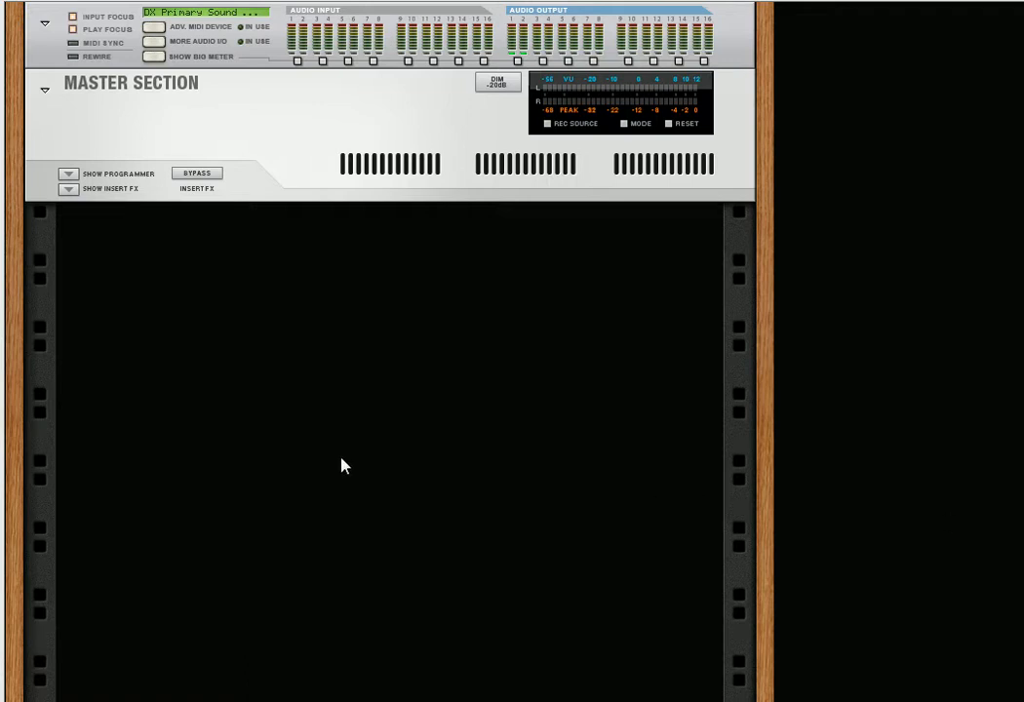
- Create a Thor Polysonic Synthesizer in the empty rack and load the patch (Lead) Adenoids.thor
{"action": "right_click", "coordinate": [263, 285]}
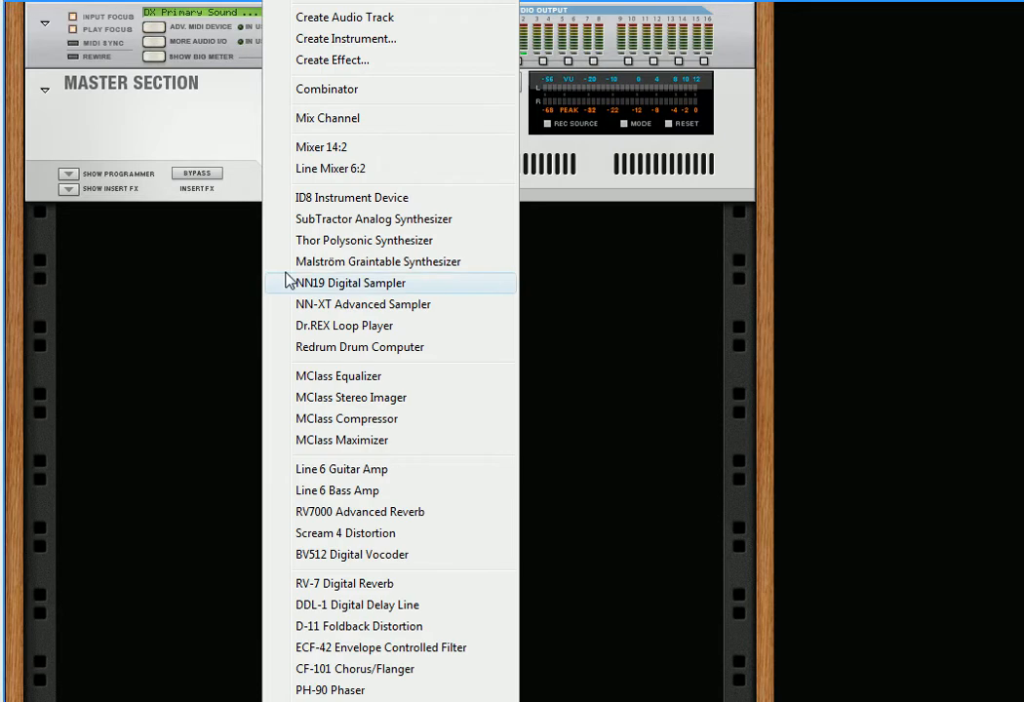
{"action": "left_click", "coordinate": [325, 251]}
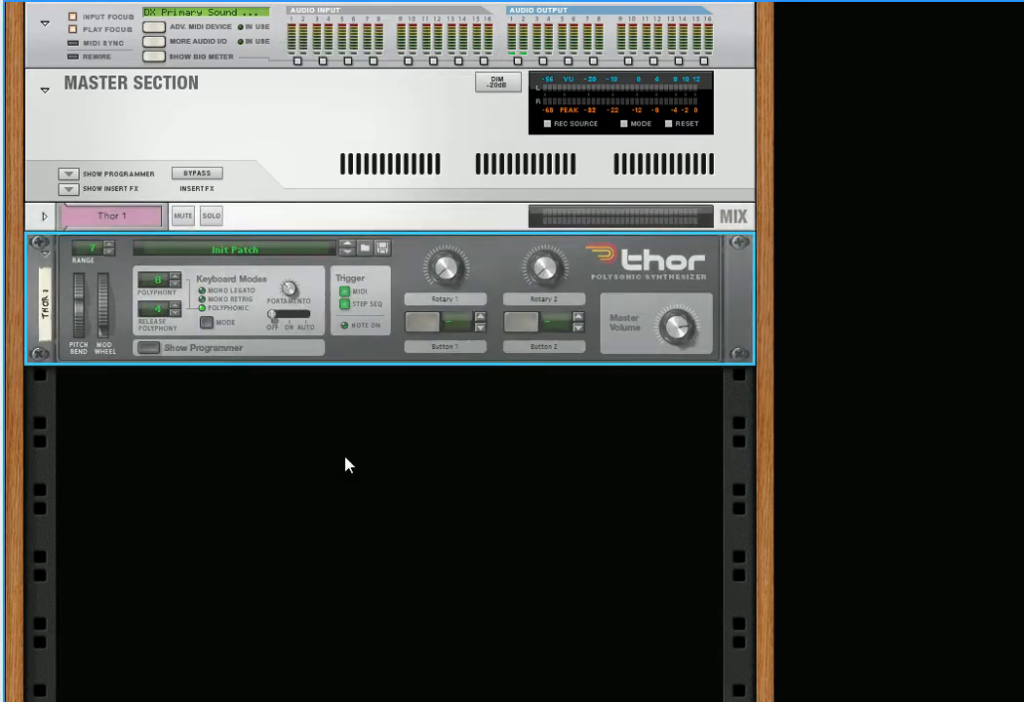
{"action": "left_click", "coordinate": [307, 253]}
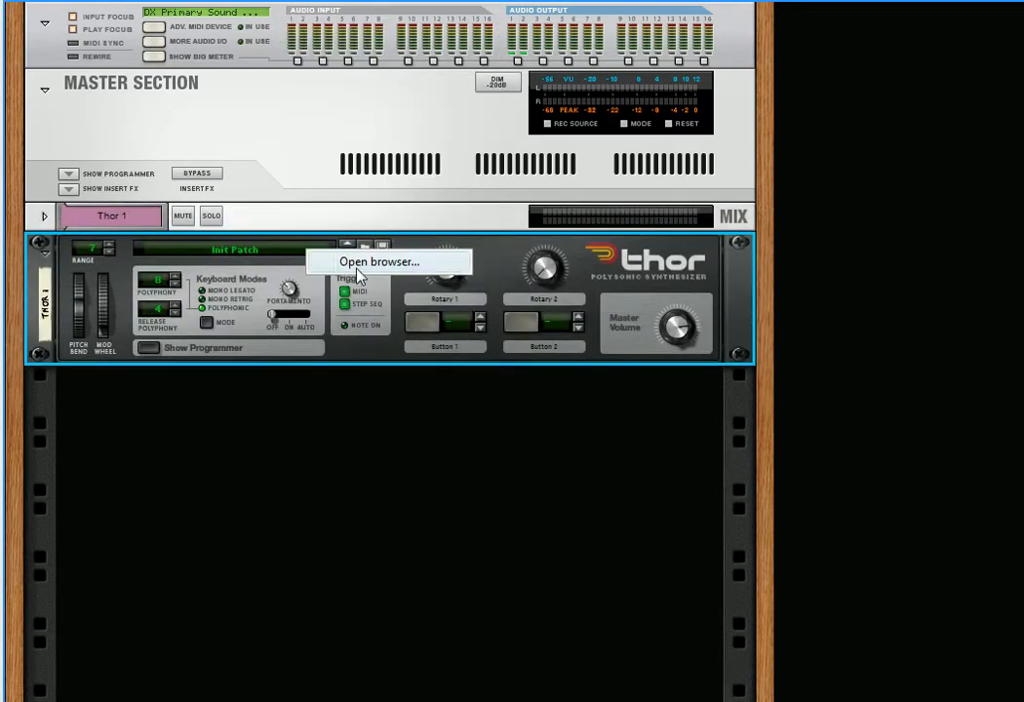
{"action": "left_click", "coordinate": [354, 265]}
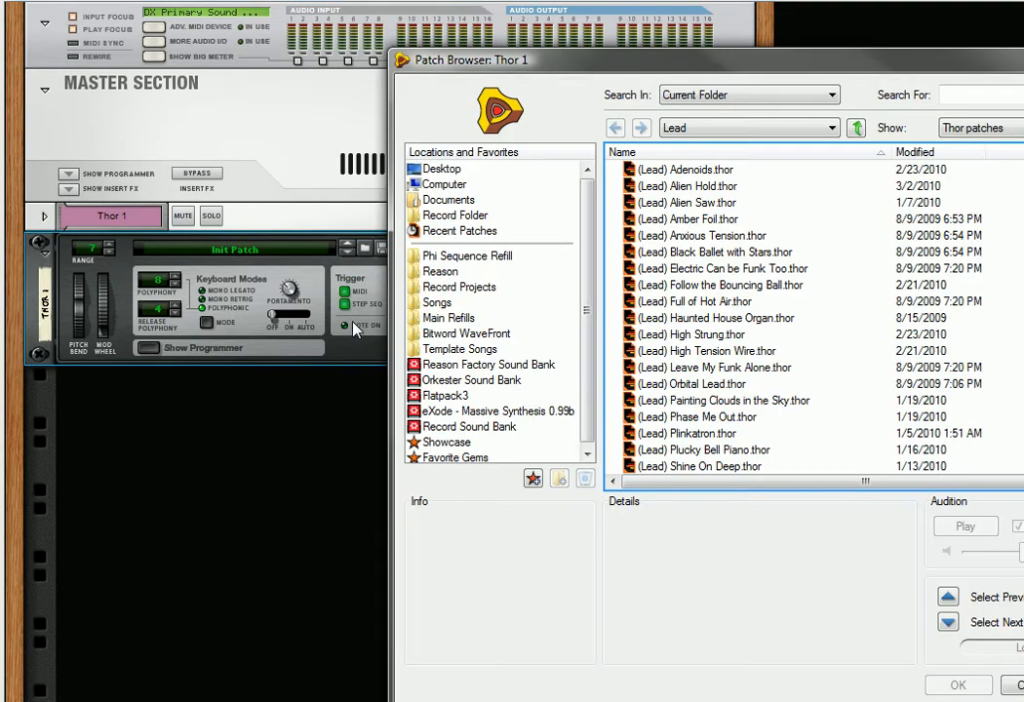
{"action": "left_click", "coordinate": [651, 169]}
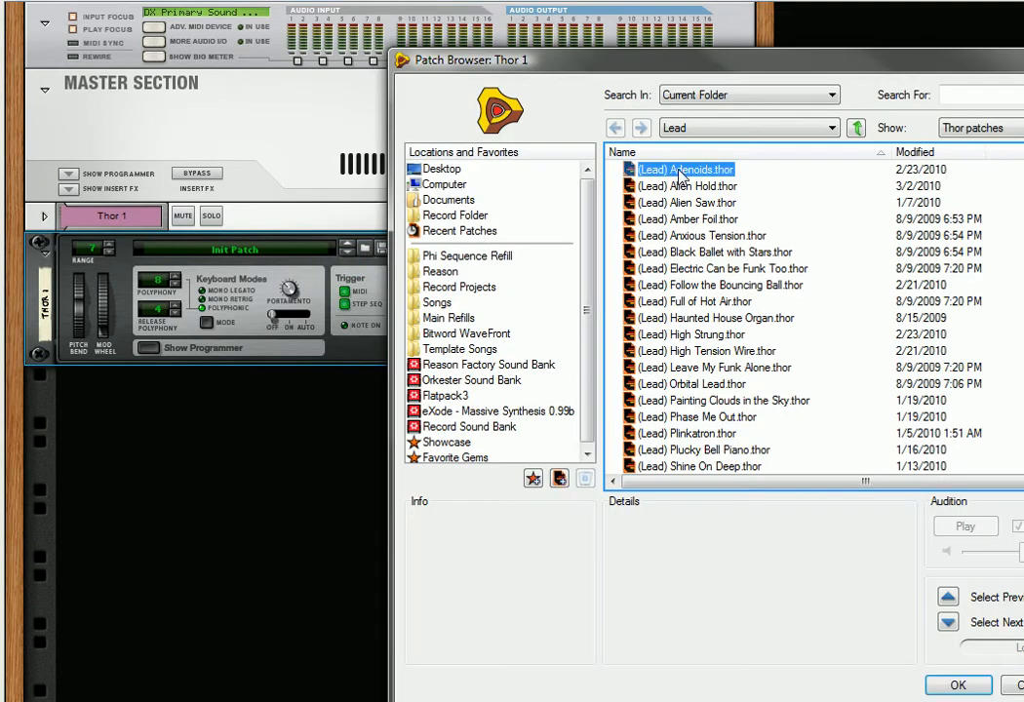
{"action": "left_click", "coordinate": [983, 690]}
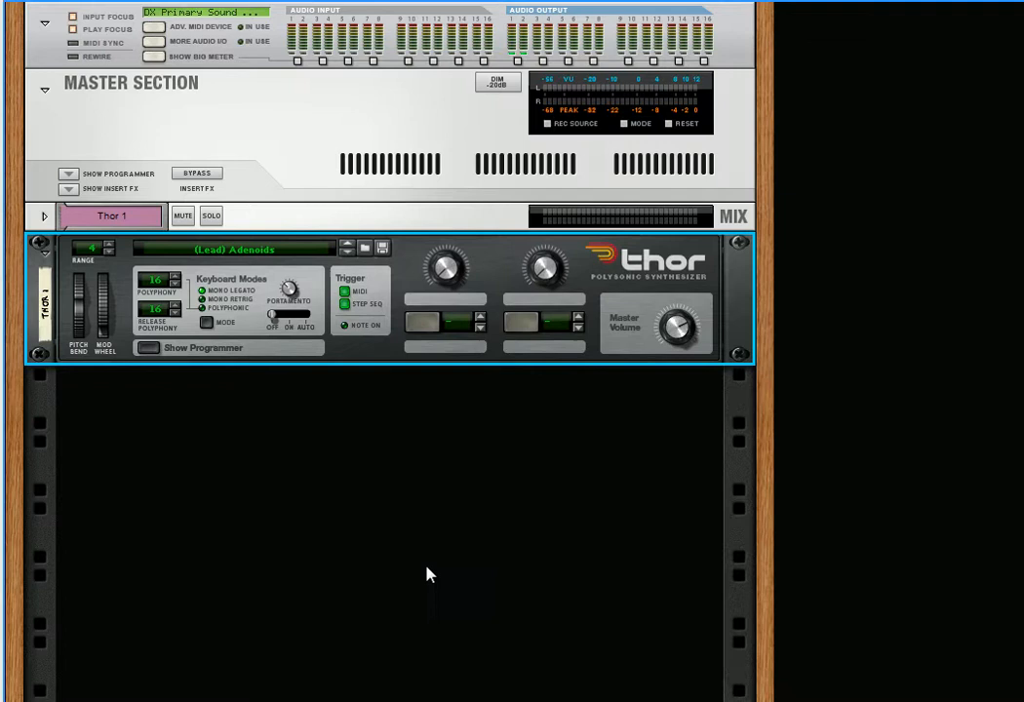
- Add a Matrix pattern sequencer below Thor and draw rising note runs in octaves 1 and 2 across the first steps
{"action": "right_click", "coordinate": [249, 405]}
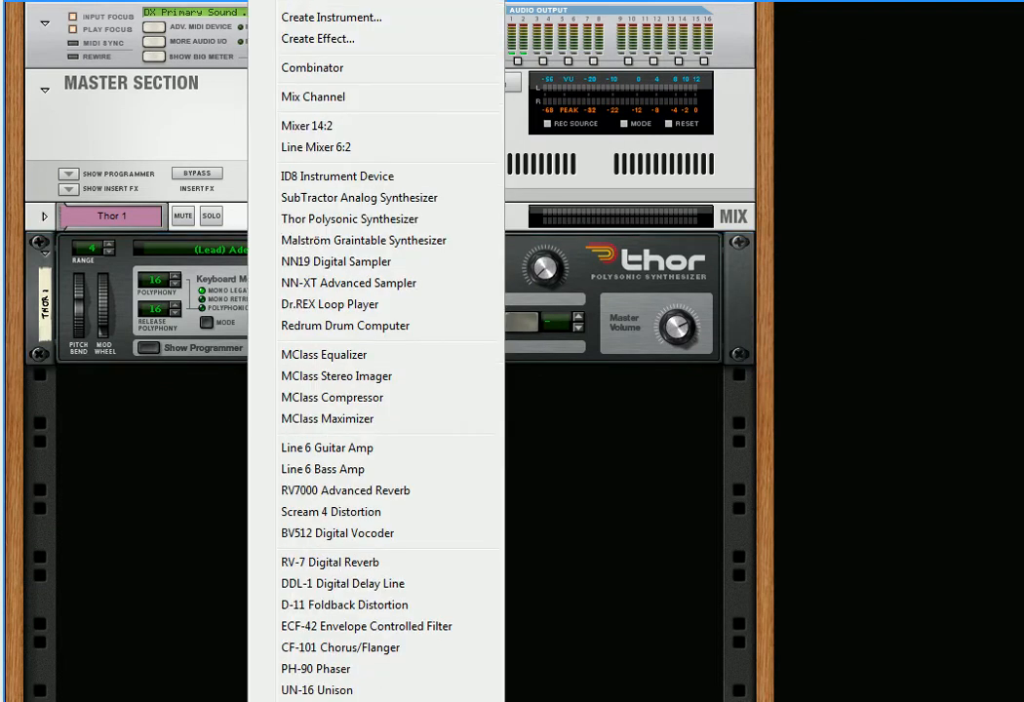
{"action": "left_click", "coordinate": [332, 687]}
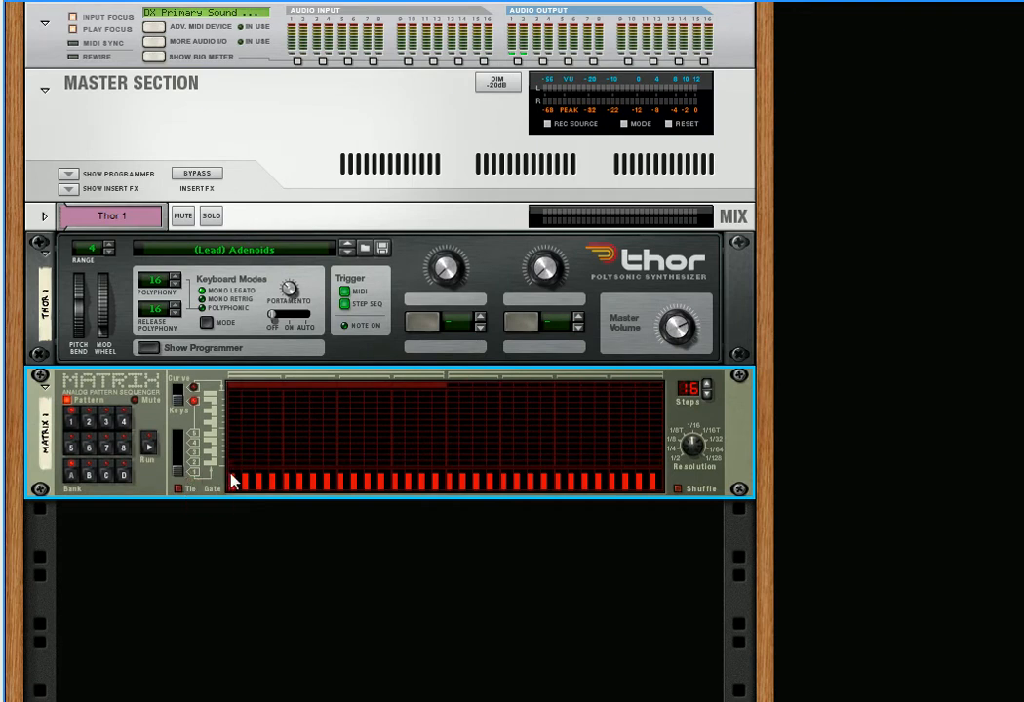
{"action": "mouse_move", "coordinate": [232, 466]}
{"action": "left_mouse_down"}
{"action": "mouse_move", "coordinate": [251, 466]}
{"action": "mouse_move", "coordinate": [345, 392]}
{"action": "left_mouse_up"}
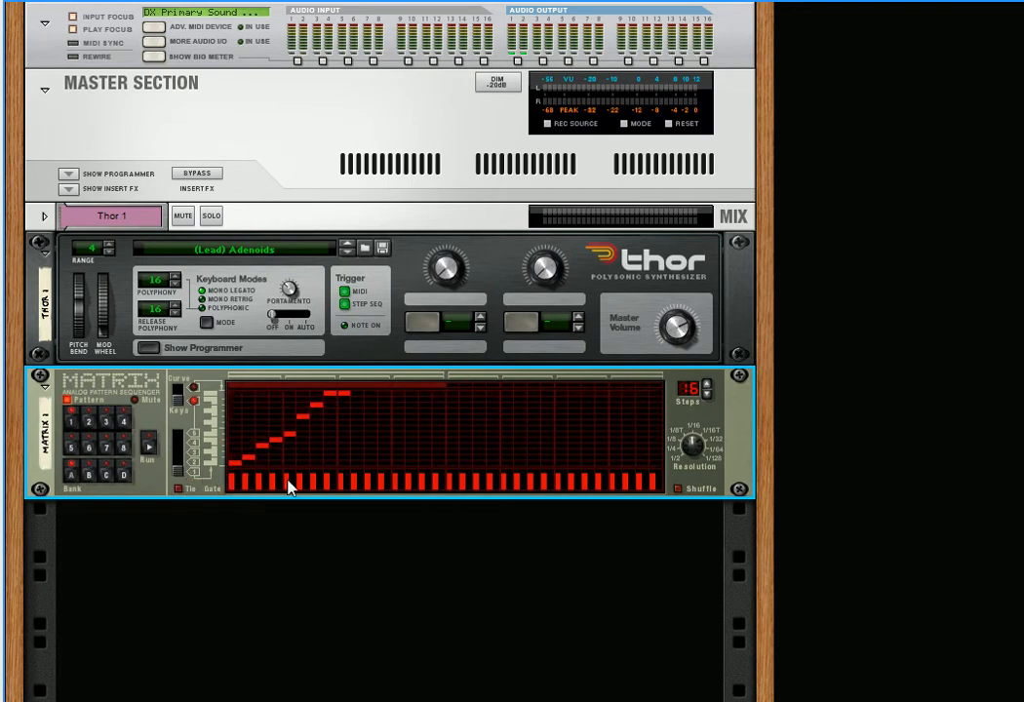
{"action": "left_click", "coordinate": [182, 474]}
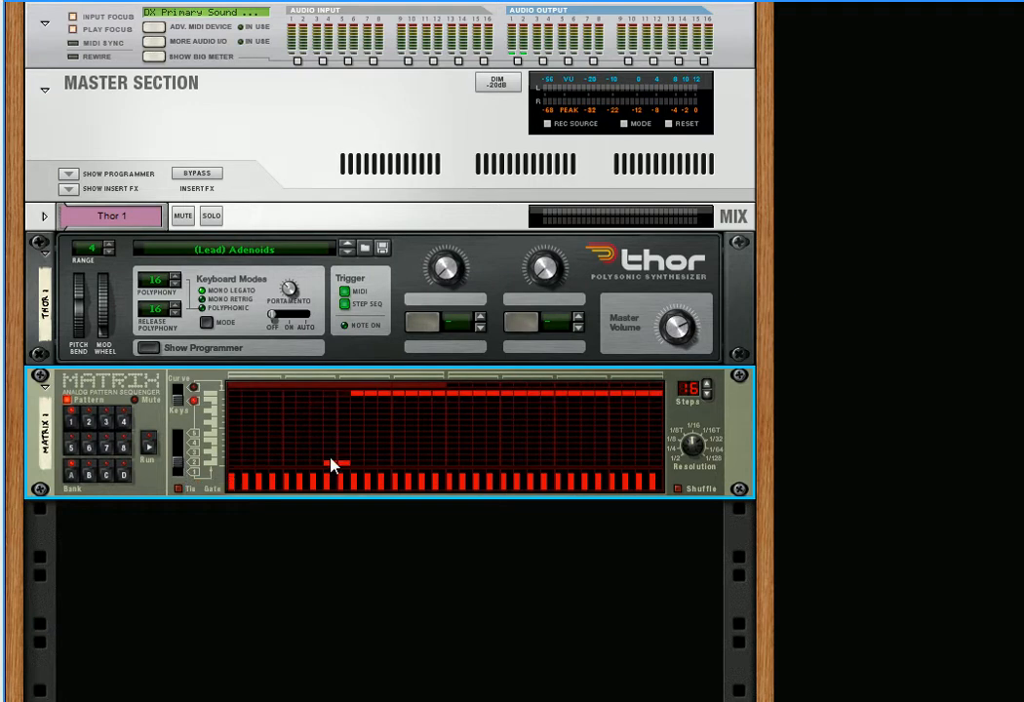
{"action": "left_click_drag", "start_coordinate": [343, 462], "coordinate": [433, 388]}
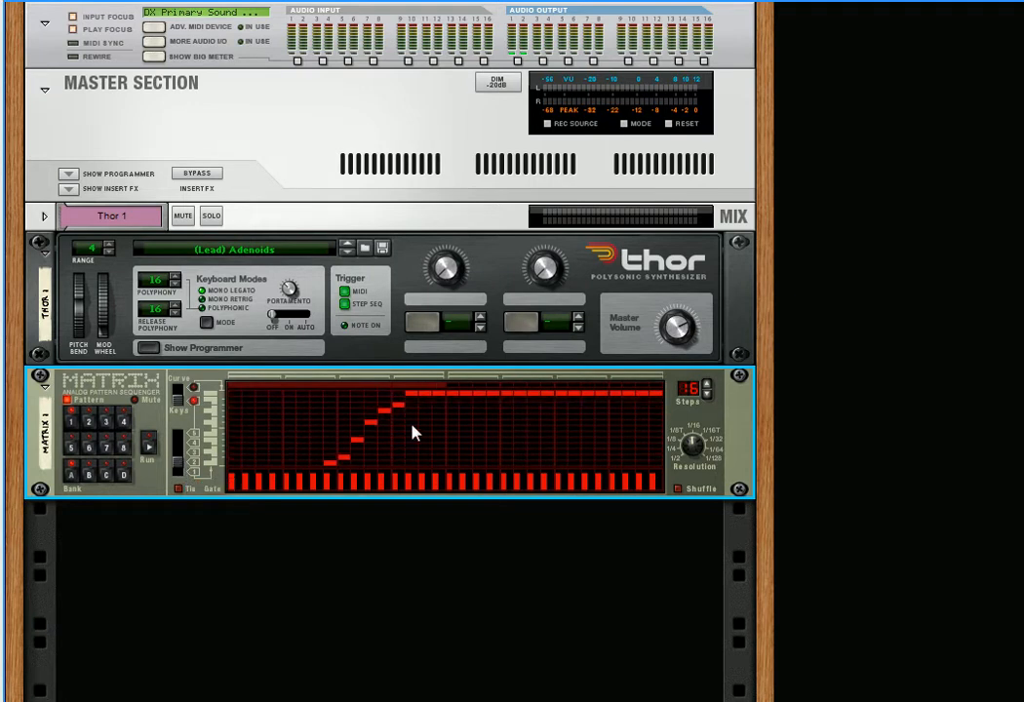
- Continue the Matrix's rising note runs through octaves 3, 4 and 5 up to the last step of the grid
{"action": "left_click_drag", "start_coordinate": [180, 473], "coordinate": [179, 457]}
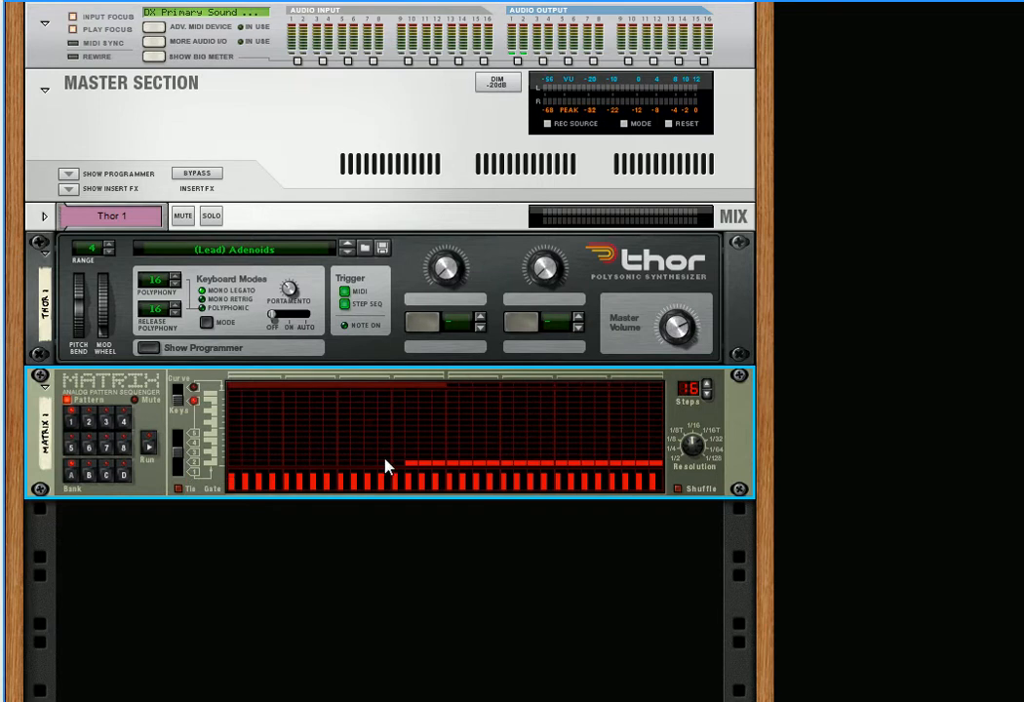
{"action": "mouse_move", "coordinate": [176, 458]}
{"action": "left_mouse_down"}
{"action": "mouse_move", "coordinate": [181, 466]}
{"action": "mouse_move", "coordinate": [178, 452]}
{"action": "left_mouse_up"}
{"action": "left_click_drag", "start_coordinate": [425, 458], "coordinate": [507, 394]}
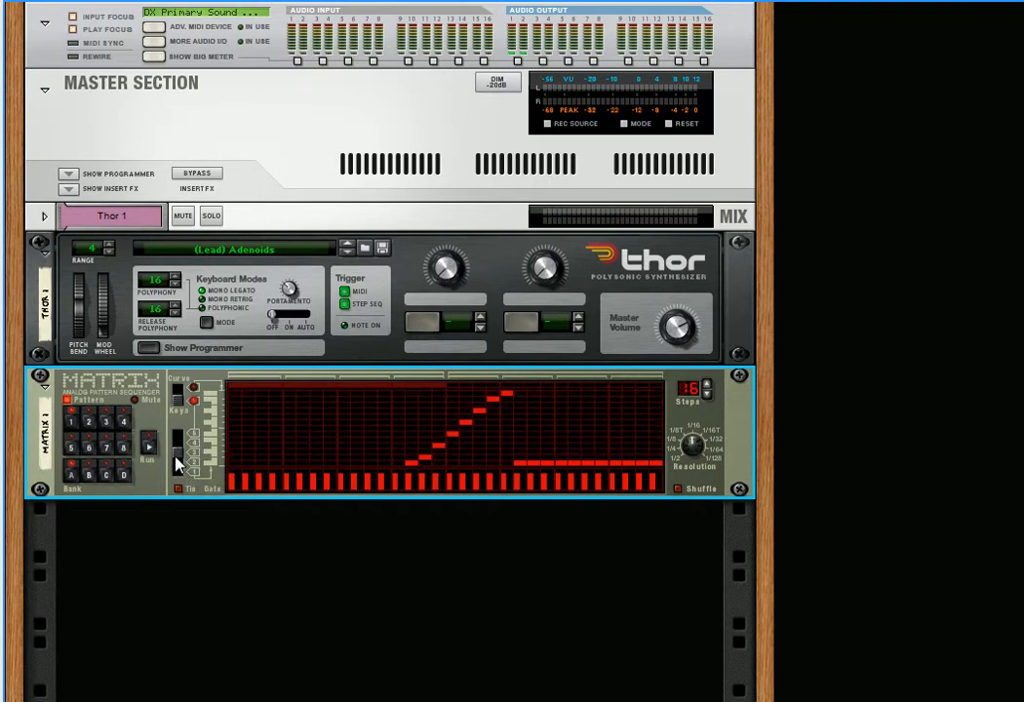
{"action": "left_click_drag", "start_coordinate": [178, 463], "coordinate": [179, 448]}
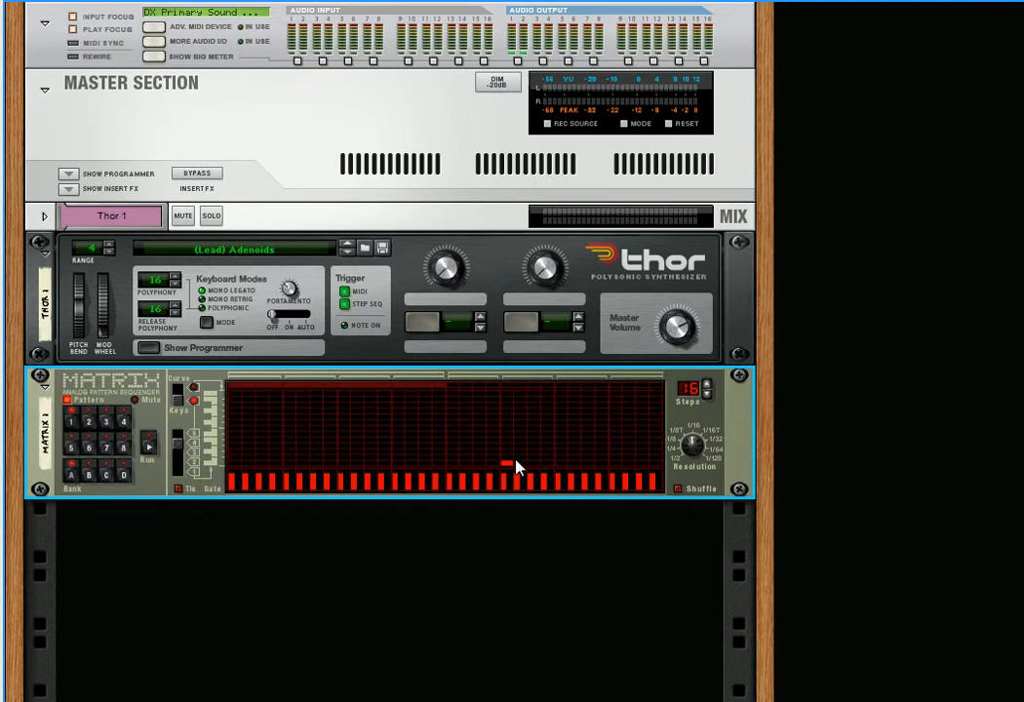
{"action": "left_click_drag", "start_coordinate": [519, 468], "coordinate": [634, 393]}
{"action": "left_click_drag", "start_coordinate": [176, 453], "coordinate": [178, 444]}
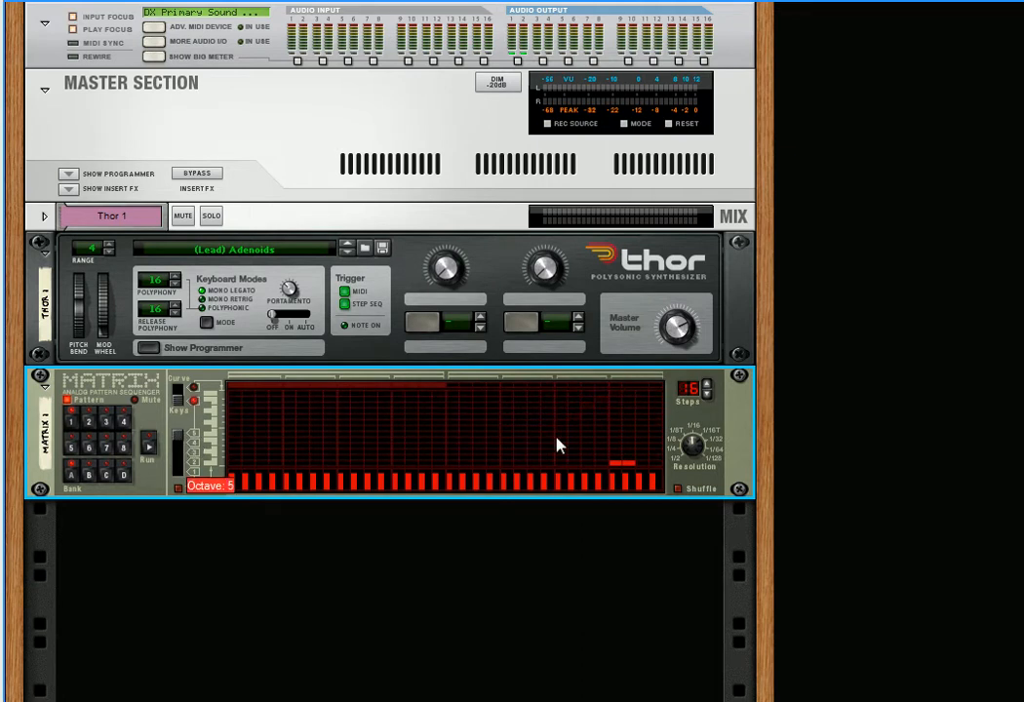
{"action": "left_click_drag", "start_coordinate": [633, 457], "coordinate": [659, 392]}
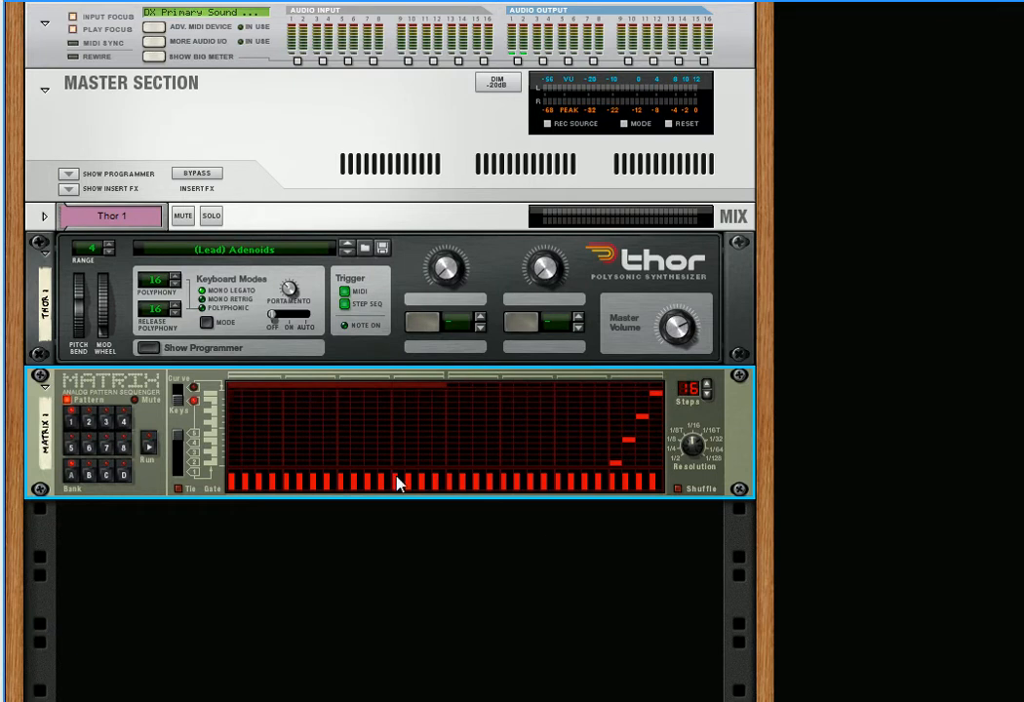
- Set the Matrix pattern length to 32 steps, then run the pattern to audition it and stop it
{"action": "left_click", "coordinate": [707, 385]}
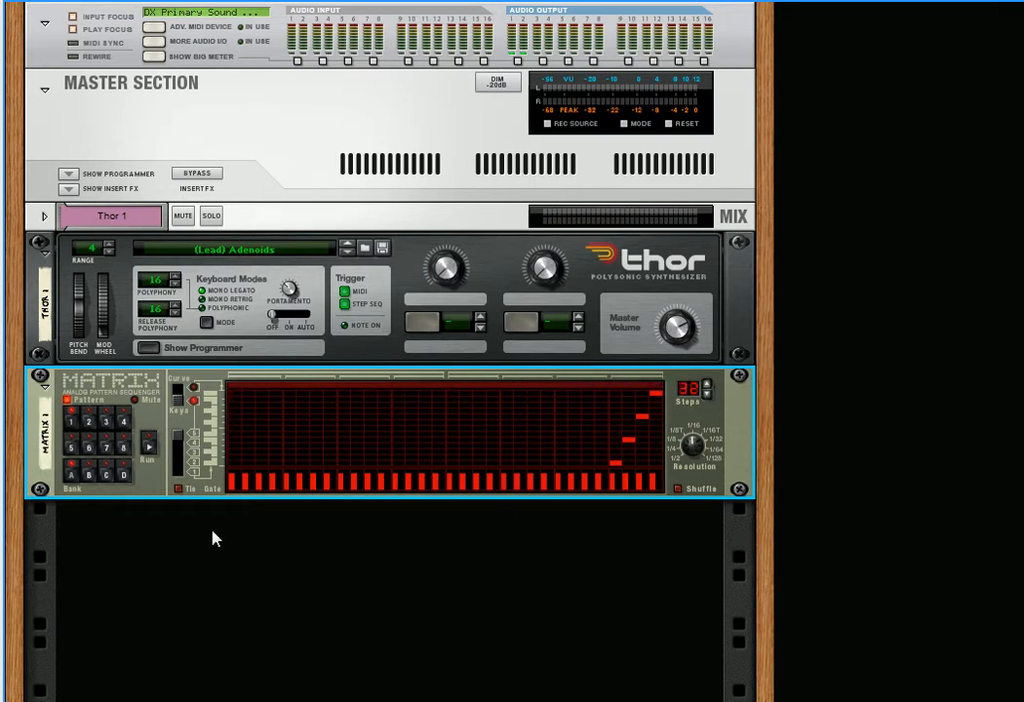
{"action": "left_click", "coordinate": [147, 450]}
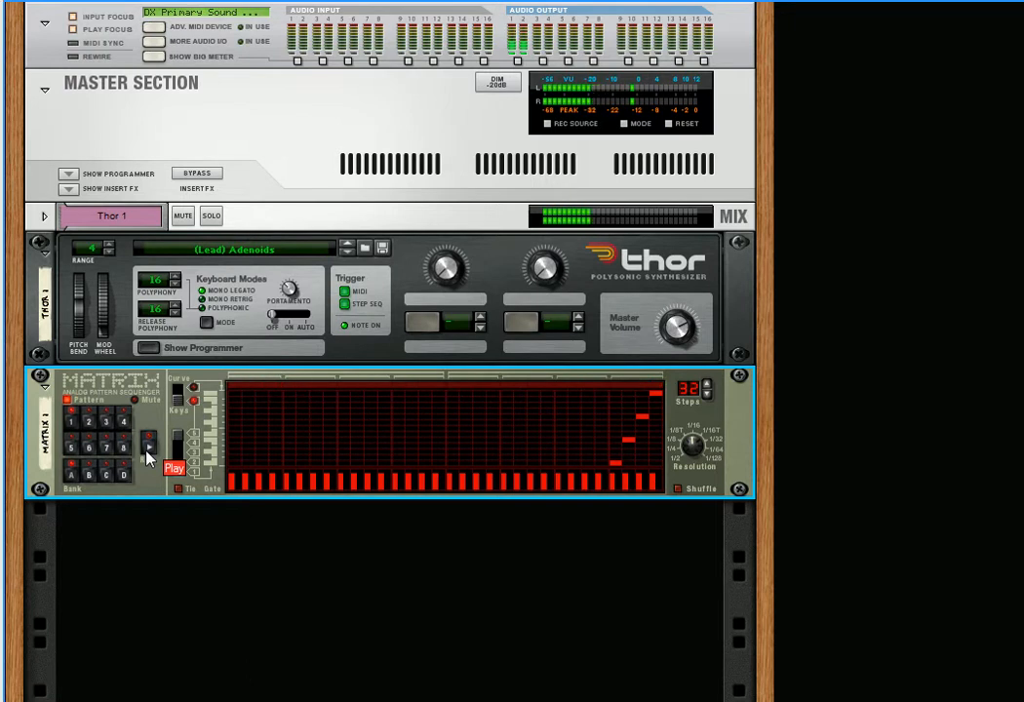
{"action": "left_click", "coordinate": [147, 446]}
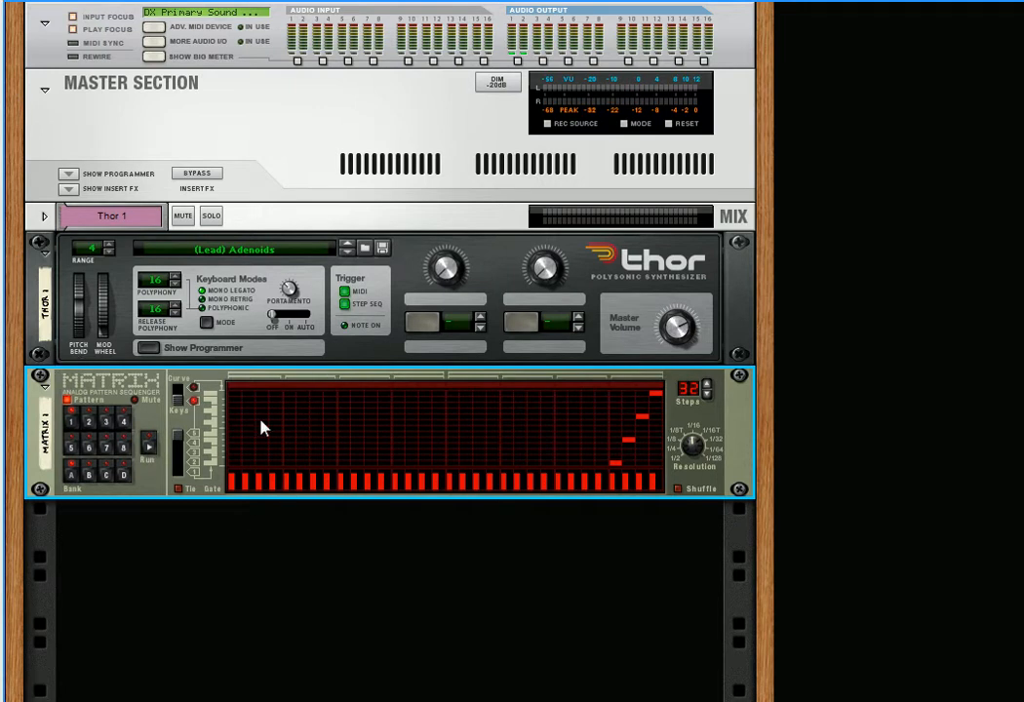
- Add a Spider Audio Merger & Splitter below the Matrix and an empty Combinator beneath it
{"action": "left_click", "coordinate": [129, 0]}
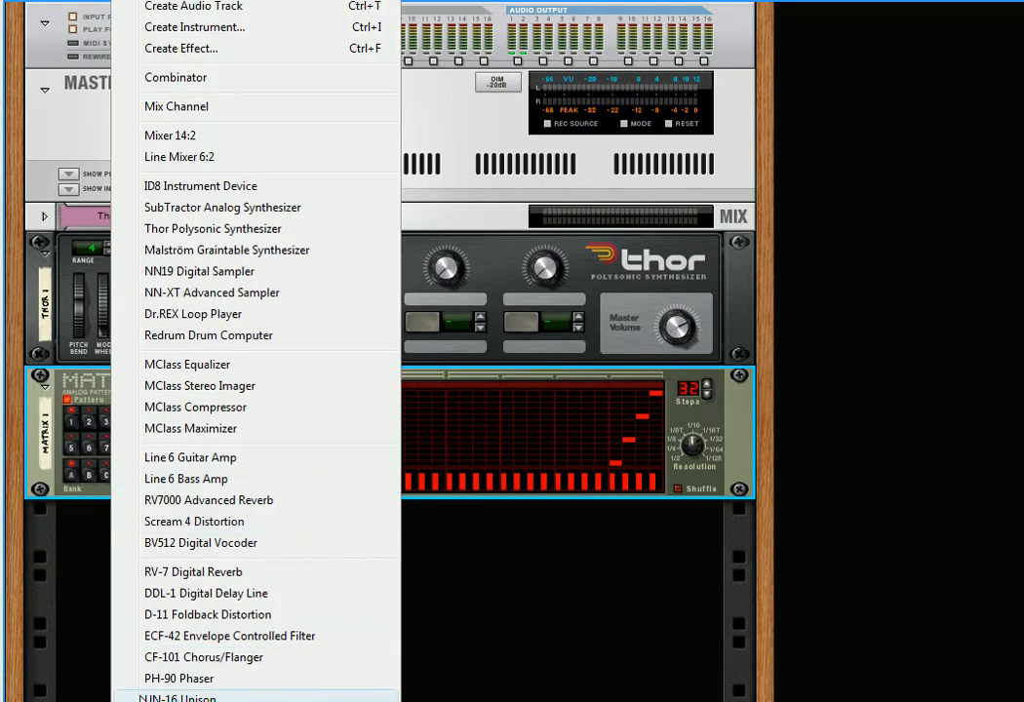
{"action": "left_click", "coordinate": [224, 701]}
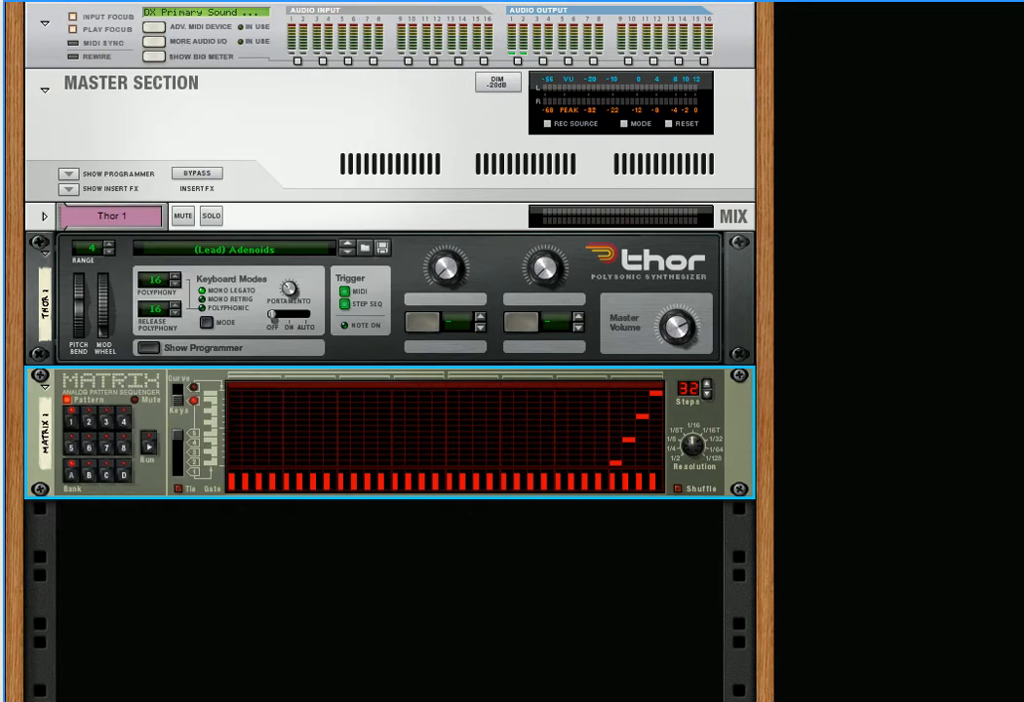
{"action": "right_click", "coordinate": [299, 606]}
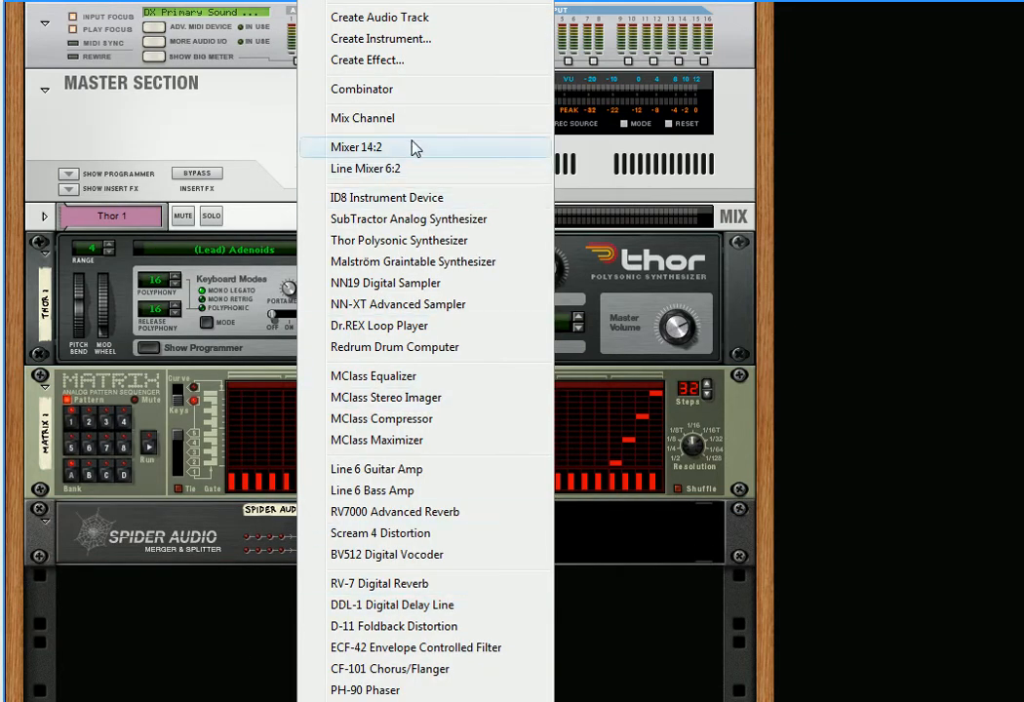
{"action": "left_click", "coordinate": [383, 90]}
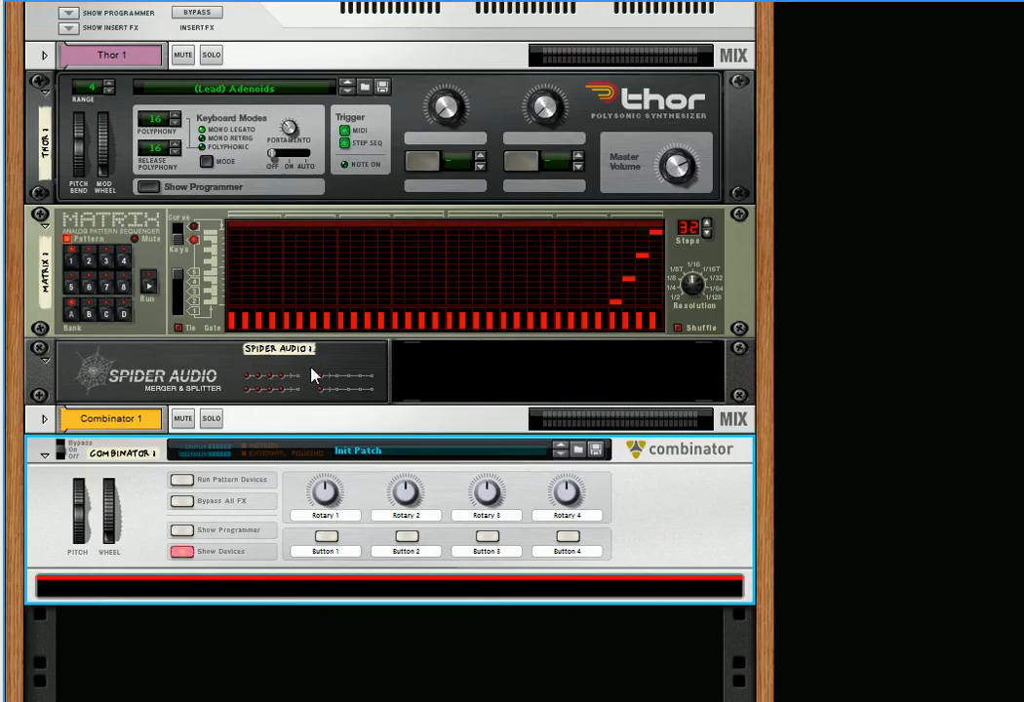
- Create a Mixer 14:2 inside the Combinator, followed by a second Spider Audio Merger & Splitter
{"action": "scroll", "coordinate": [310, 375], "scroll_direction": "down", "scroll_amount": 2}
{"action": "right_click", "coordinate": [286, 496]}
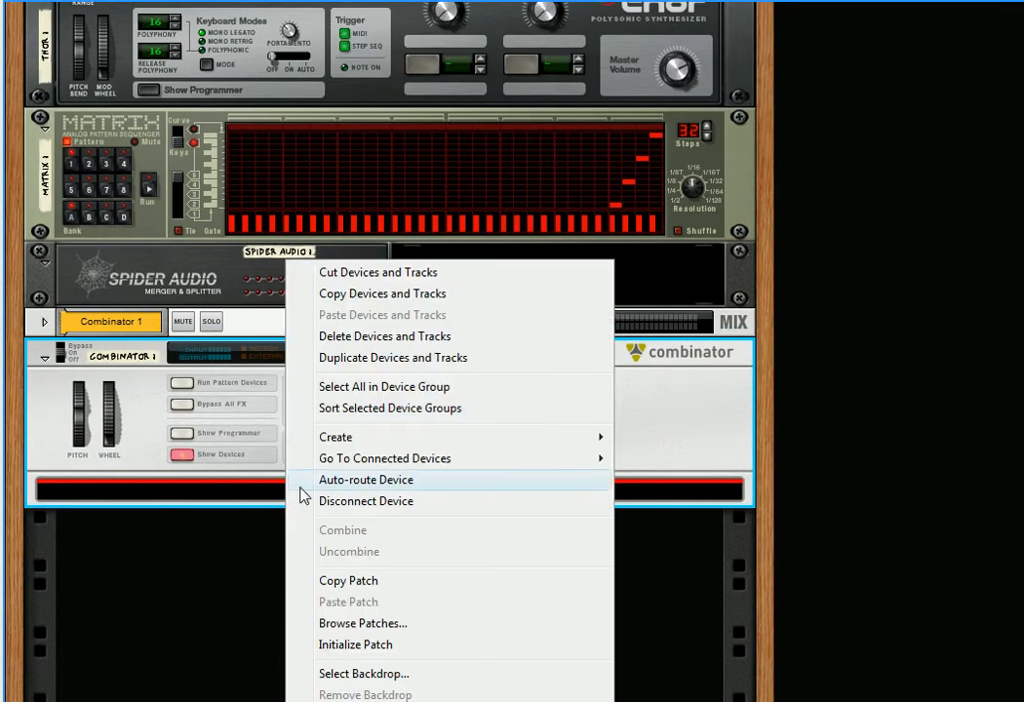
{"action": "mouse_move", "coordinate": [356, 443]}
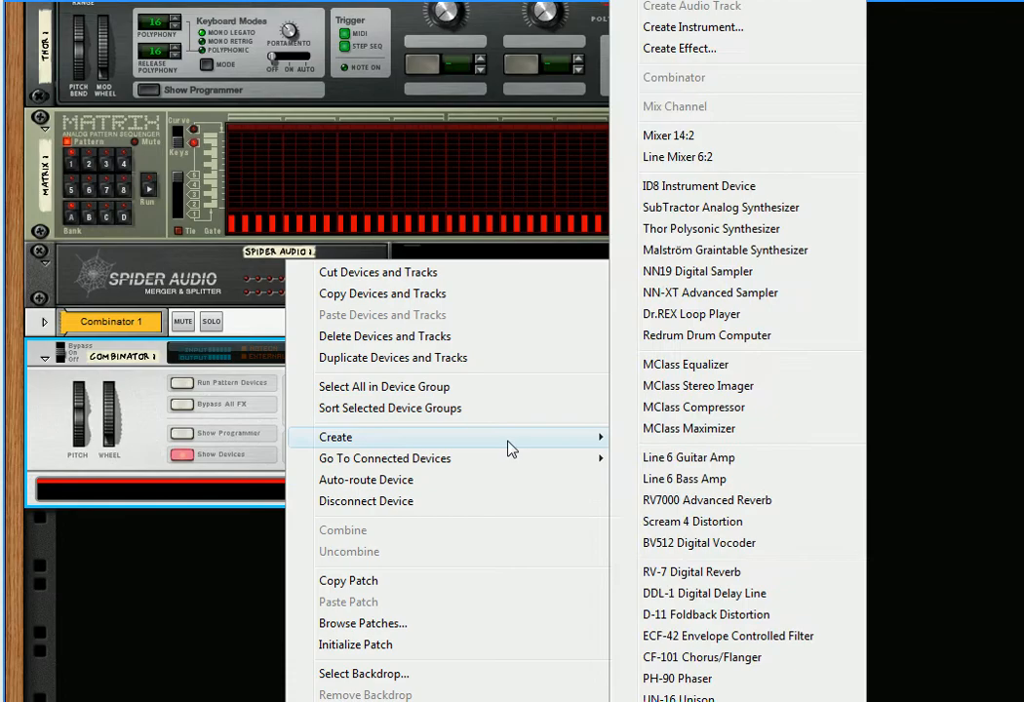
{"action": "left_click", "coordinate": [666, 136]}
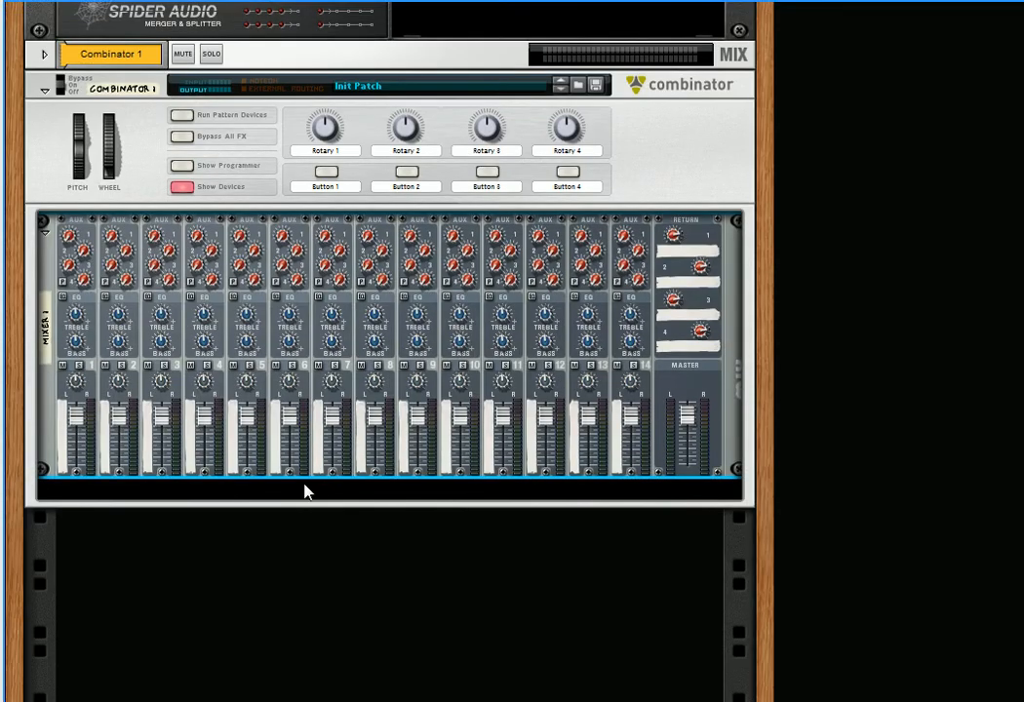
{"action": "right_click", "coordinate": [304, 489]}
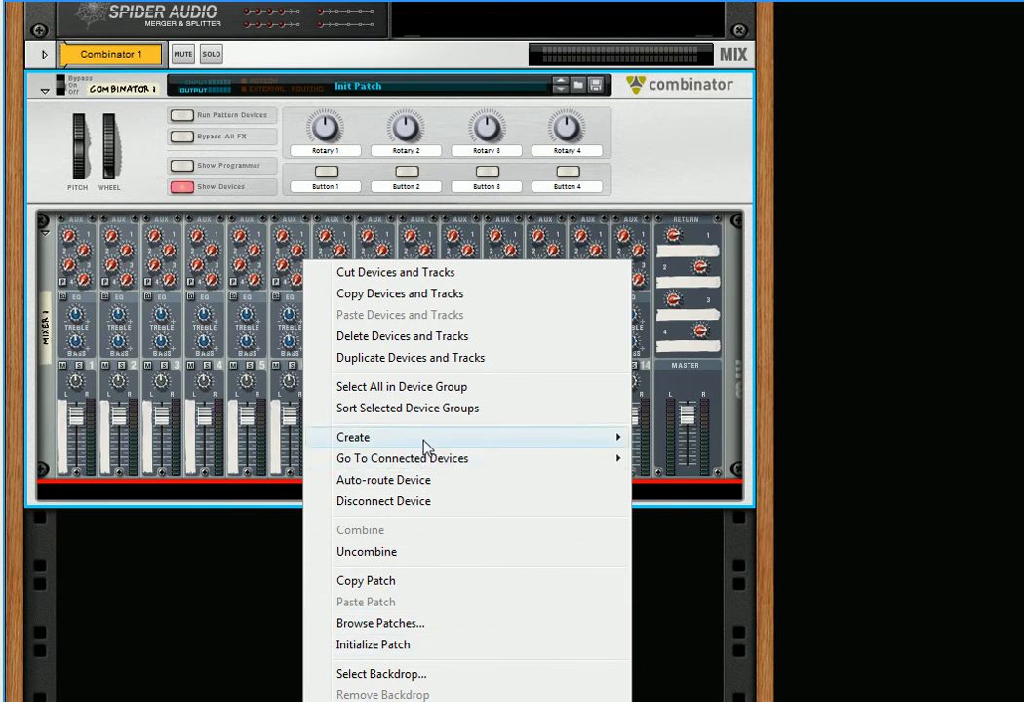
{"action": "mouse_move", "coordinate": [426, 440]}
{"action": "left_click", "coordinate": [721, 698]}
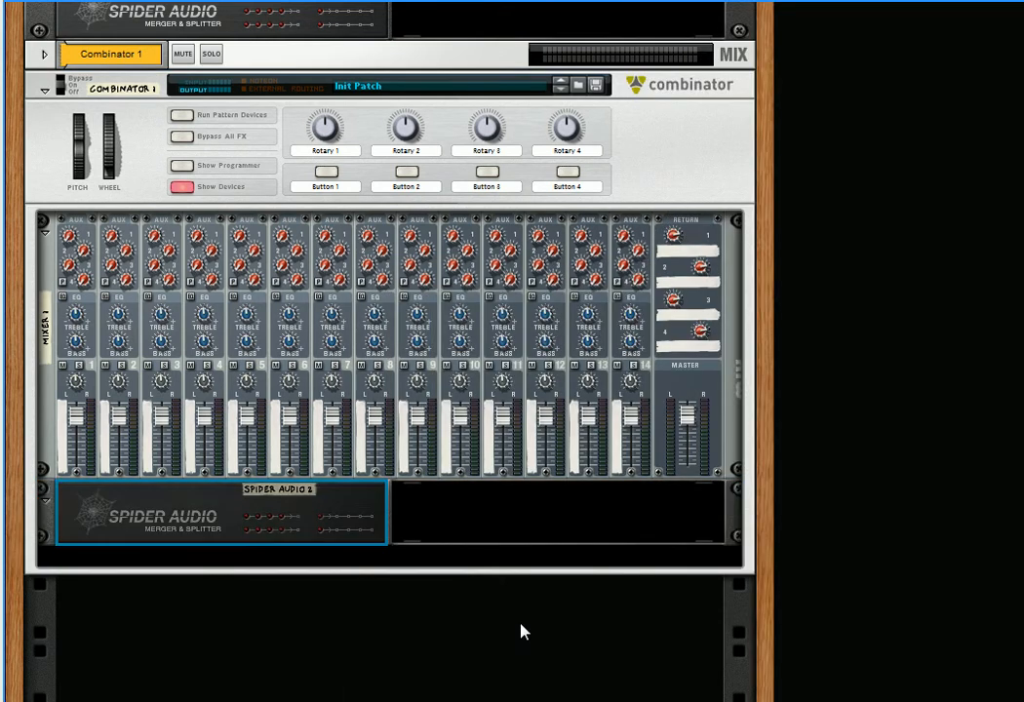
- Add a BV512 Digital Vocoder and a DDL-1 Digital Delay Line below the Spider Audio inside the Combinator
{"action": "scroll", "coordinate": [361, 517], "scroll_direction": "down", "scroll_amount": 2}
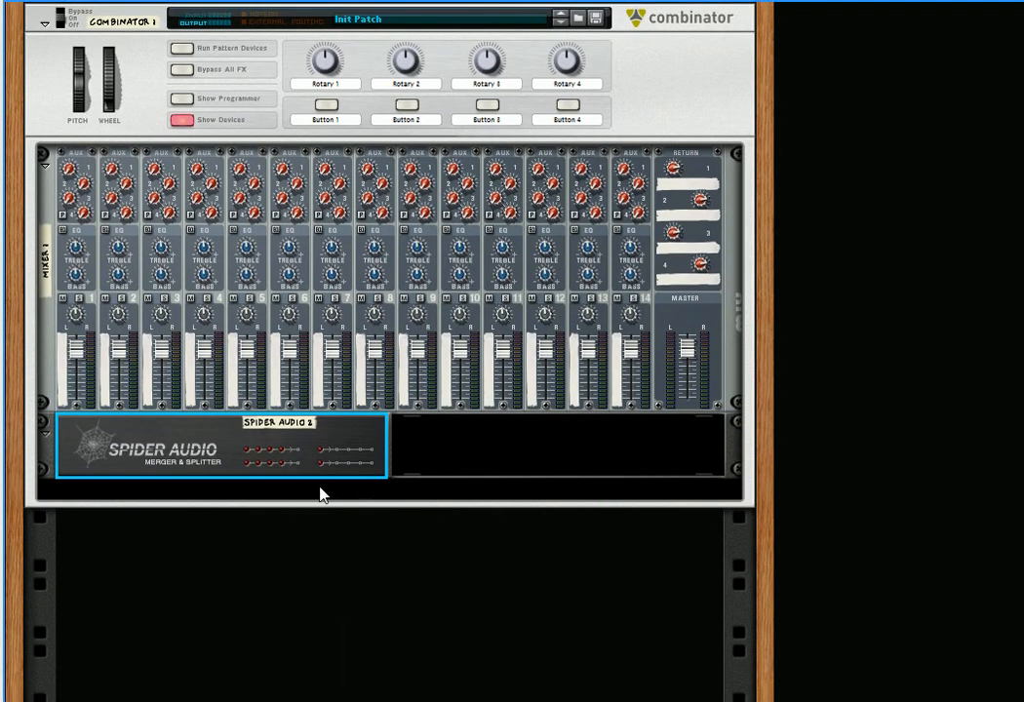
{"action": "right_click", "coordinate": [322, 495]}
{"action": "mouse_move", "coordinate": [410, 444]}
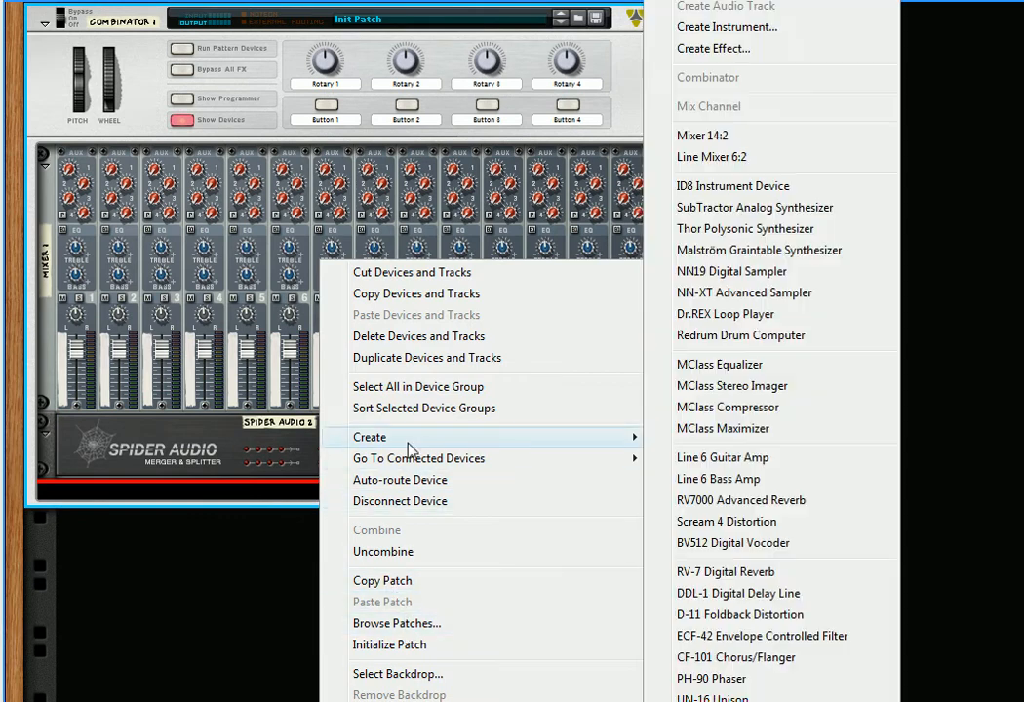
{"action": "left_click", "coordinate": [709, 554]}
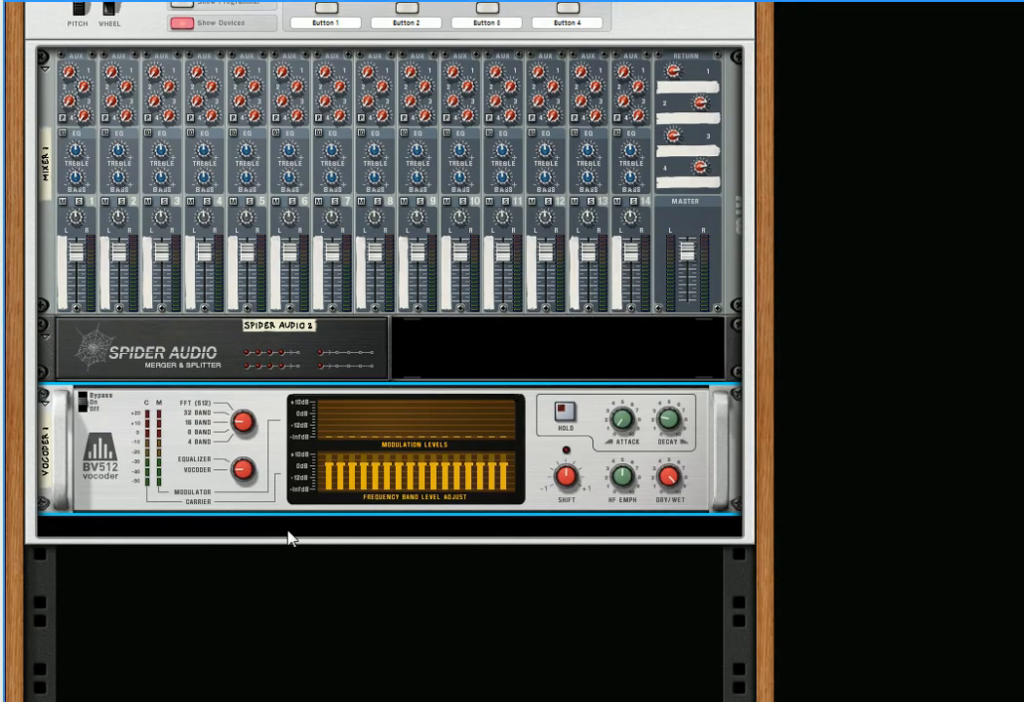
{"action": "right_click", "coordinate": [290, 536]}
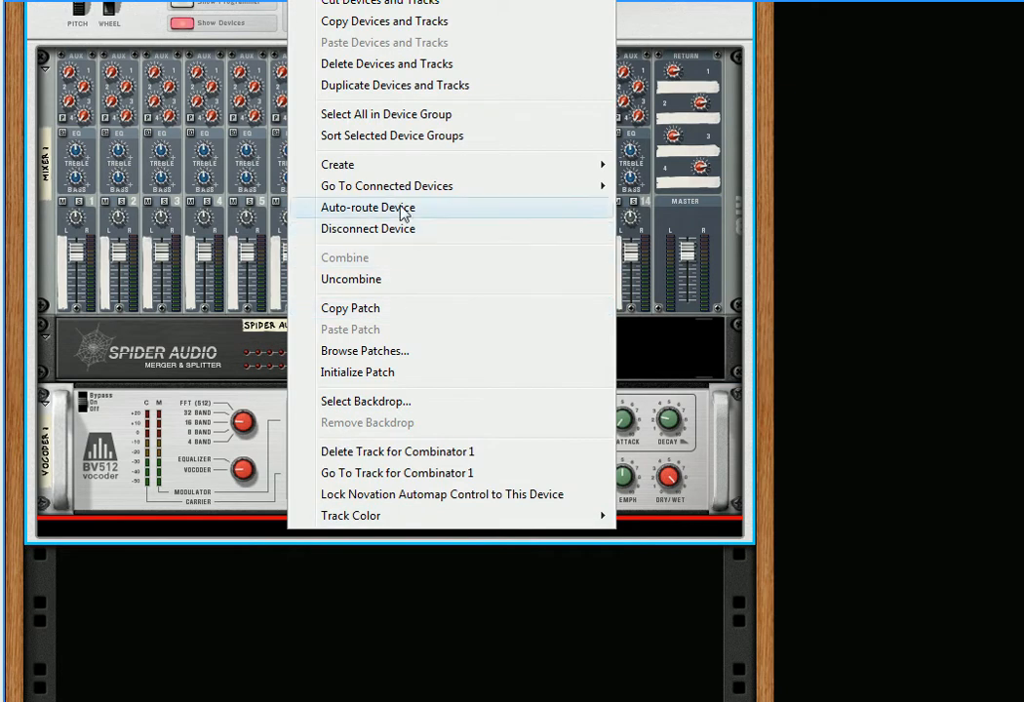
{"action": "mouse_move", "coordinate": [599, 168]}
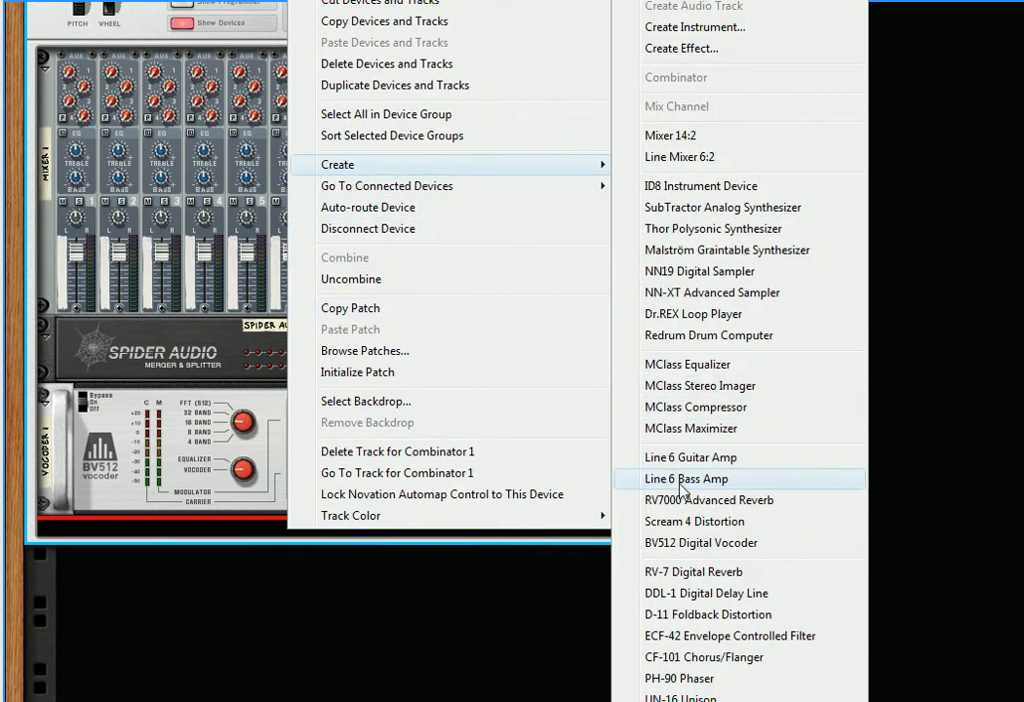
{"action": "left_click", "coordinate": [702, 593]}
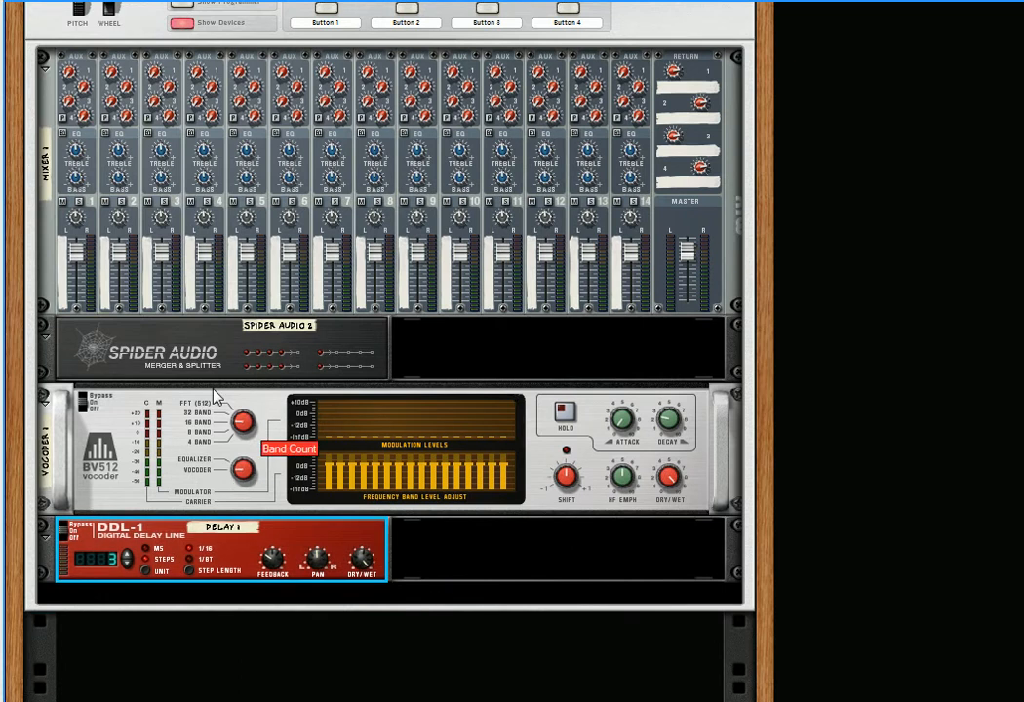
{"action": "scroll", "coordinate": [195, 392], "scroll_direction": "up", "scroll_amount": 10}
{"action": "scroll", "coordinate": [195, 392], "scroll_direction": "up", "scroll_amount": 3}
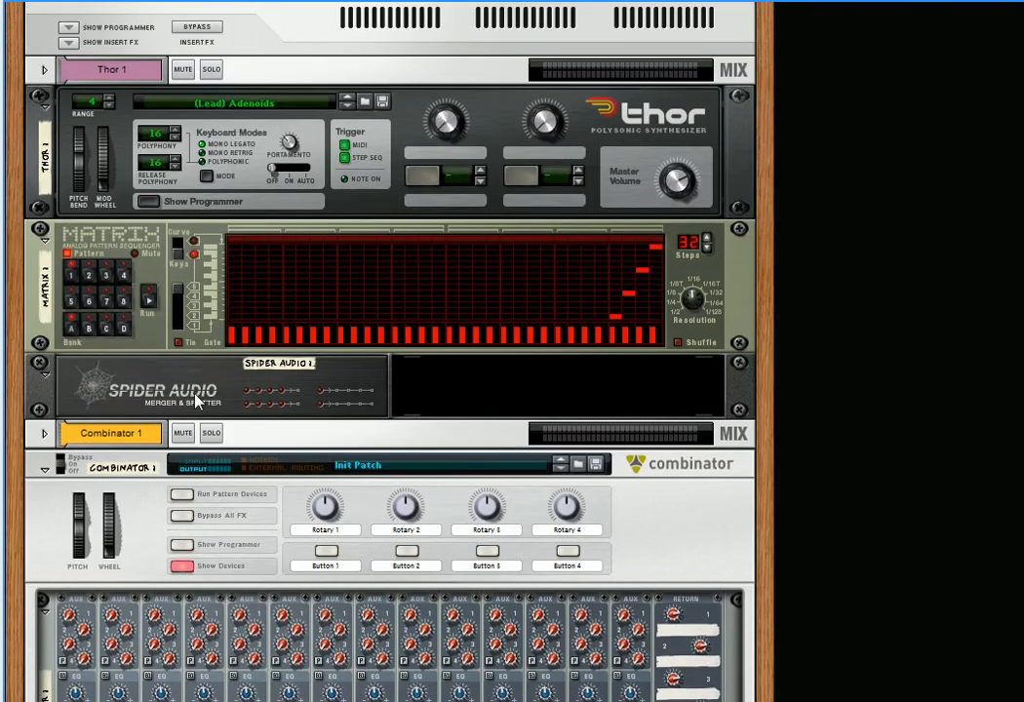
- On the rack's rear, route Thor's outputs into Spider Audio 1's splitter and its first split outputs to the Thor mix channel inputs
{"action": "left_click", "coordinate": [179, 381]}
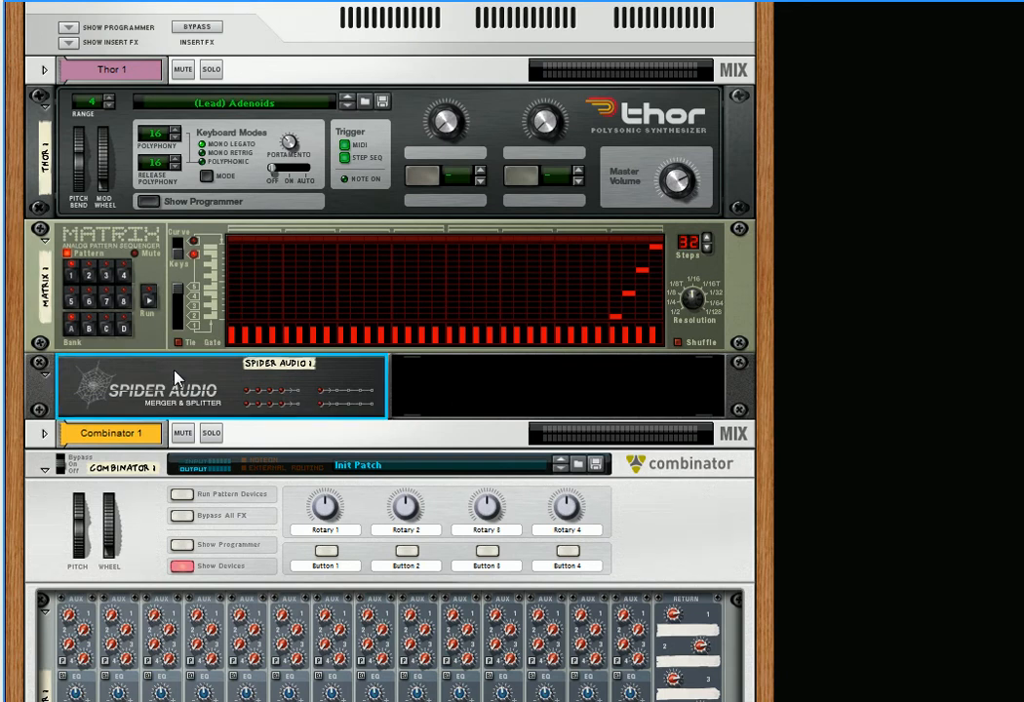
{"action": "key", "text": "Tab"}
{"action": "scroll", "coordinate": [175, 379], "scroll_direction": "up", "scroll_amount": 3}
{"action": "left_click", "coordinate": [45, 188]}
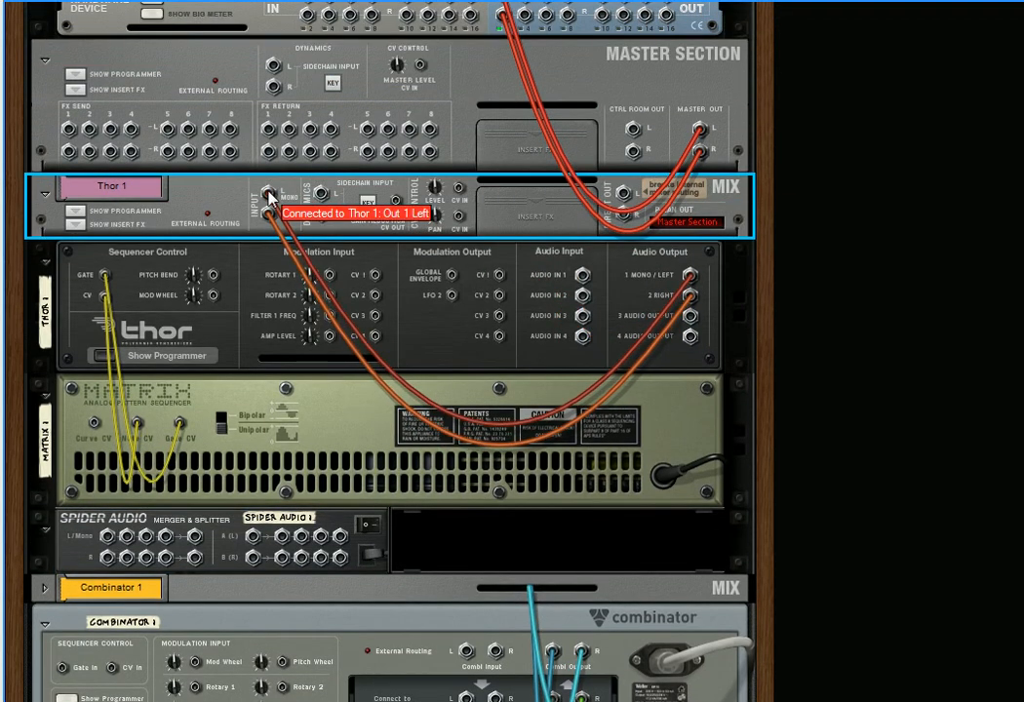
{"action": "left_click_drag", "start_coordinate": [269, 194], "coordinate": [252, 535]}
{"action": "mouse_move", "coordinate": [267, 212]}
{"action": "left_mouse_down"}
{"action": "mouse_move", "coordinate": [258, 559]}
{"action": "mouse_move", "coordinate": [261, 223]}
{"action": "left_mouse_up"}
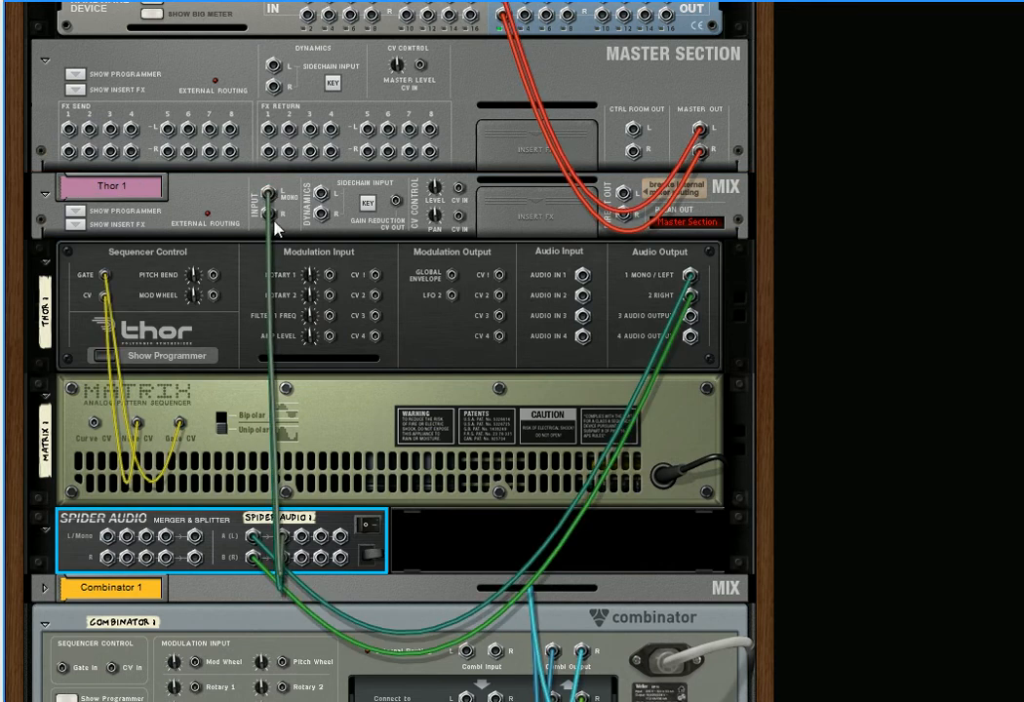
- Connect a second pair of Spider Audio 1's split outputs to the left and right Combi Inputs of Combinator 1
{"action": "scroll", "coordinate": [313, 352], "scroll_direction": "down", "scroll_amount": 5}
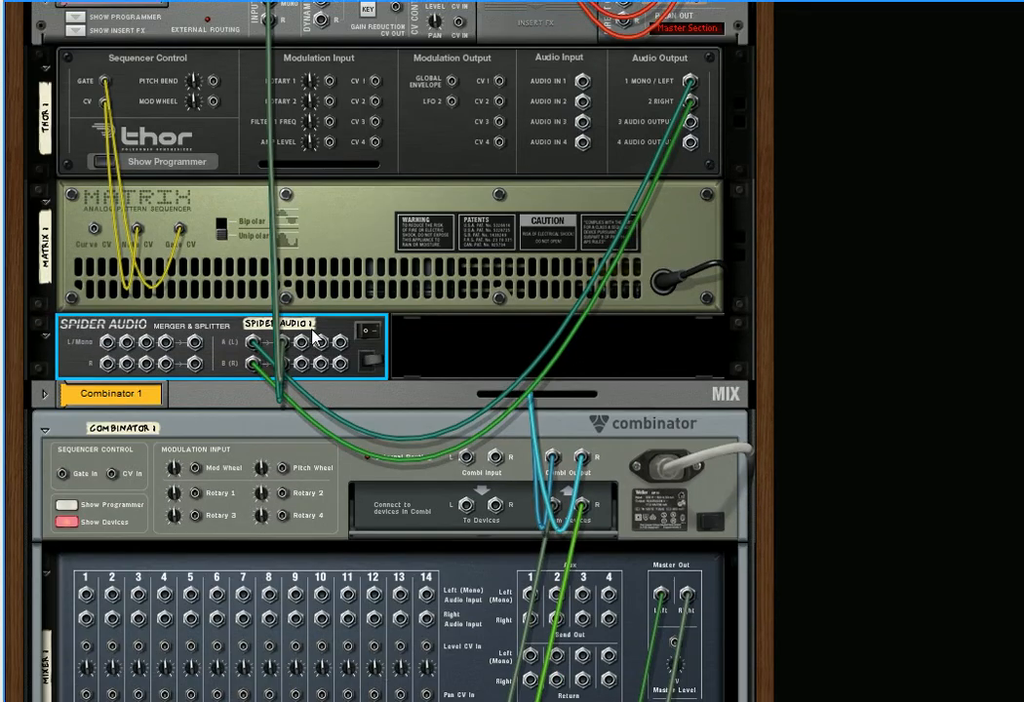
{"action": "left_click_drag", "start_coordinate": [302, 286], "coordinate": [473, 405]}
{"action": "scroll", "coordinate": [263, 353], "scroll_direction": "up", "scroll_amount": 3}
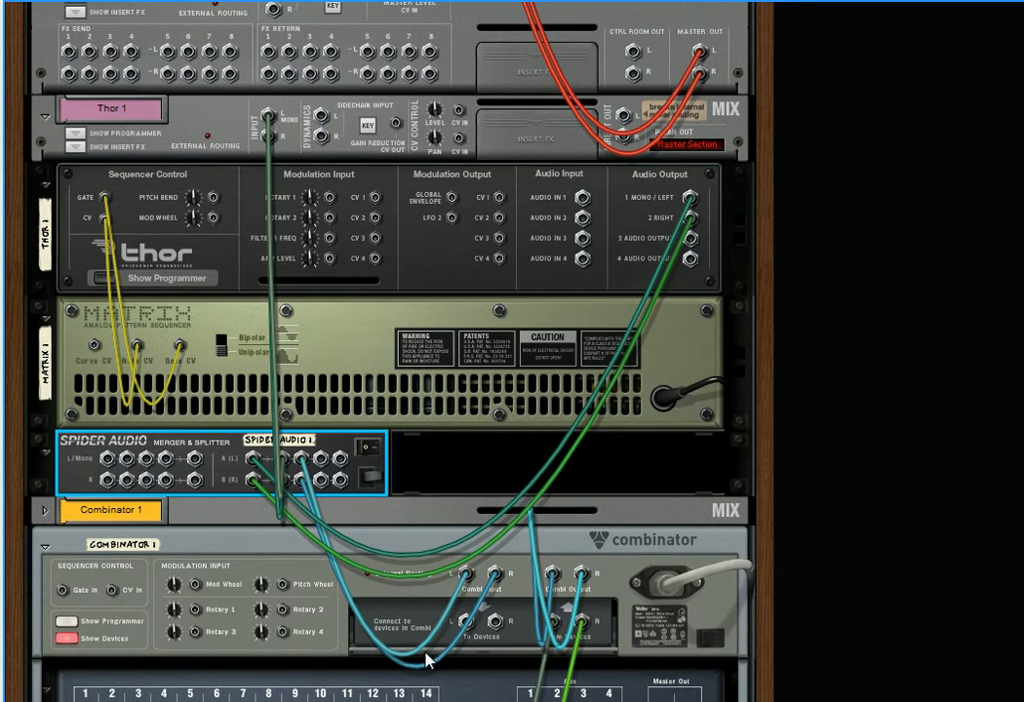
- Remove the automatic cables from the From Devices jacks and the mixer's master outputs, and connect those master outputs to From Devices
{"action": "scroll", "coordinate": [483, 492], "scroll_direction": "down", "scroll_amount": 8}
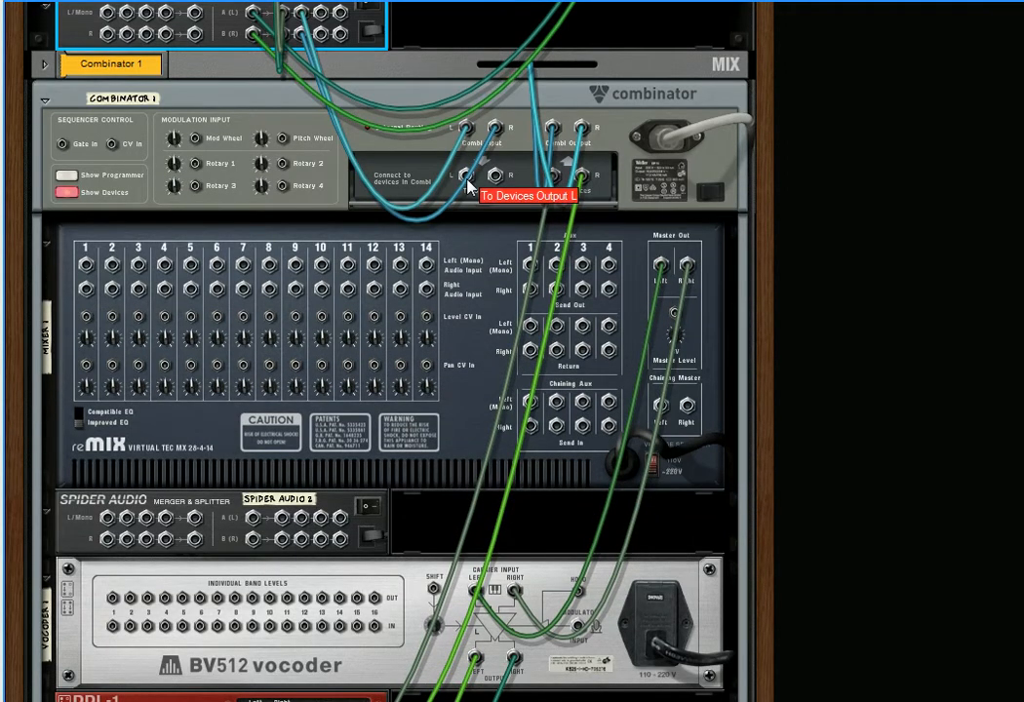
{"action": "left_click_drag", "start_coordinate": [555, 182], "coordinate": [513, 224]}
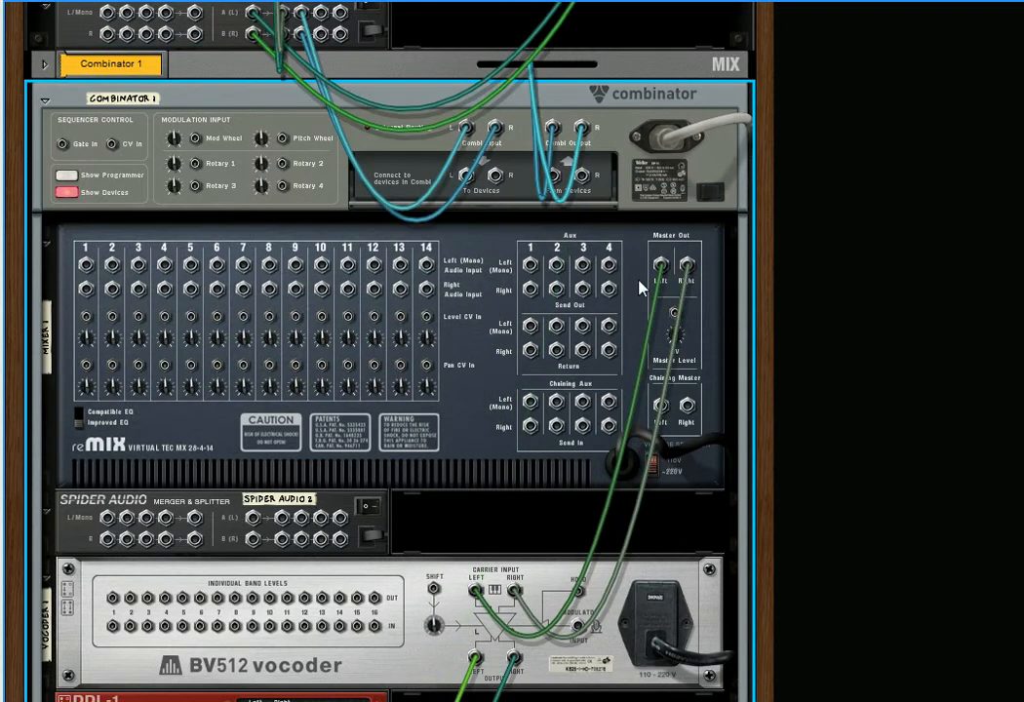
{"action": "left_click_drag", "start_coordinate": [663, 276], "coordinate": [535, 226]}
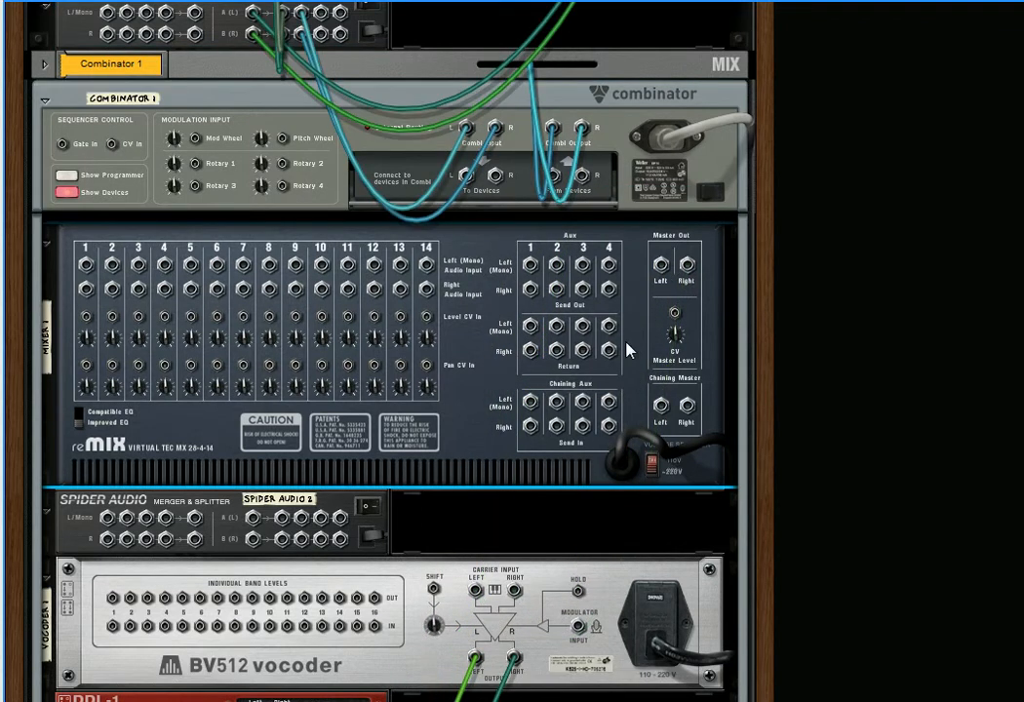
{"action": "left_click_drag", "start_coordinate": [661, 271], "coordinate": [555, 186]}
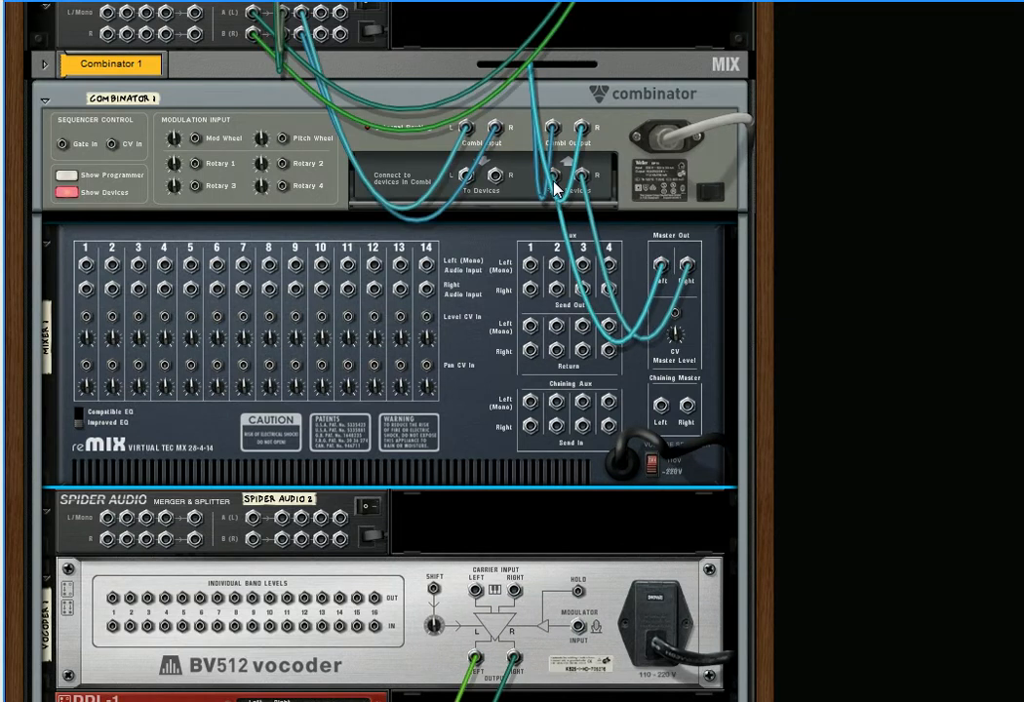
- Connect the Combinator's left and right To Devices outputs to the splitter inputs of Spider Audio 2
{"action": "left_click", "coordinate": [464, 177]}
{"action": "left_click_drag", "start_coordinate": [464, 178], "coordinate": [260, 521]}
{"action": "scroll", "coordinate": [257, 492], "scroll_direction": "down", "scroll_amount": 3}
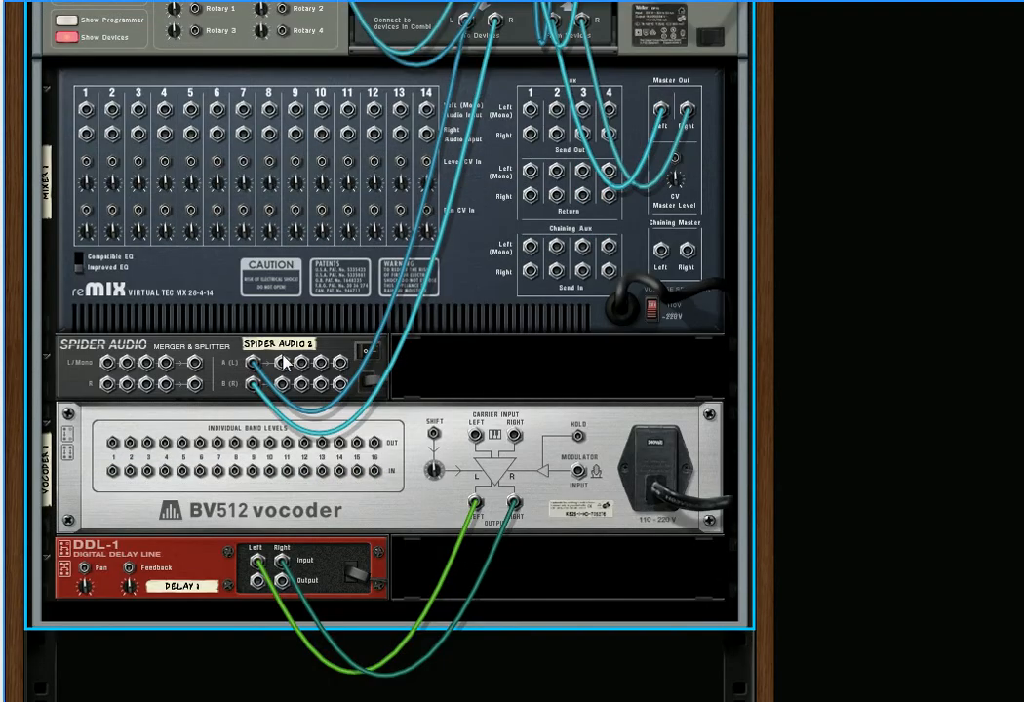
- Connect Spider Audio 2's first split outputs to the vocoder's carrier inputs, and Delay 1's outputs to mixer channel 1
{"action": "left_click_drag", "start_coordinate": [282, 364], "coordinate": [477, 436]}
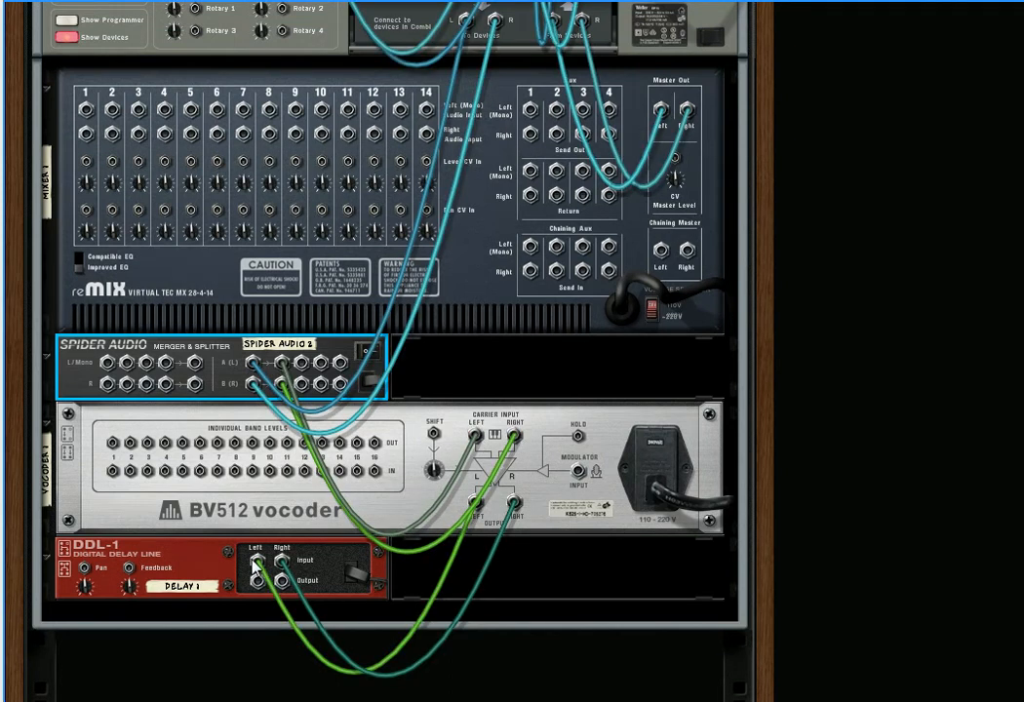
{"action": "left_click_drag", "start_coordinate": [255, 563], "coordinate": [86, 113]}
{"action": "scroll", "coordinate": [115, 185], "scroll_direction": "up", "scroll_amount": 2}
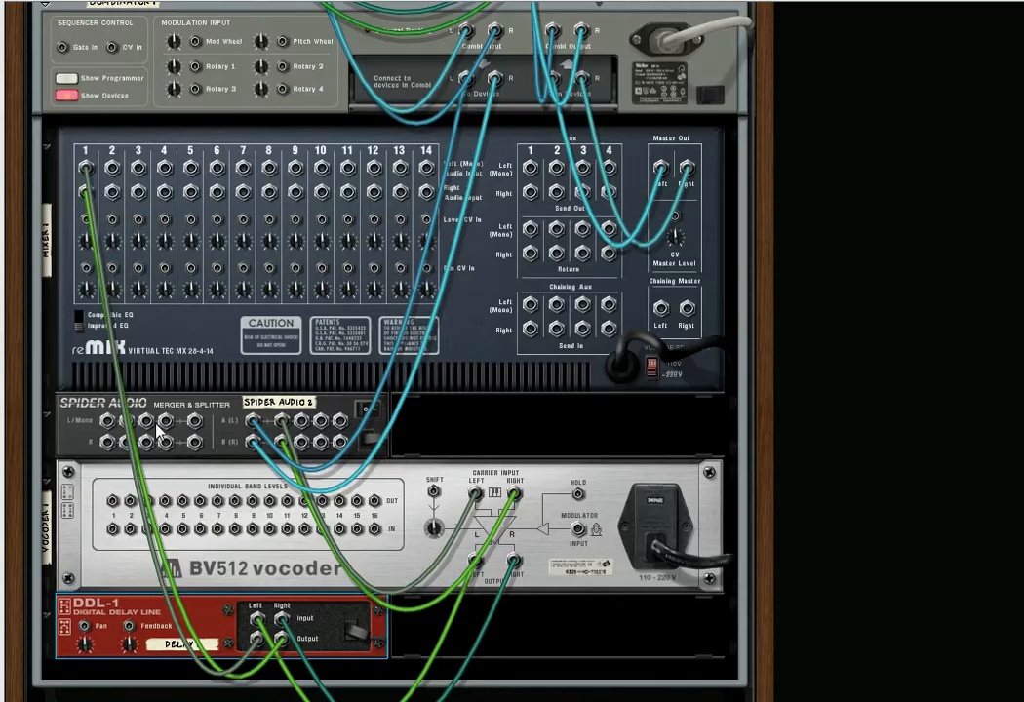
- On the rack's front, lower Vocoder 1's bands 5 to 16 to minimum and set Delay 1 to 1 step
{"action": "key", "text": "Tab"}
{"action": "left_click", "coordinate": [194, 535]}
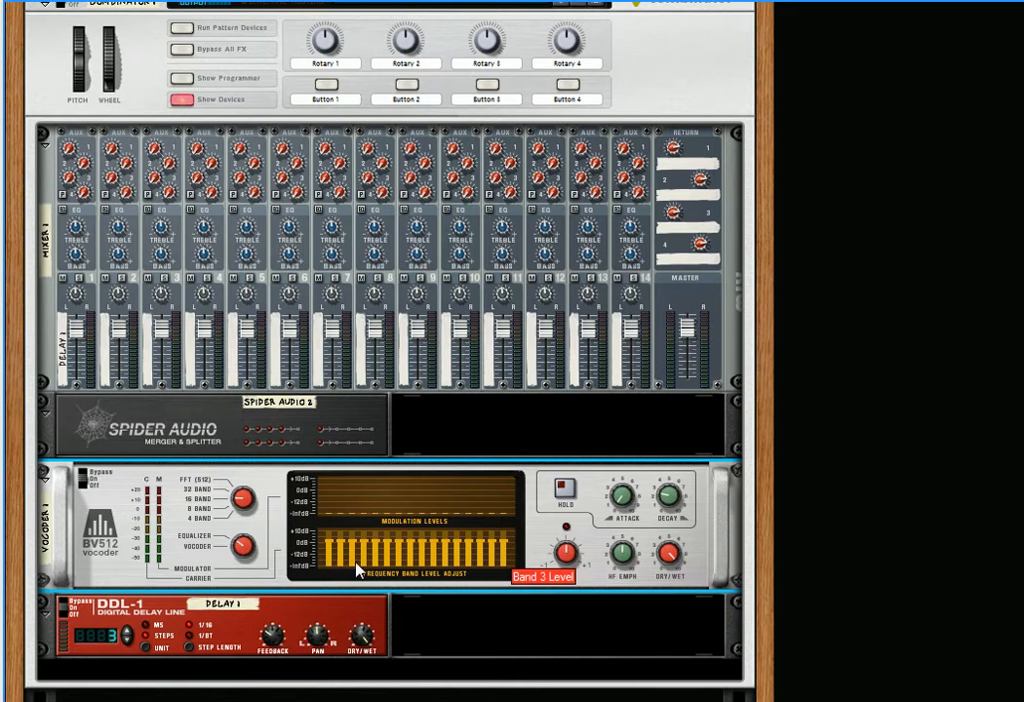
{"action": "left_click_drag", "start_coordinate": [381, 580], "coordinate": [501, 595]}
{"action": "scroll", "coordinate": [417, 517], "scroll_direction": "down", "scroll_amount": 2}
{"action": "scroll", "coordinate": [417, 524], "scroll_direction": "down", "scroll_amount": 1}
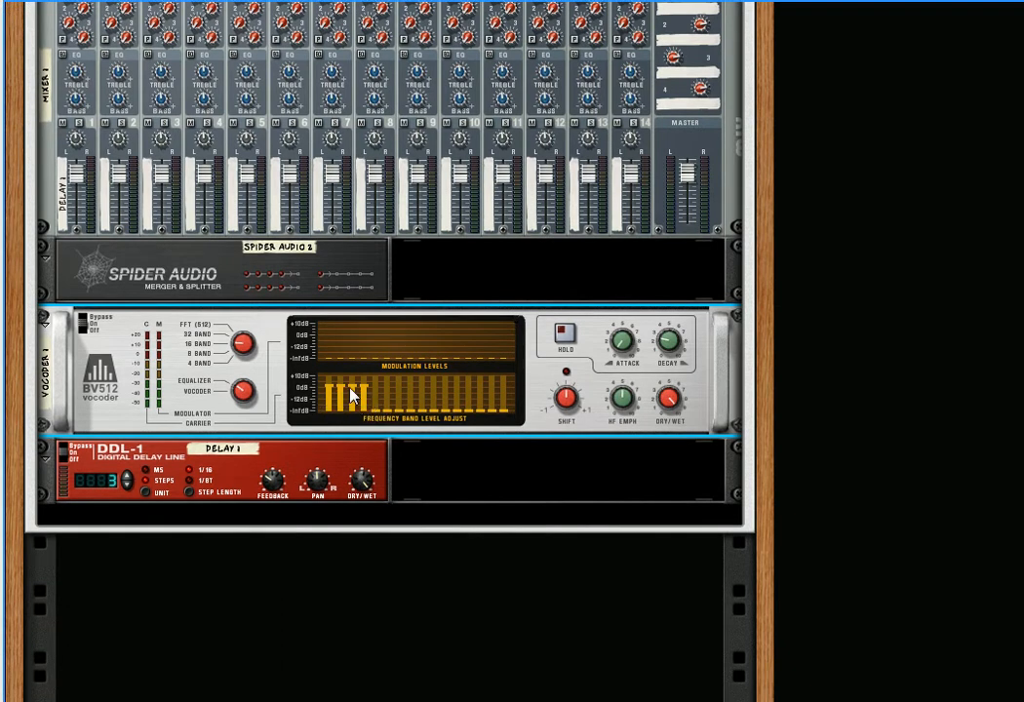
{"action": "left_click", "coordinate": [127, 484]}
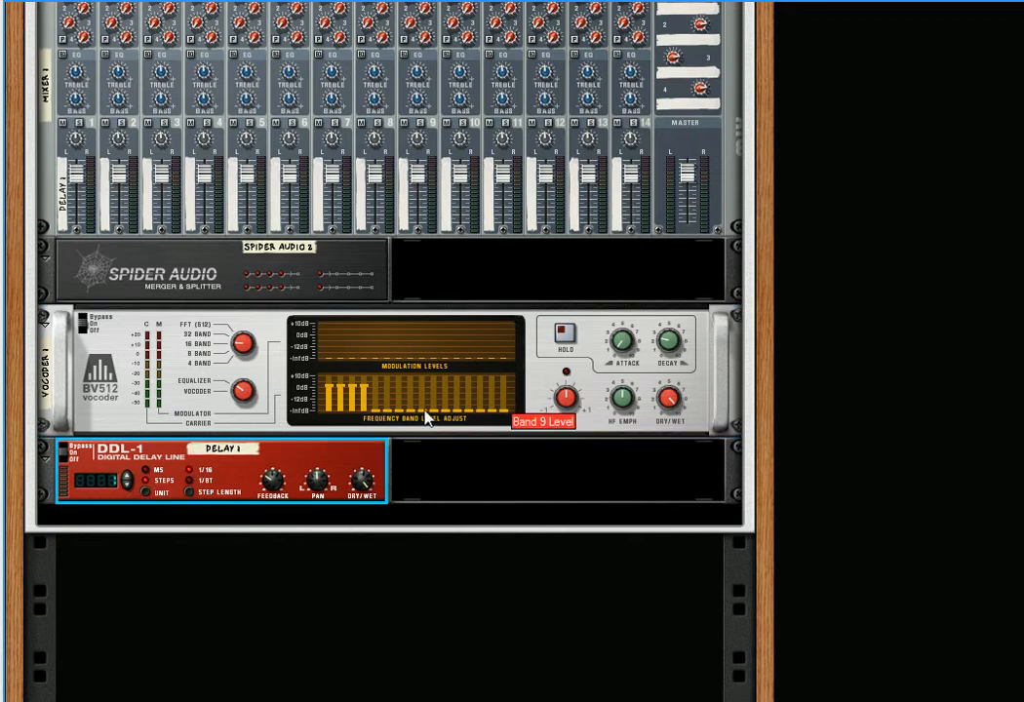
- Select Vocoder 1 and Delay 1 together and duplicate the pair three times inside the Combinator
{"action": "left_click", "coordinate": [184, 389]}
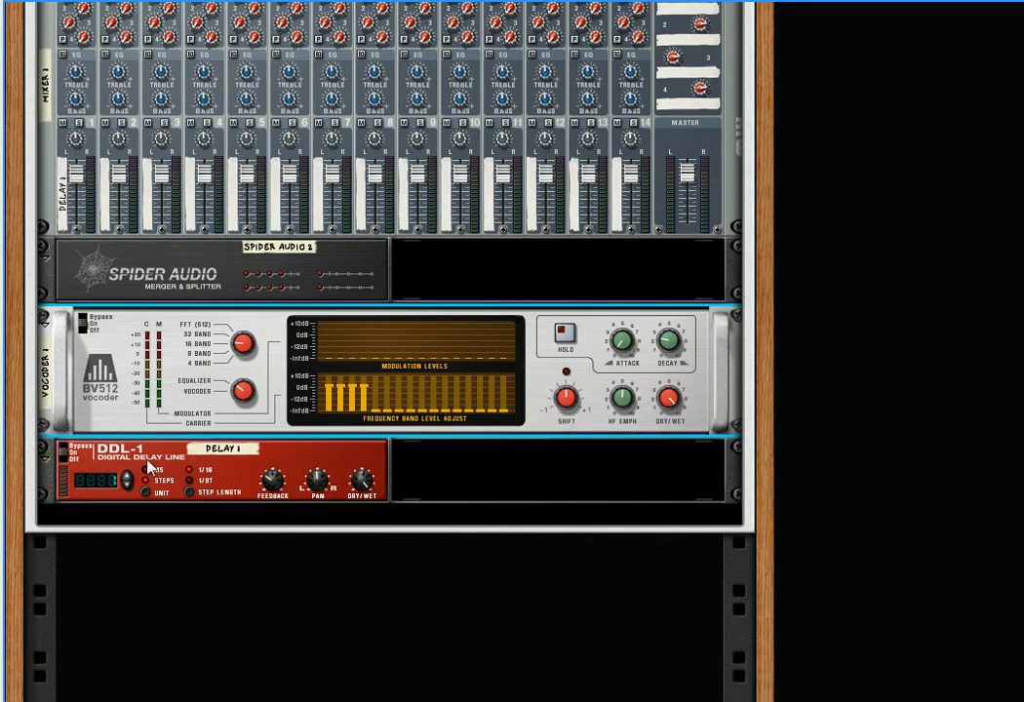
{"action": "left_click", "coordinate": [189, 469]}
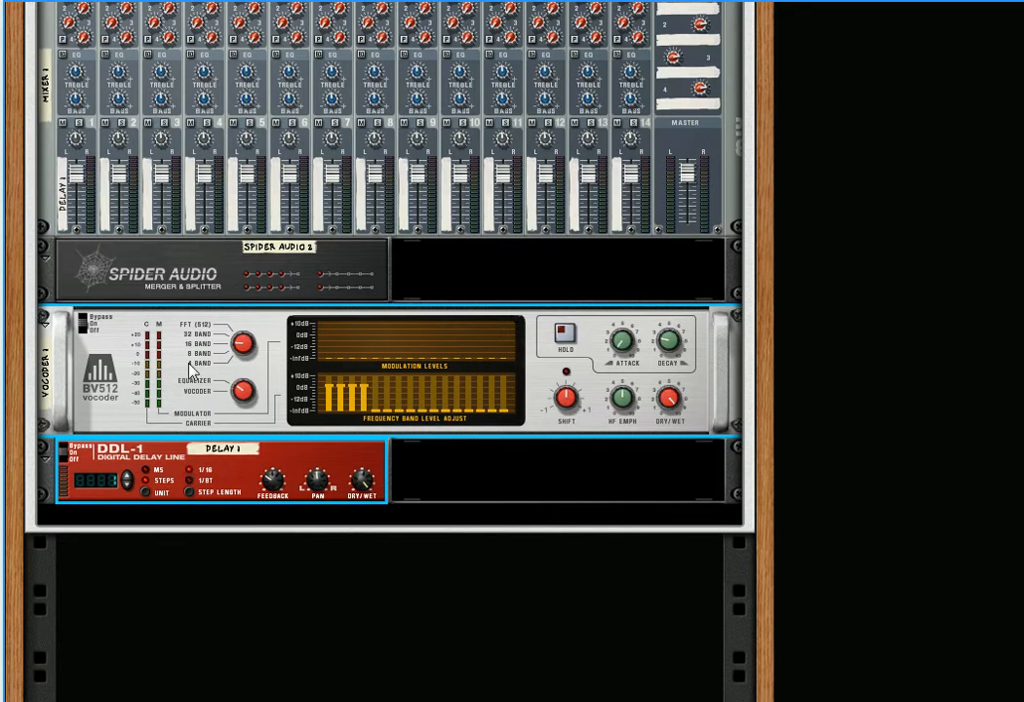
{"action": "right_click", "coordinate": [217, 465]}
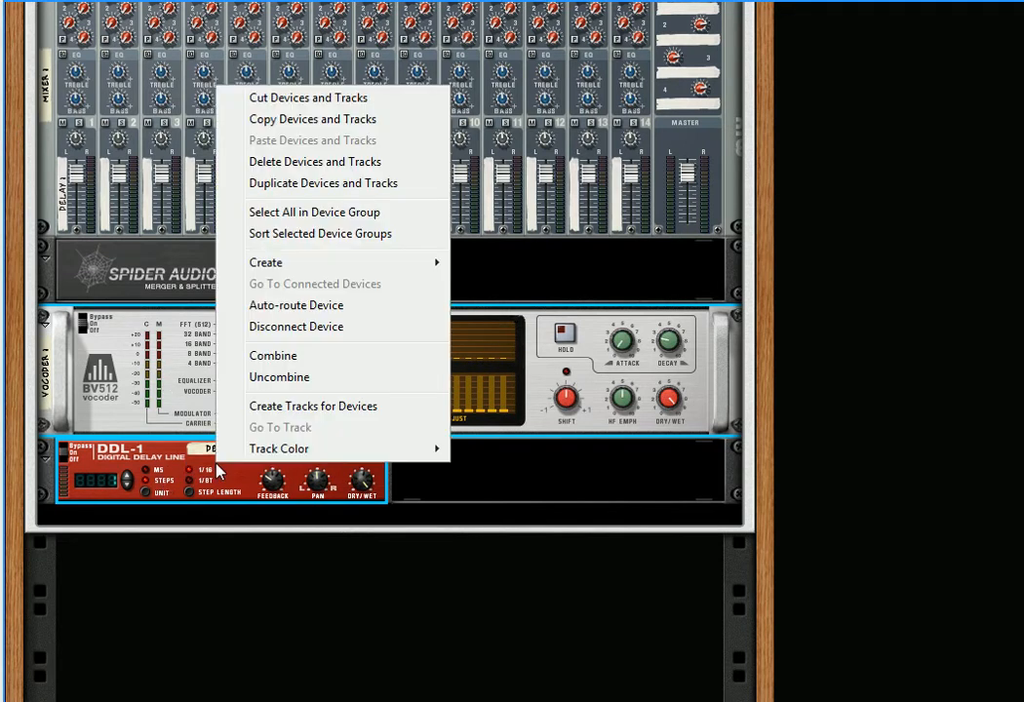
{"action": "left_click", "coordinate": [286, 185]}
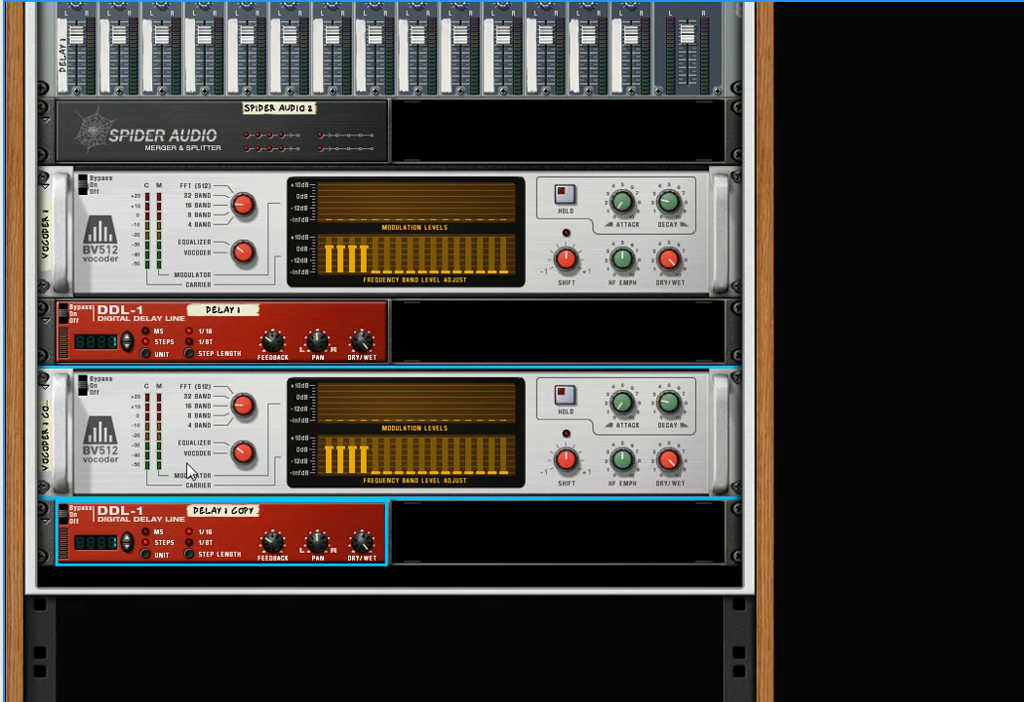
{"action": "right_click", "coordinate": [190, 471]}
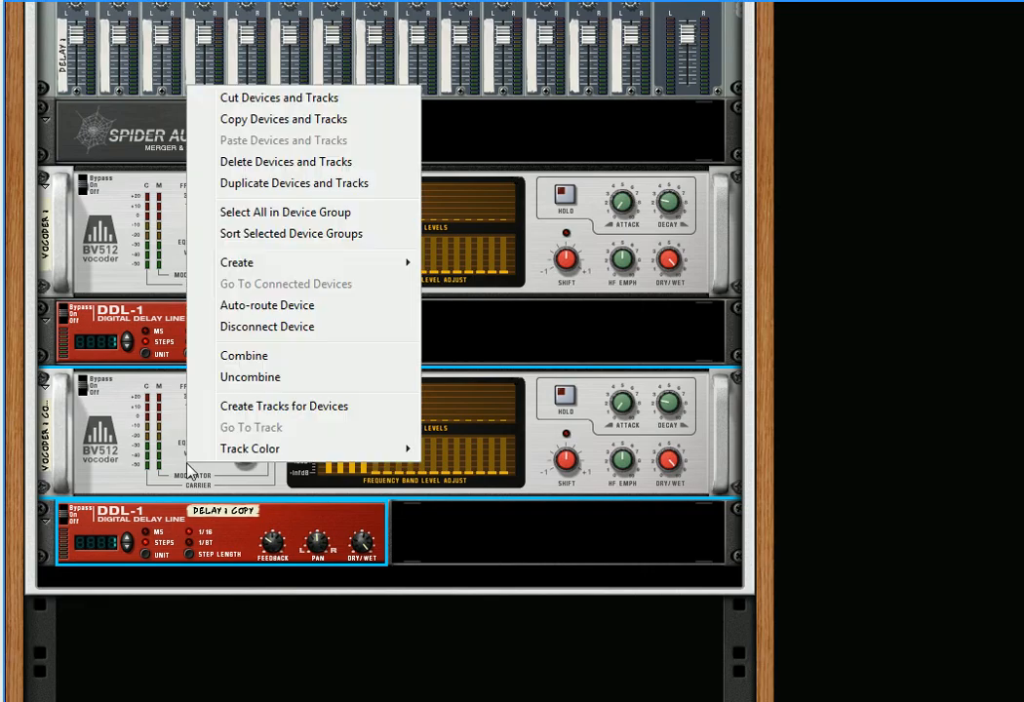
{"action": "left_click", "coordinate": [262, 183]}
{"action": "right_click", "coordinate": [220, 370]}
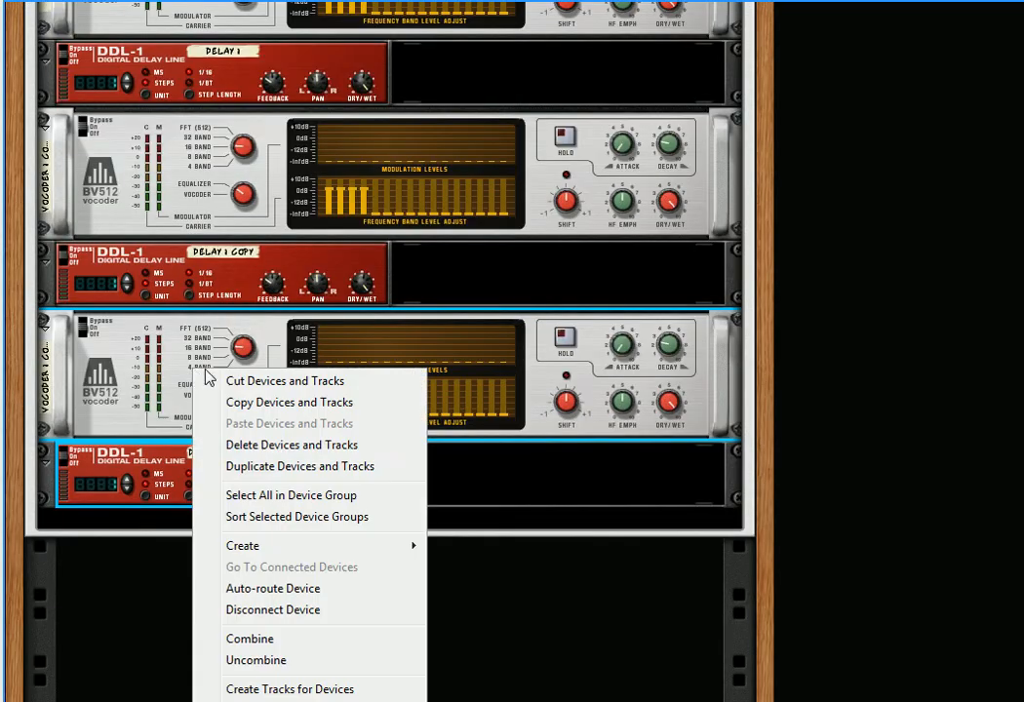
{"action": "left_click", "coordinate": [277, 466]}
- On the first vocoder copy, raise bands 5 to 8 to 0 dB and lower bands 1 to 4 to minimum
{"action": "scroll", "coordinate": [226, 362], "scroll_direction": "up", "scroll_amount": 2}
{"action": "scroll", "coordinate": [226, 363], "scroll_direction": "up", "scroll_amount": 3}
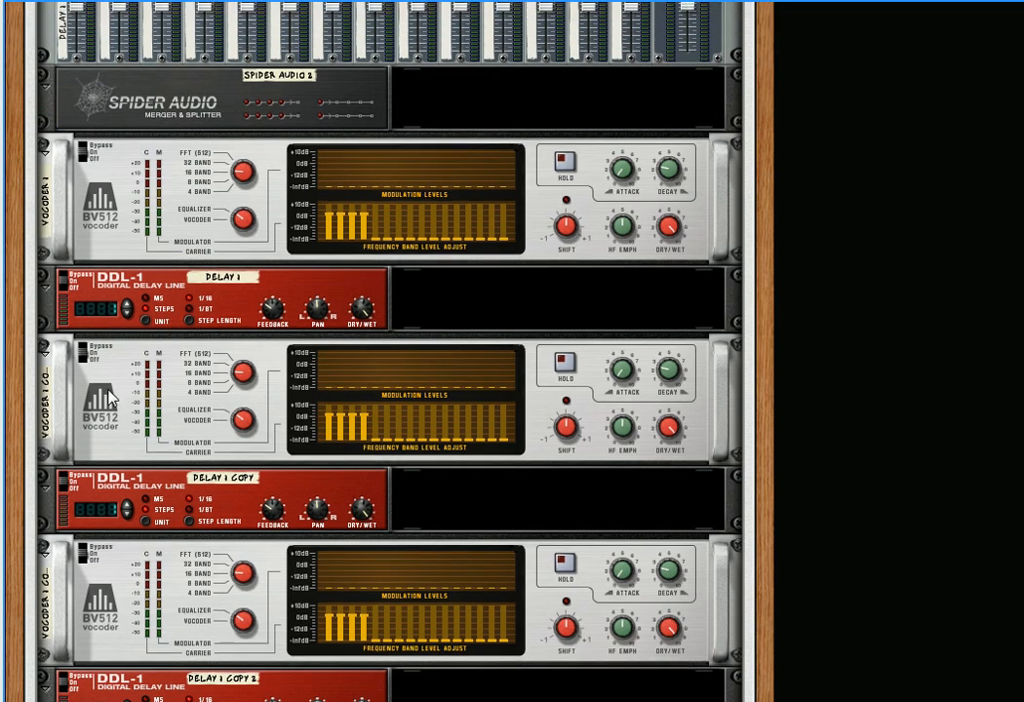
{"action": "left_click", "coordinate": [377, 445]}
{"action": "left_click", "coordinate": [388, 444]}
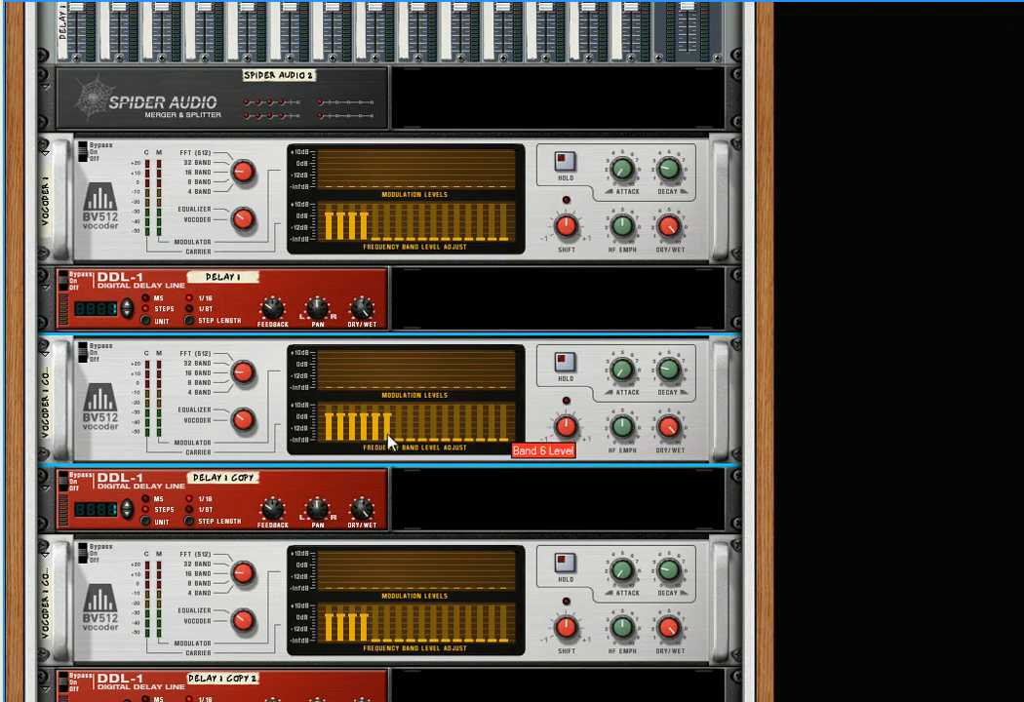
{"action": "left_click", "coordinate": [399, 436]}
{"action": "left_click_drag", "start_coordinate": [364, 439], "coordinate": [308, 466]}
- On the second vocoder copy, lower bands 1 to 4 to minimum and raise bands 9 to 12 to 0 dB
{"action": "scroll", "coordinate": [333, 447], "scroll_direction": "down", "scroll_amount": 5}
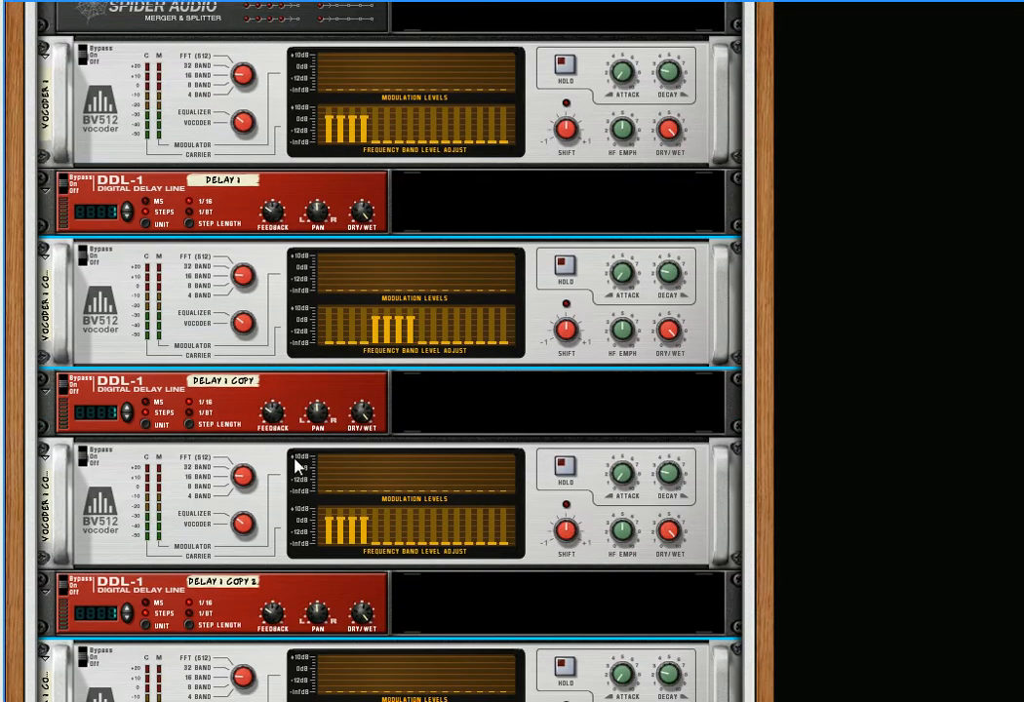
{"action": "mouse_move", "coordinate": [327, 458]}
{"action": "left_mouse_down"}
{"action": "mouse_move", "coordinate": [343, 474]}
{"action": "mouse_move", "coordinate": [369, 474]}
{"action": "left_mouse_up"}
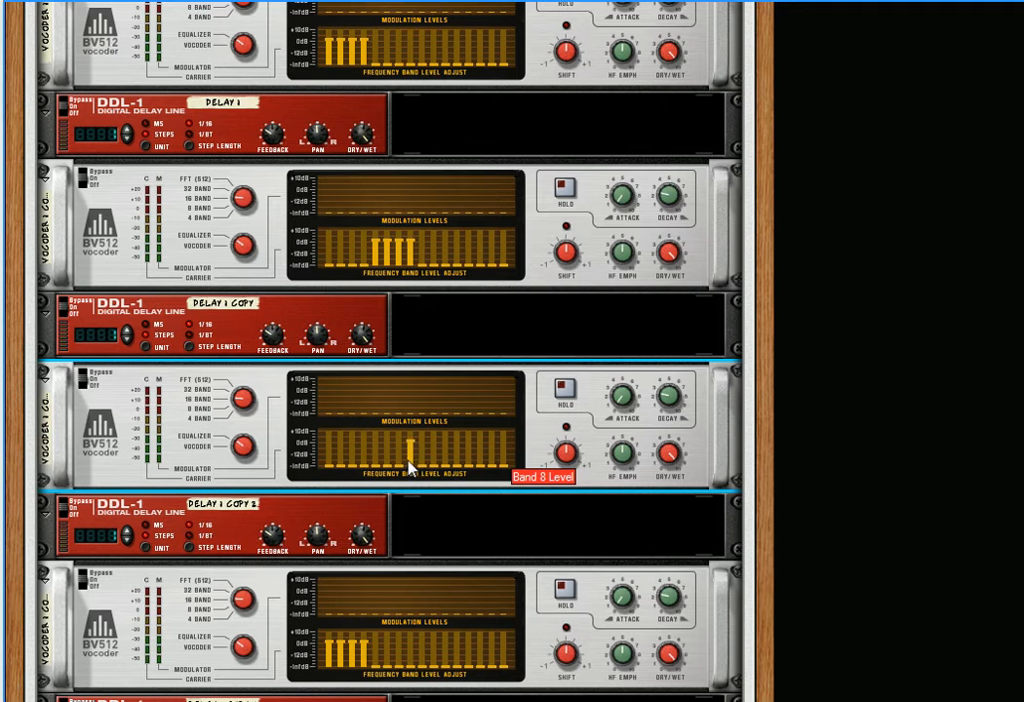
{"action": "mouse_move", "coordinate": [410, 466]}
{"action": "left_mouse_down"}
{"action": "mouse_move", "coordinate": [419, 489]}
{"action": "mouse_move", "coordinate": [427, 465]}
{"action": "mouse_move", "coordinate": [448, 474]}
{"action": "left_mouse_up"}
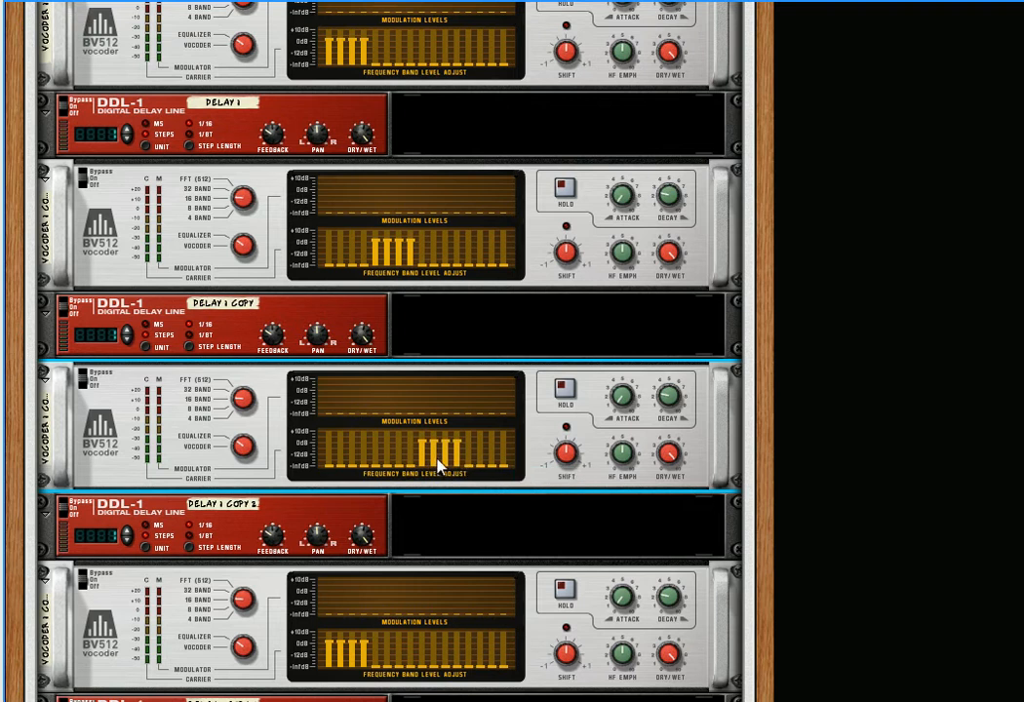
- On the third vocoder copy, lower bands 1 to 4 to minimum and raise bands 13 to 16 to 0 dB
{"action": "scroll", "coordinate": [439, 467], "scroll_direction": "down", "scroll_amount": 2}
{"action": "scroll", "coordinate": [417, 459], "scroll_direction": "down", "scroll_amount": 2}
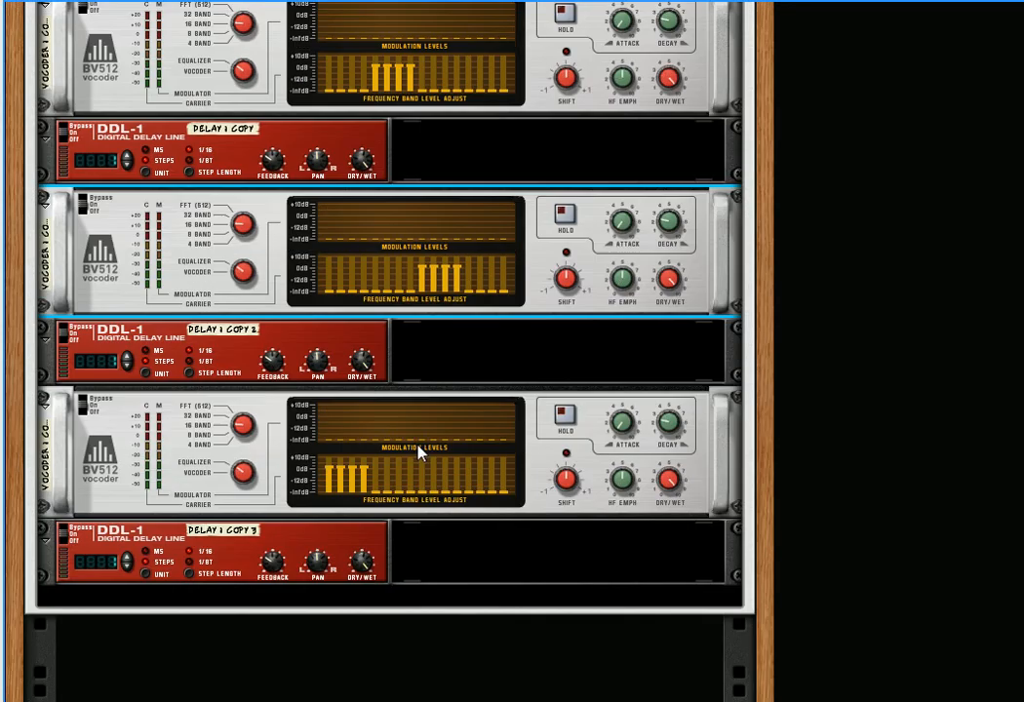
{"action": "left_click_drag", "start_coordinate": [332, 492], "coordinate": [377, 528]}
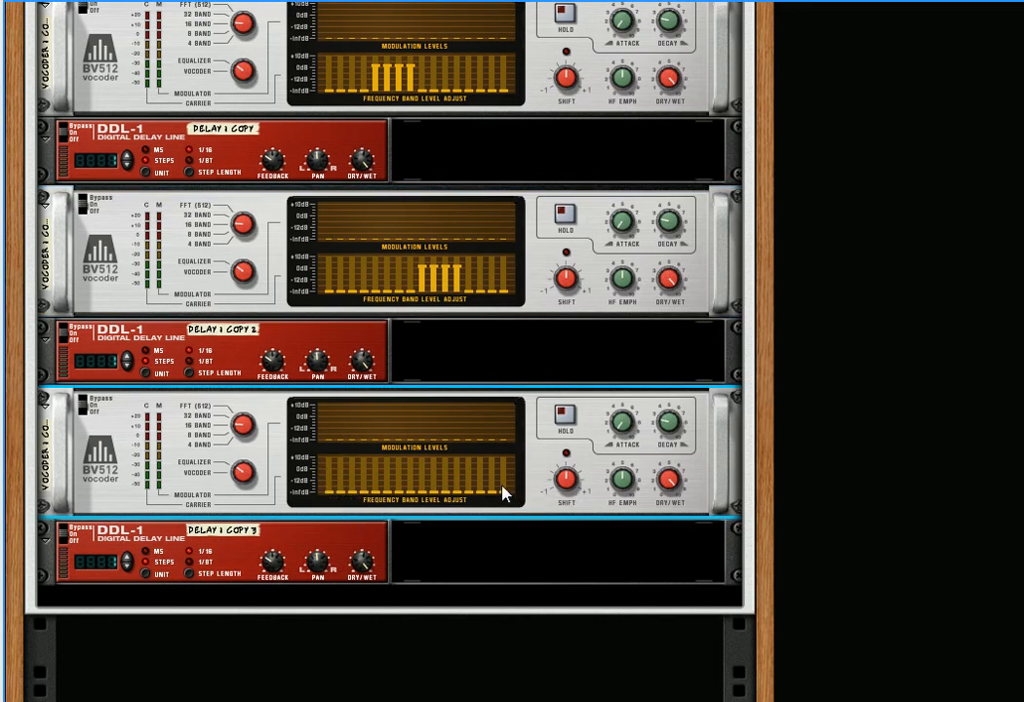
{"action": "left_click_drag", "start_coordinate": [501, 484], "coordinate": [470, 492]}
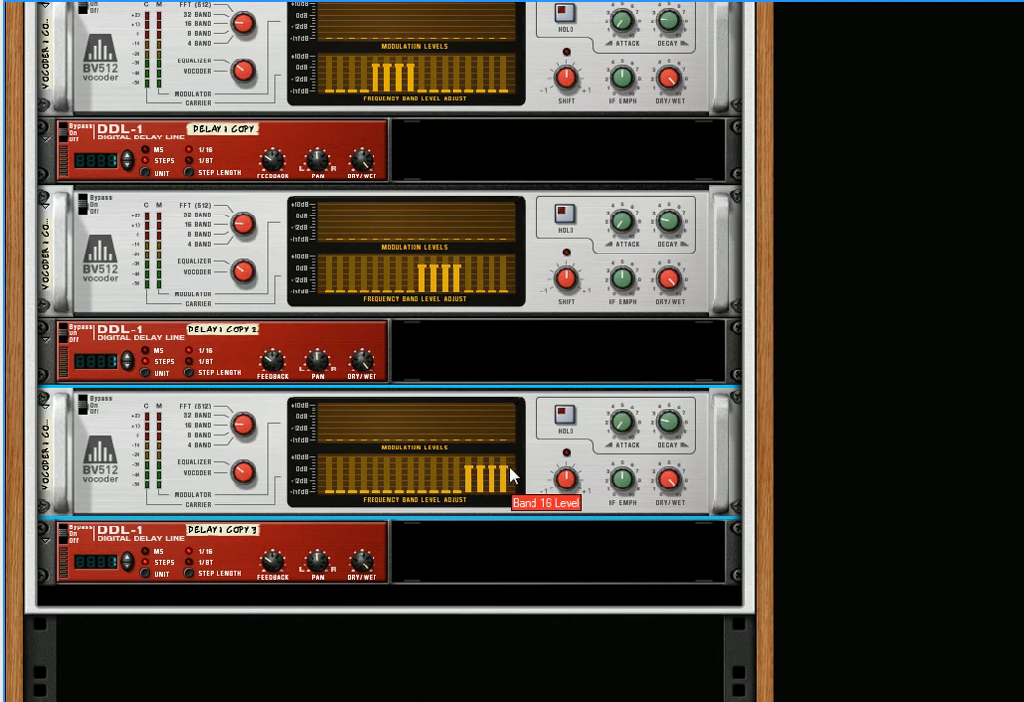
- Set the delay time of Delay 1 Copy to 3 steps and of Delay 1 Copy 2 to 5 steps
{"action": "scroll", "coordinate": [466, 429], "scroll_direction": "up", "scroll_amount": 4}
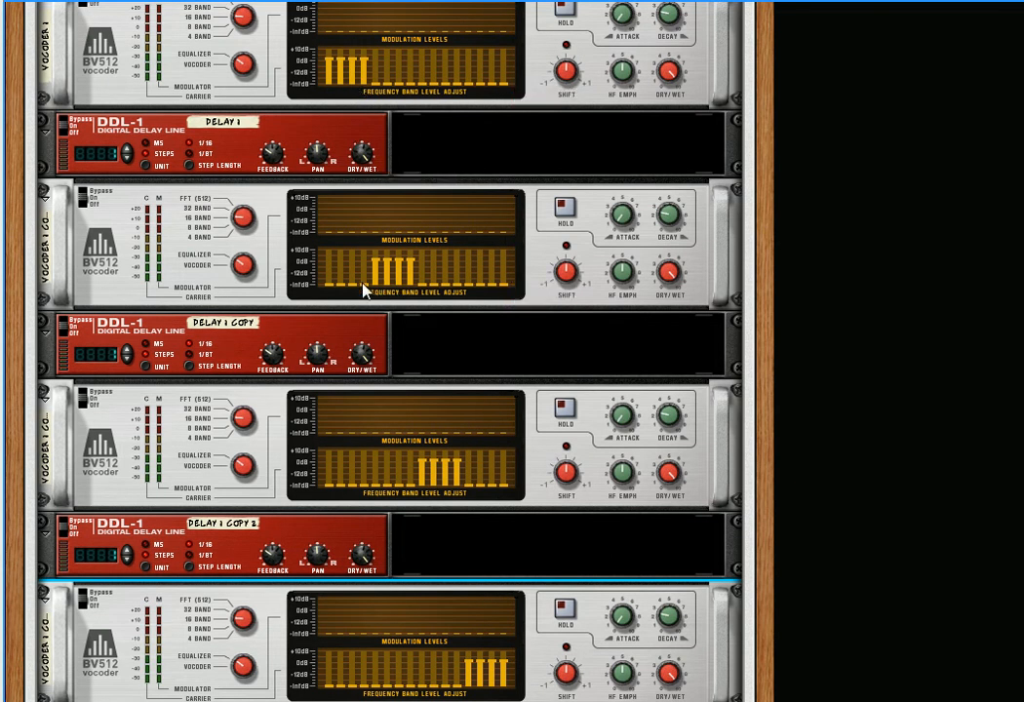
{"action": "scroll", "coordinate": [410, 315], "scroll_direction": "down", "scroll_amount": 3}
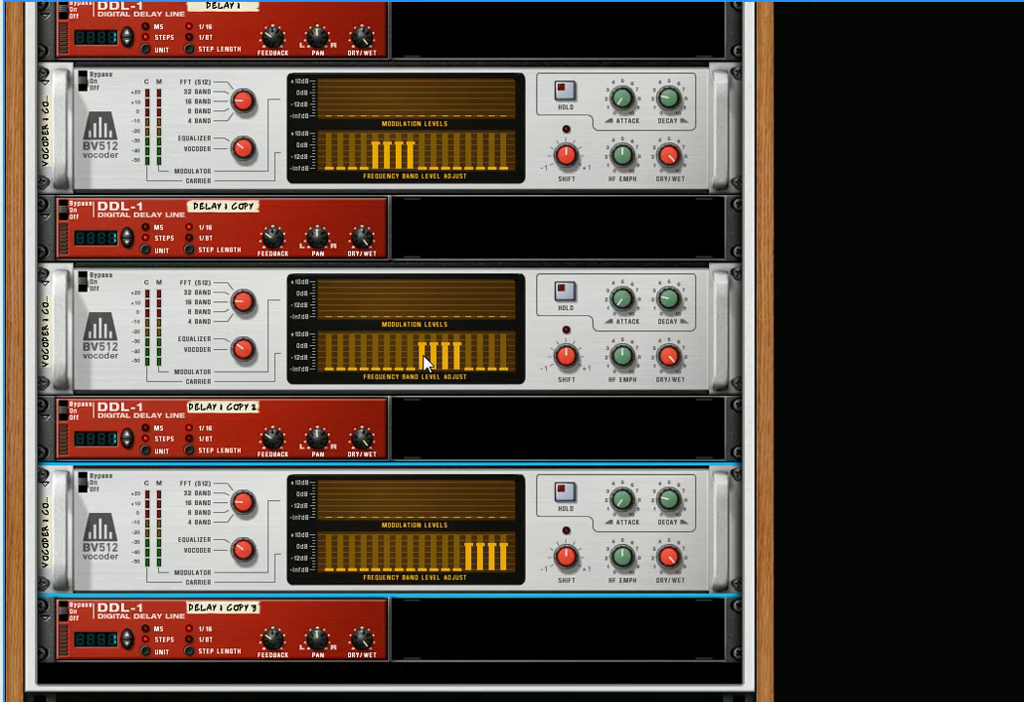
{"action": "scroll", "coordinate": [436, 366], "scroll_direction": "down", "scroll_amount": 3}
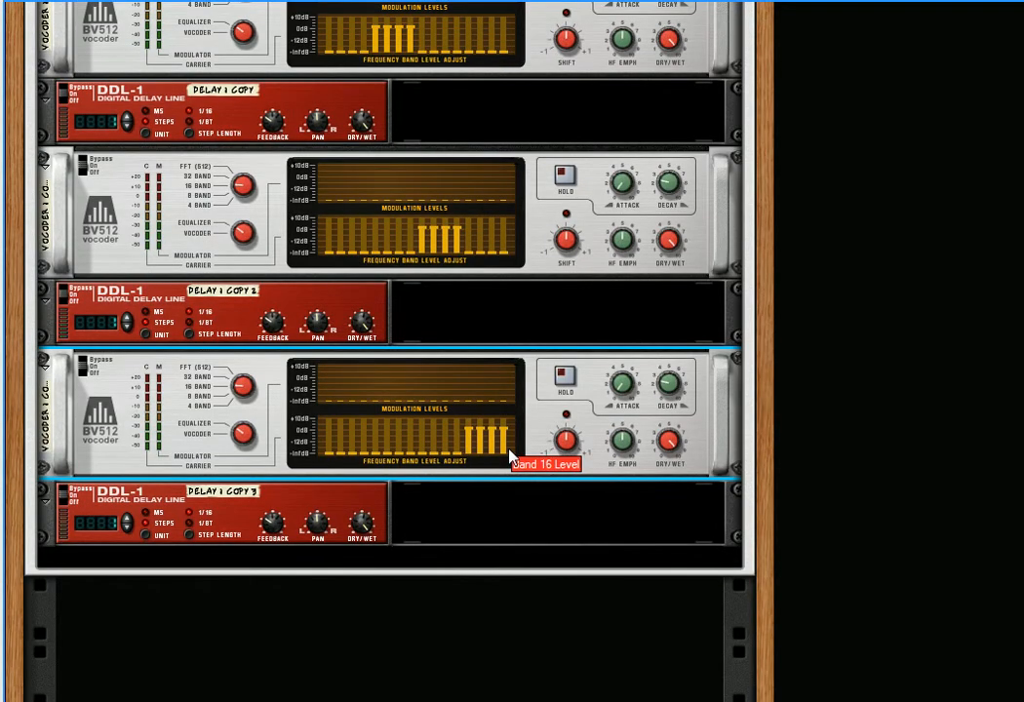
{"action": "scroll", "coordinate": [482, 429], "scroll_direction": "up", "scroll_amount": 5}
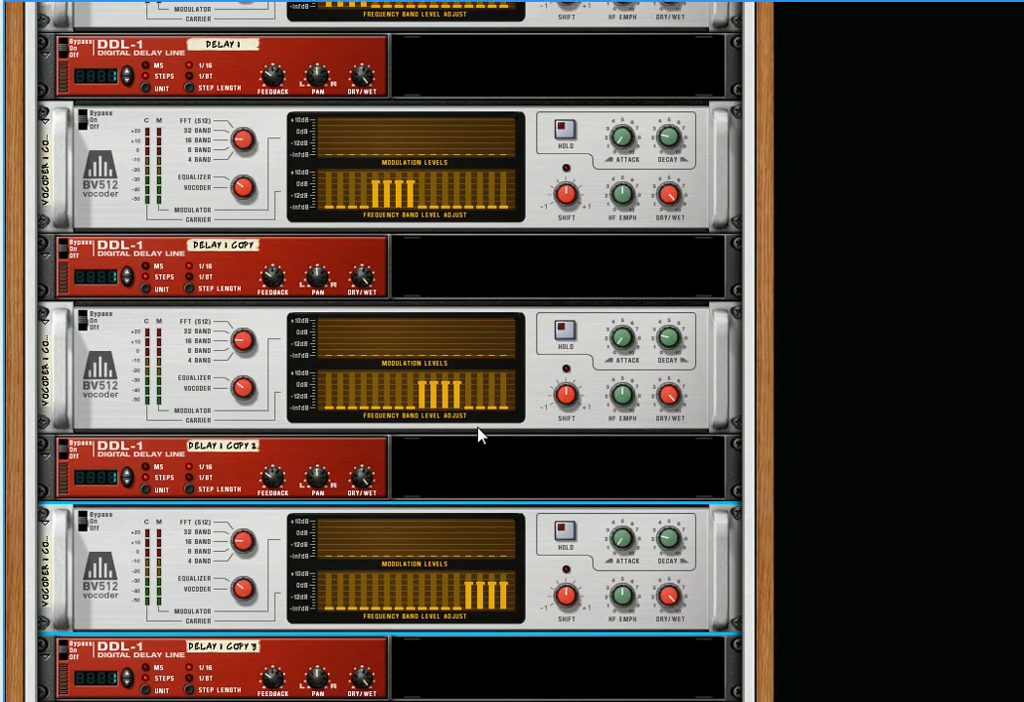
{"action": "left_click", "coordinate": [128, 296]}
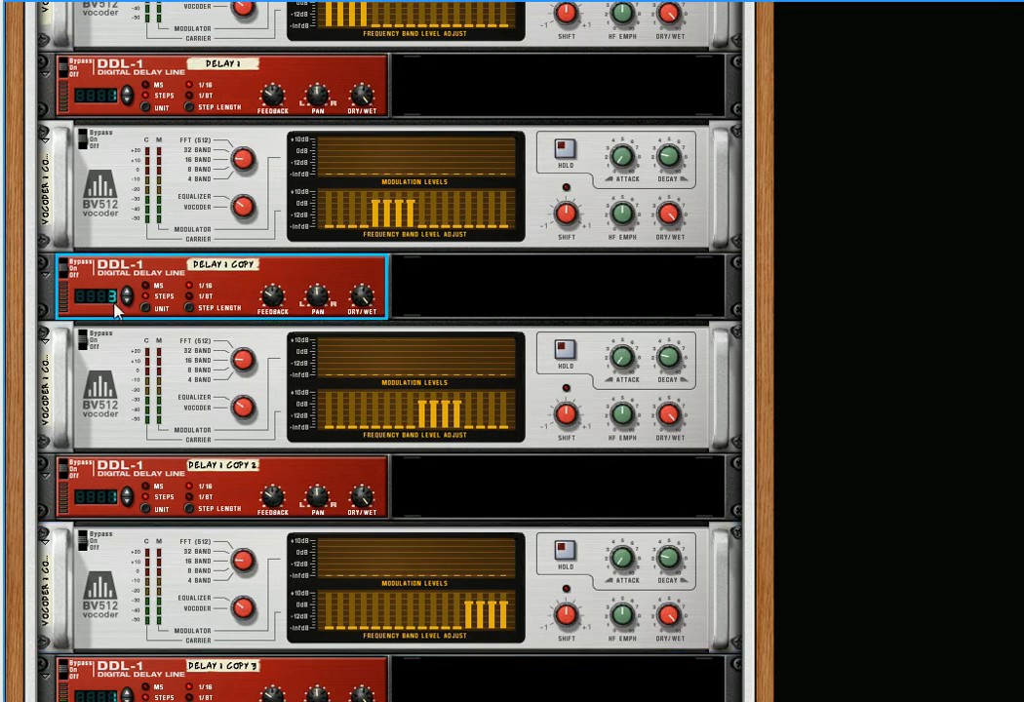
{"action": "left_click", "coordinate": [128, 497]}
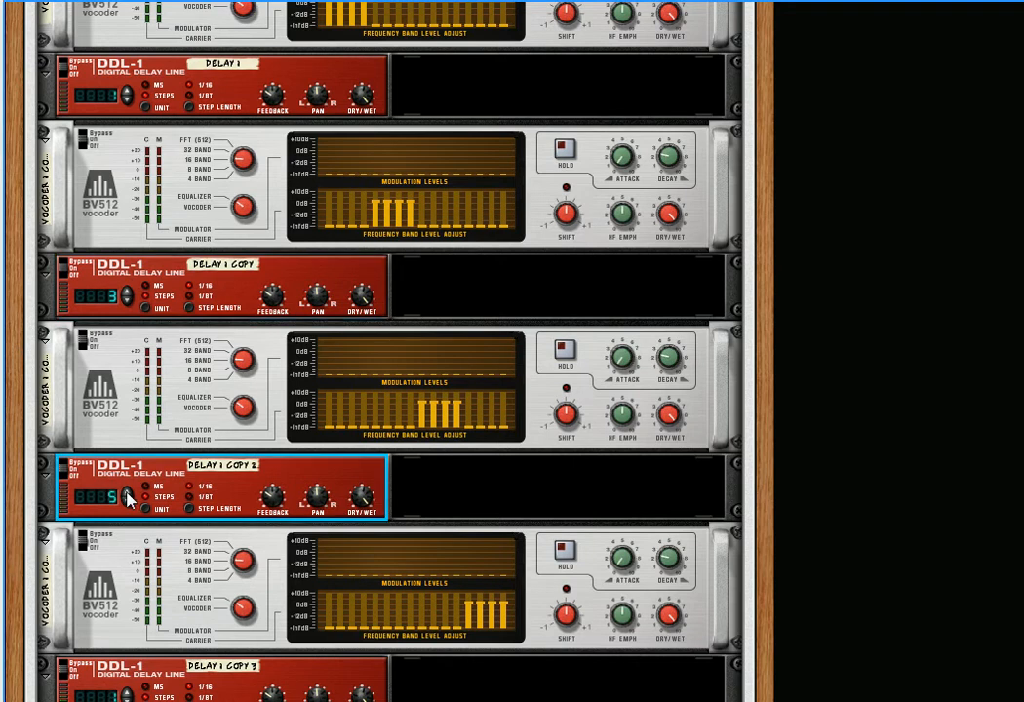
- Set the delay time of Delay 1 Copy 3 to 7 steps
{"action": "scroll", "coordinate": [126, 499], "scroll_direction": "down", "scroll_amount": 3}
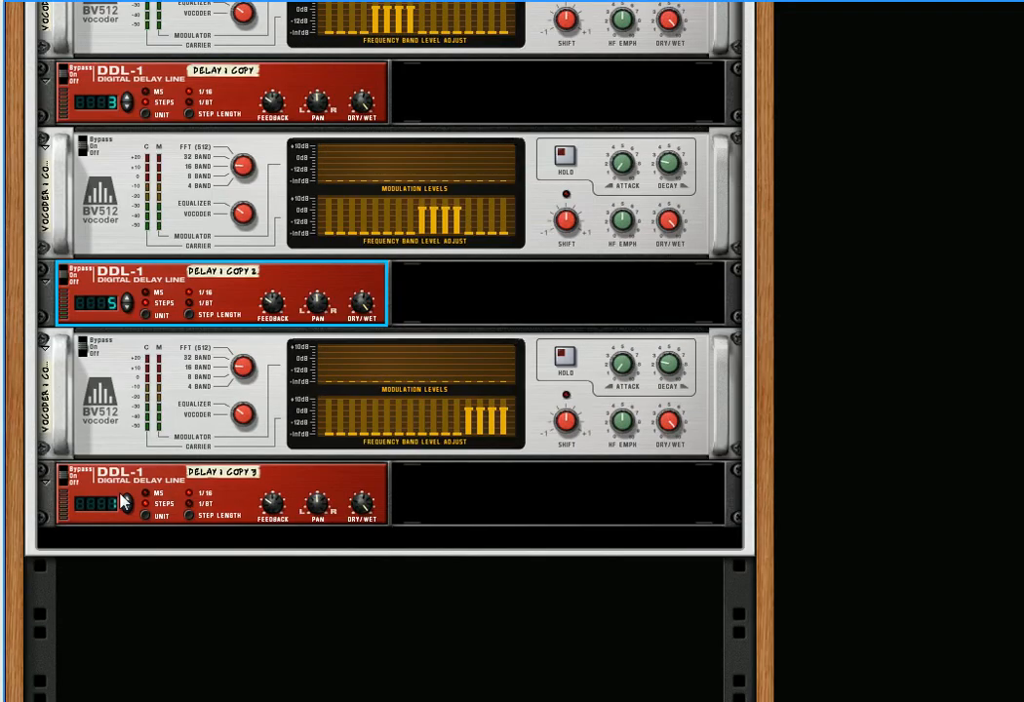
{"action": "left_click", "coordinate": [126, 499]}
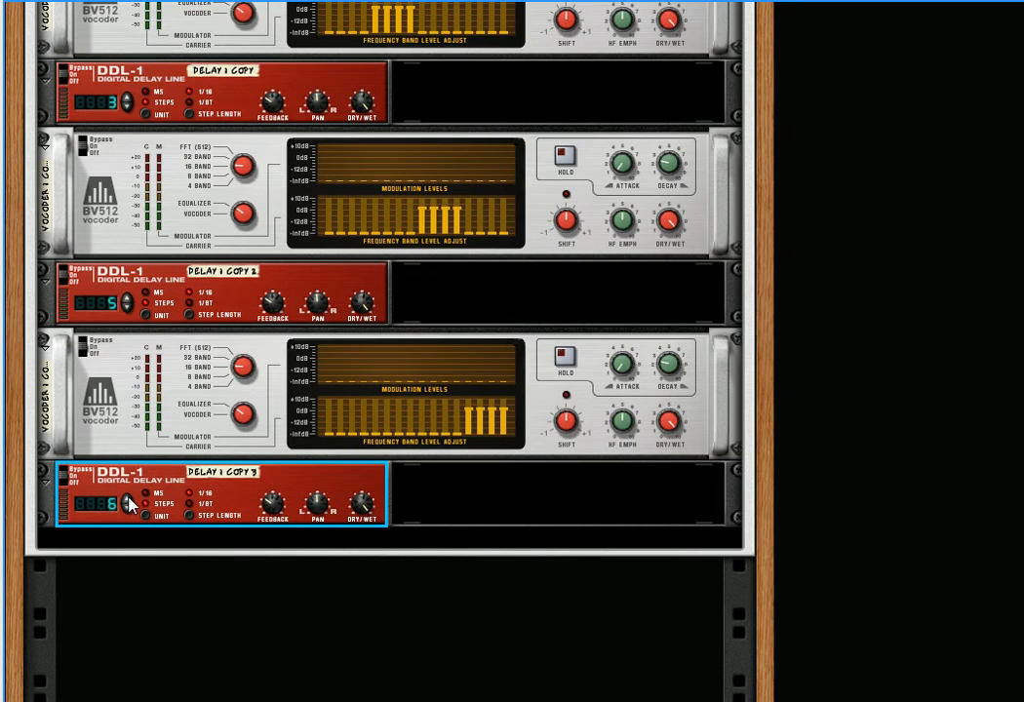
{"action": "scroll", "coordinate": [110, 390], "scroll_direction": "up", "scroll_amount": 1}
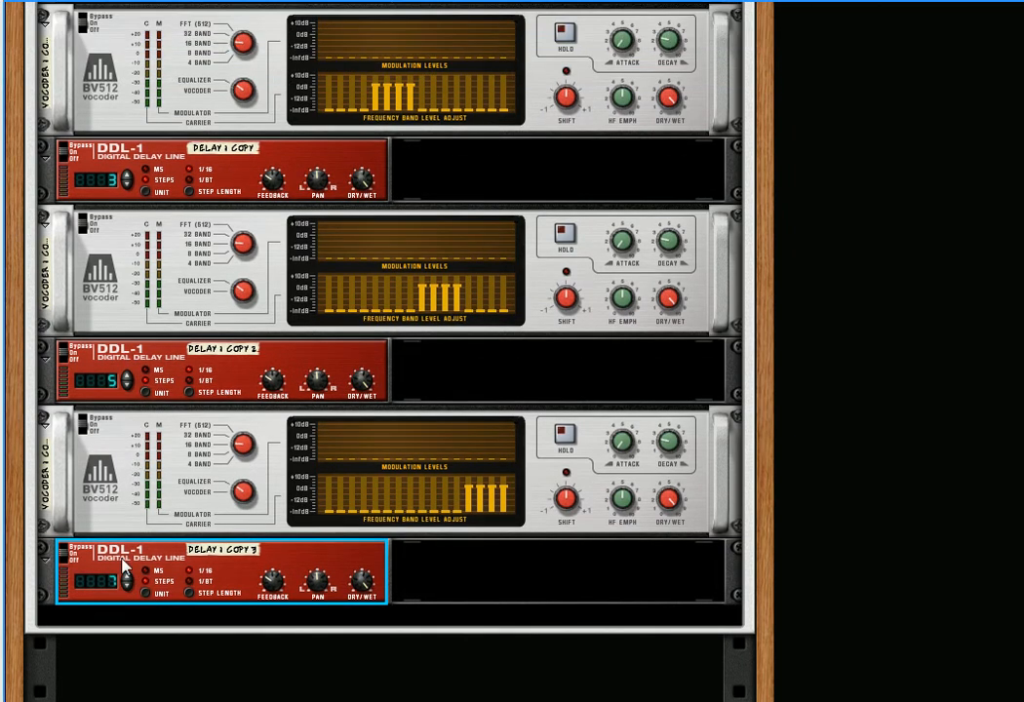
{"action": "scroll", "coordinate": [140, 324], "scroll_direction": "up", "scroll_amount": 3}
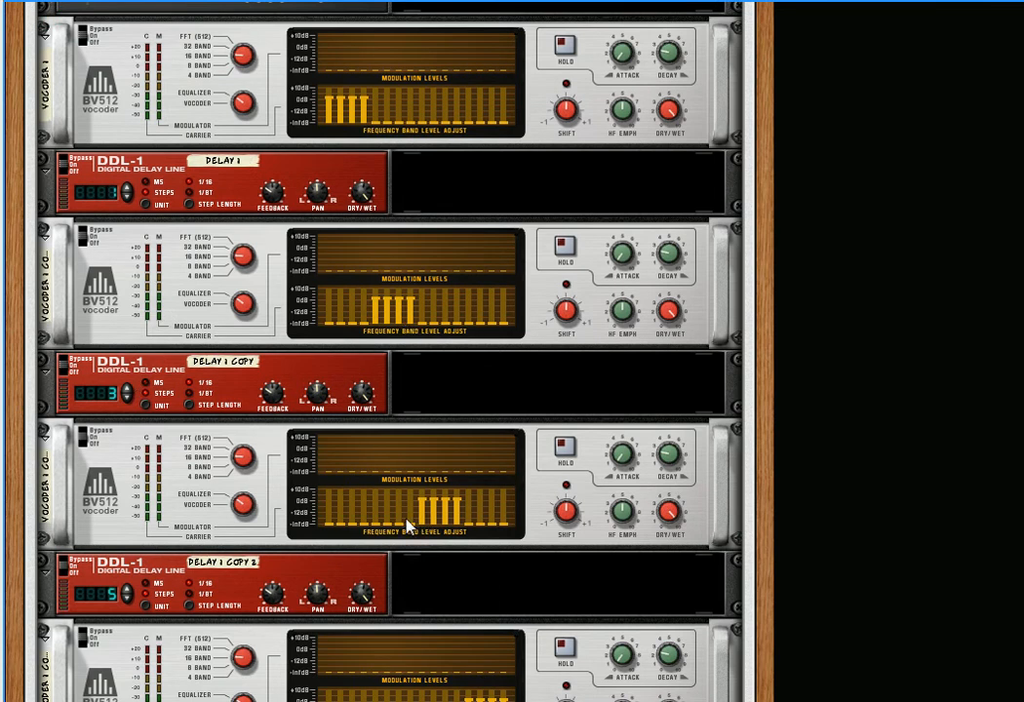
{"action": "scroll", "coordinate": [263, 478], "scroll_direction": "down", "scroll_amount": 3}
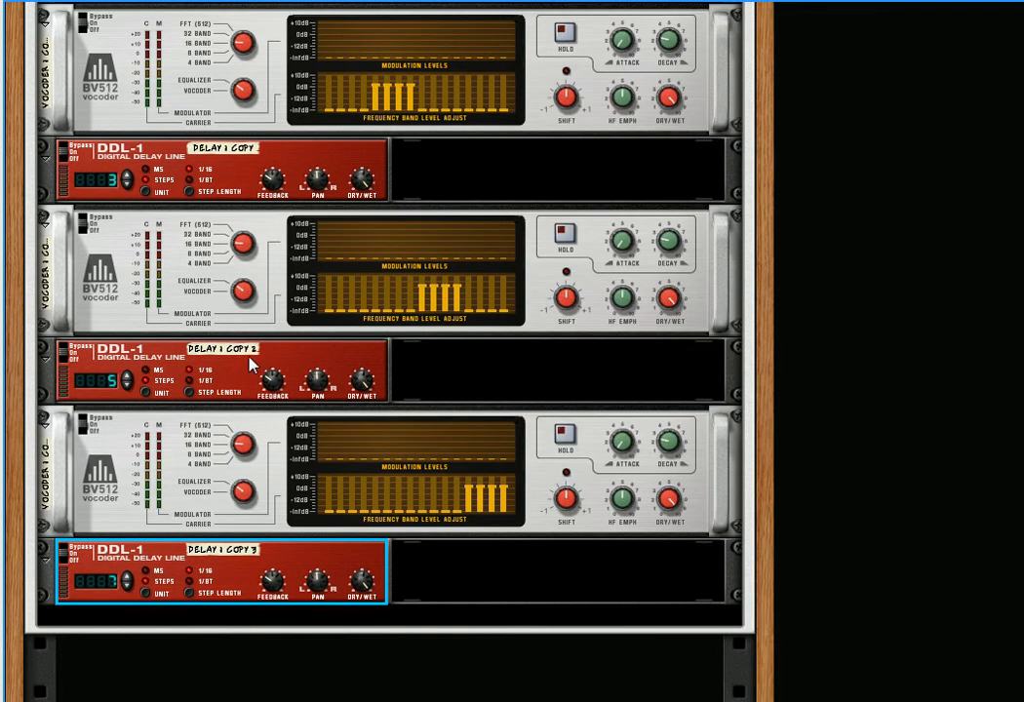
- On the rack's rear, connect free stereo outputs of Spider Audio 2 to the carrier inputs of the three vocoder copies
{"action": "key", "text": "Tab"}
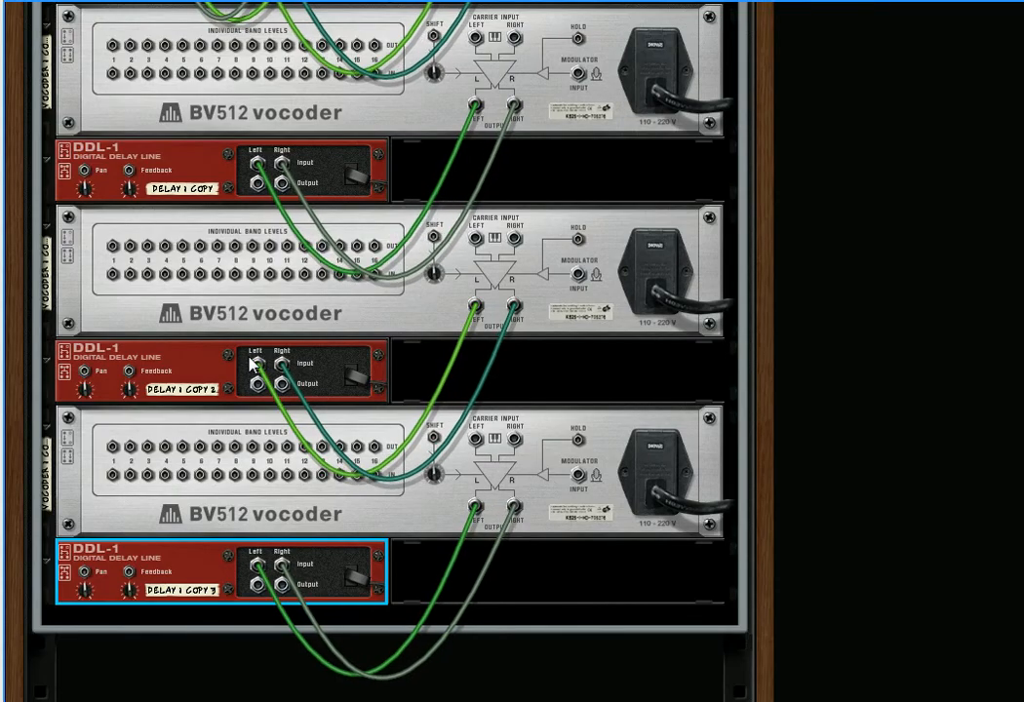
{"action": "scroll", "coordinate": [261, 387], "scroll_direction": "up", "scroll_amount": 4}
{"action": "scroll", "coordinate": [262, 387], "scroll_direction": "up", "scroll_amount": 2}
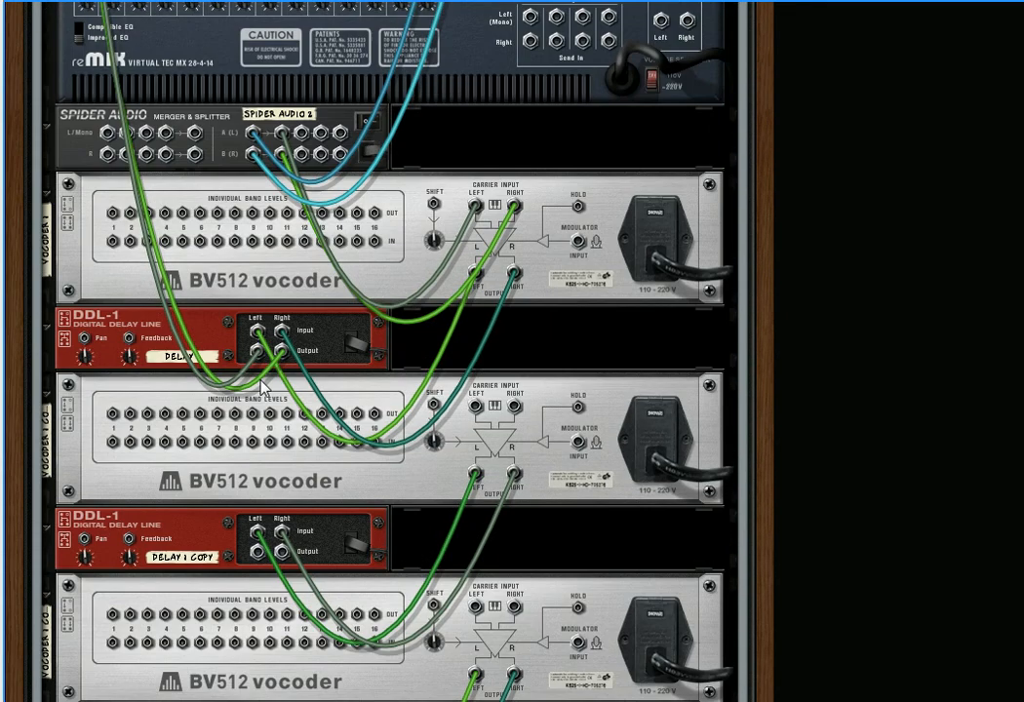
{"action": "scroll", "coordinate": [255, 342], "scroll_direction": "up", "scroll_amount": 2}
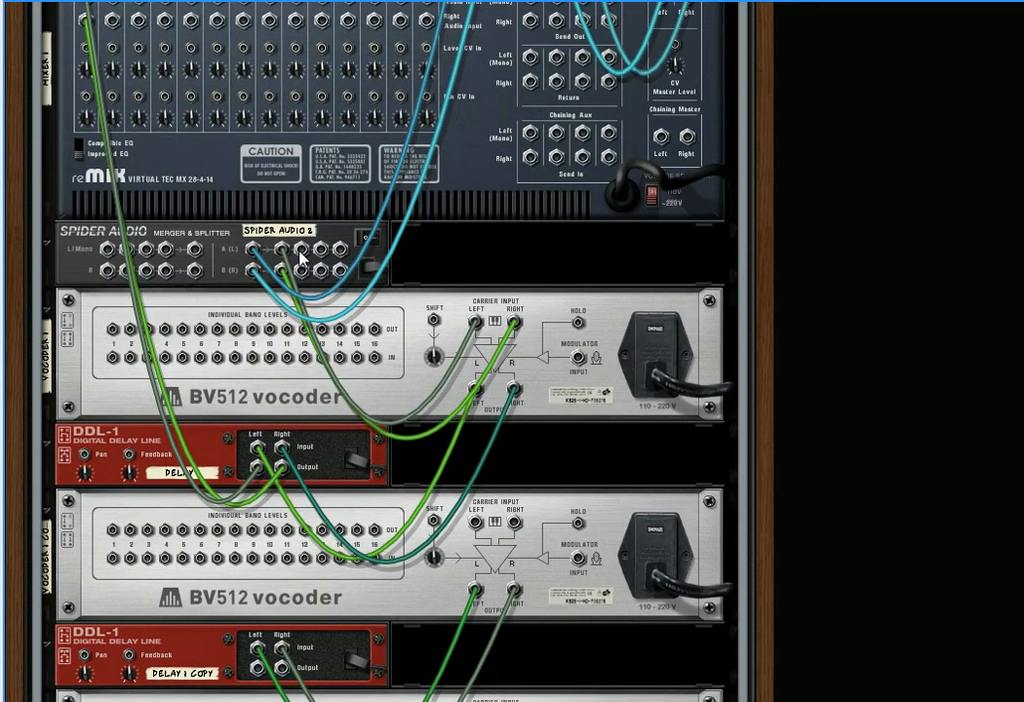
{"action": "left_click_drag", "start_coordinate": [302, 251], "coordinate": [475, 523]}
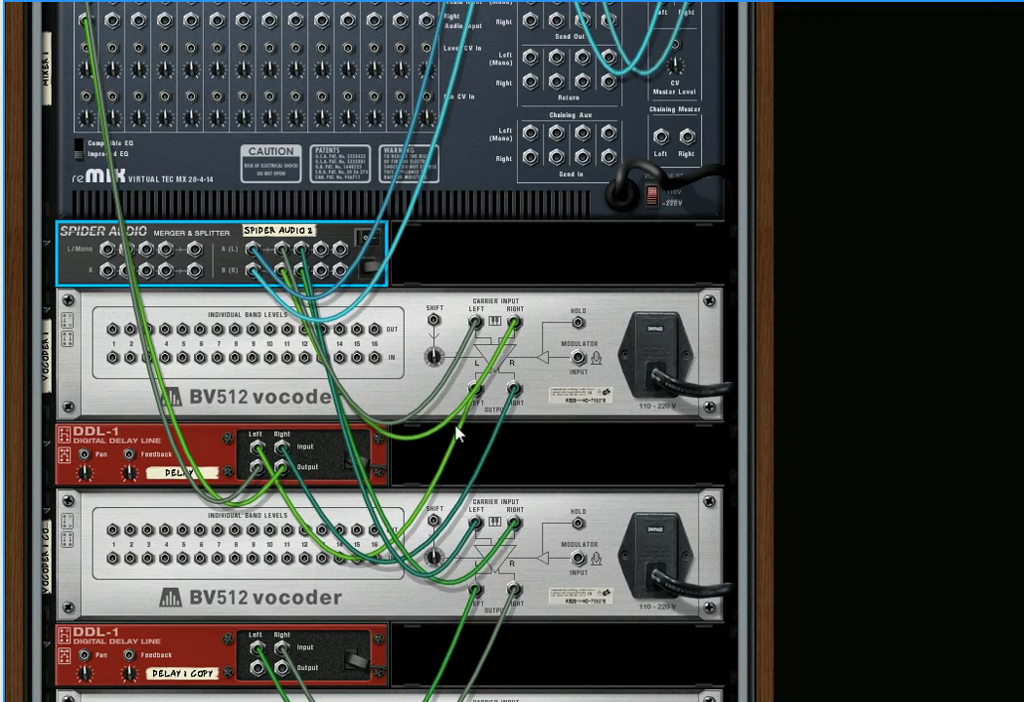
{"action": "left_click_drag", "start_coordinate": [320, 251], "coordinate": [475, 575]}
{"action": "scroll", "coordinate": [356, 487], "scroll_direction": "up", "scroll_amount": 3}
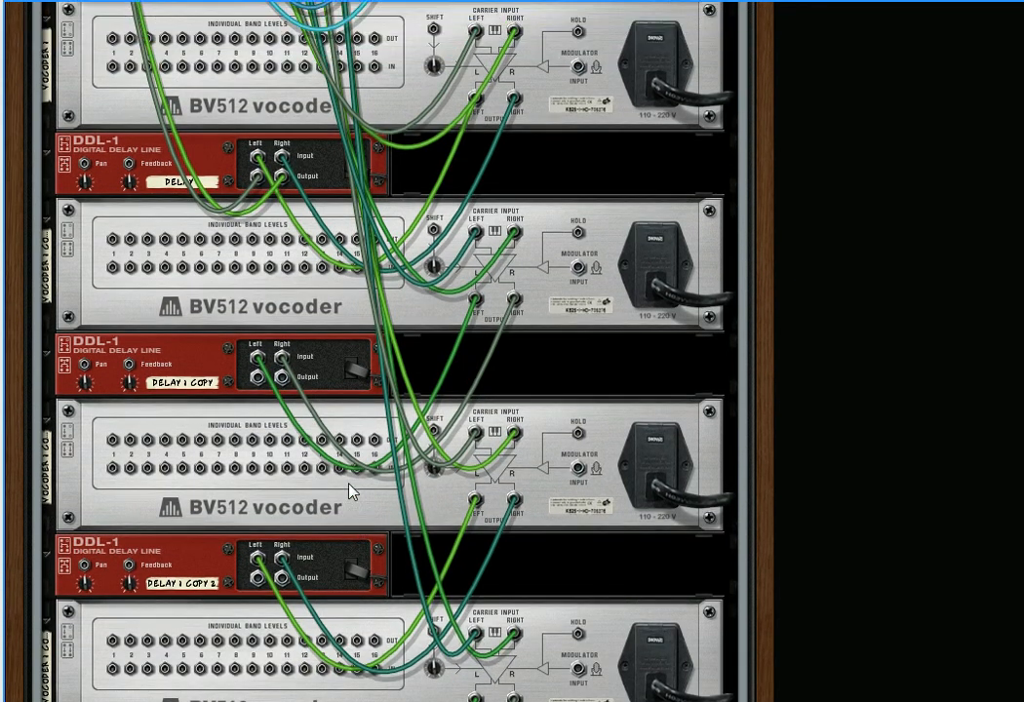
- Connect the stereo outputs of Delay 1 Copy, Copy 2 and Copy 3 to mixer channels 2, 3 and 4
{"action": "left_click_drag", "start_coordinate": [258, 399], "coordinate": [138, 93]}
{"action": "left_click_drag", "start_coordinate": [168, 486], "coordinate": [257, 346]}
{"action": "left_click_drag", "start_coordinate": [256, 545], "coordinate": [165, 78]}
{"action": "scroll", "coordinate": [202, 210], "scroll_direction": "up", "scroll_amount": 3}
- Examine the rear cabling from Thor through Spider Audio 1 and the Combinator to the mixer and Spider Audio 2
{"action": "scroll", "coordinate": [202, 209], "scroll_direction": "up", "scroll_amount": 15}
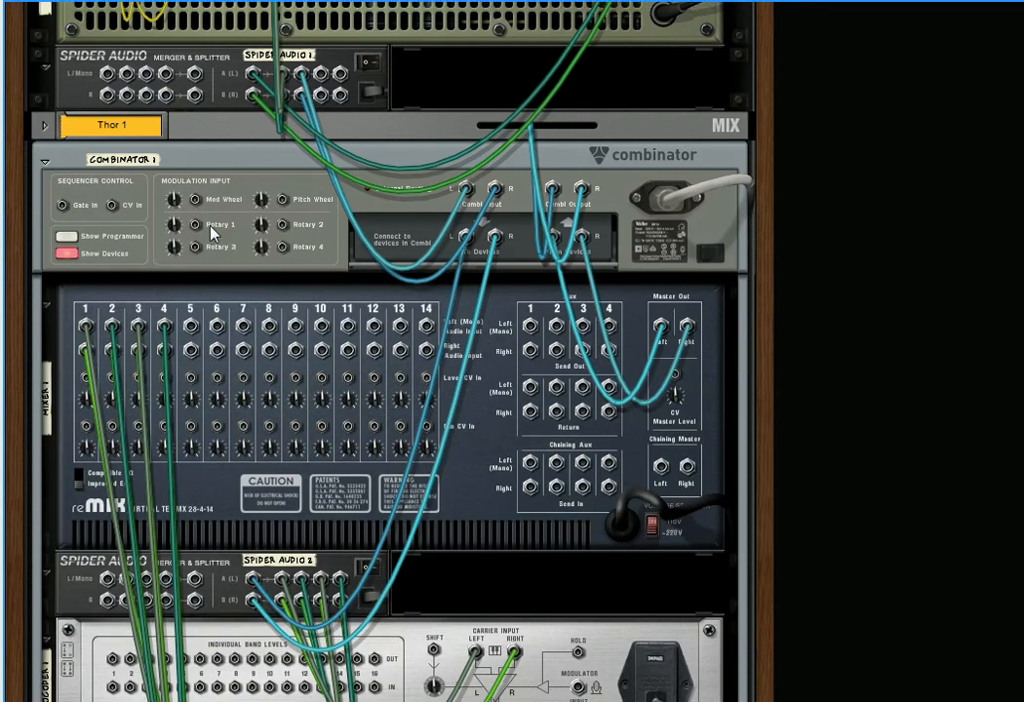
{"action": "scroll", "coordinate": [192, 214], "scroll_direction": "up", "scroll_amount": 4}
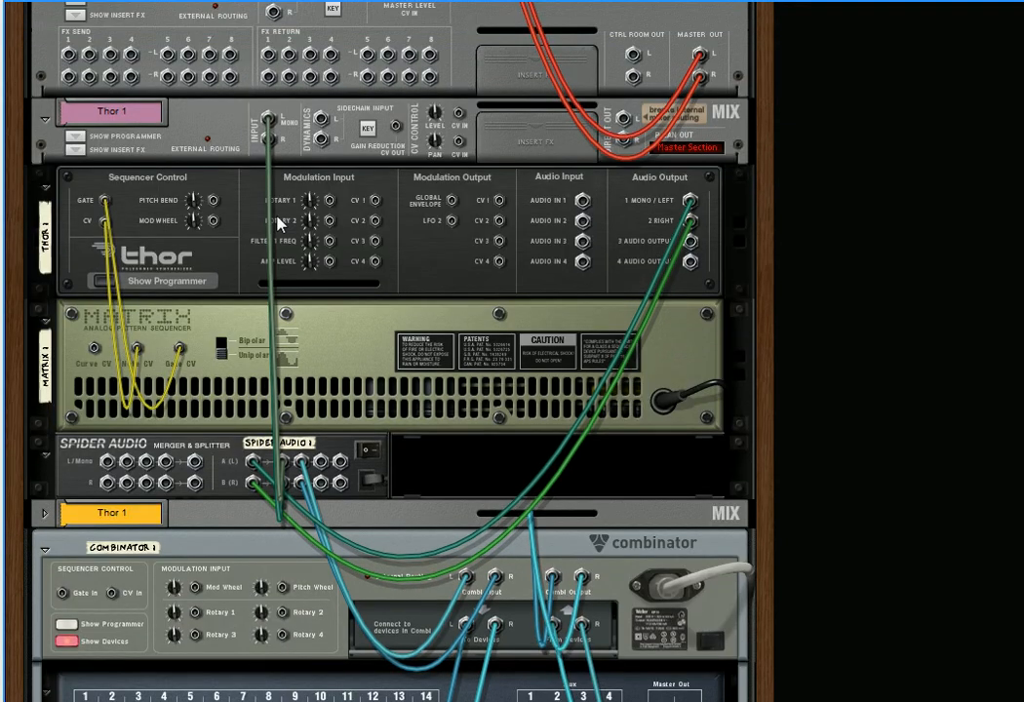
{"action": "left_click", "coordinate": [187, 212]}
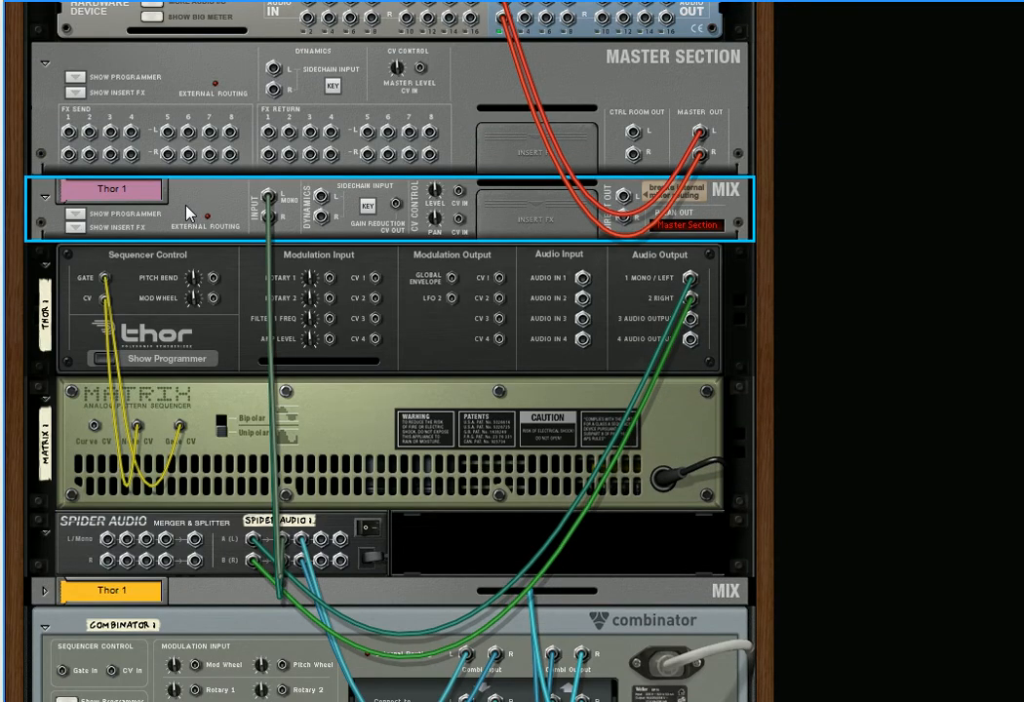
{"action": "scroll", "coordinate": [185, 214], "scroll_direction": "down", "scroll_amount": 5}
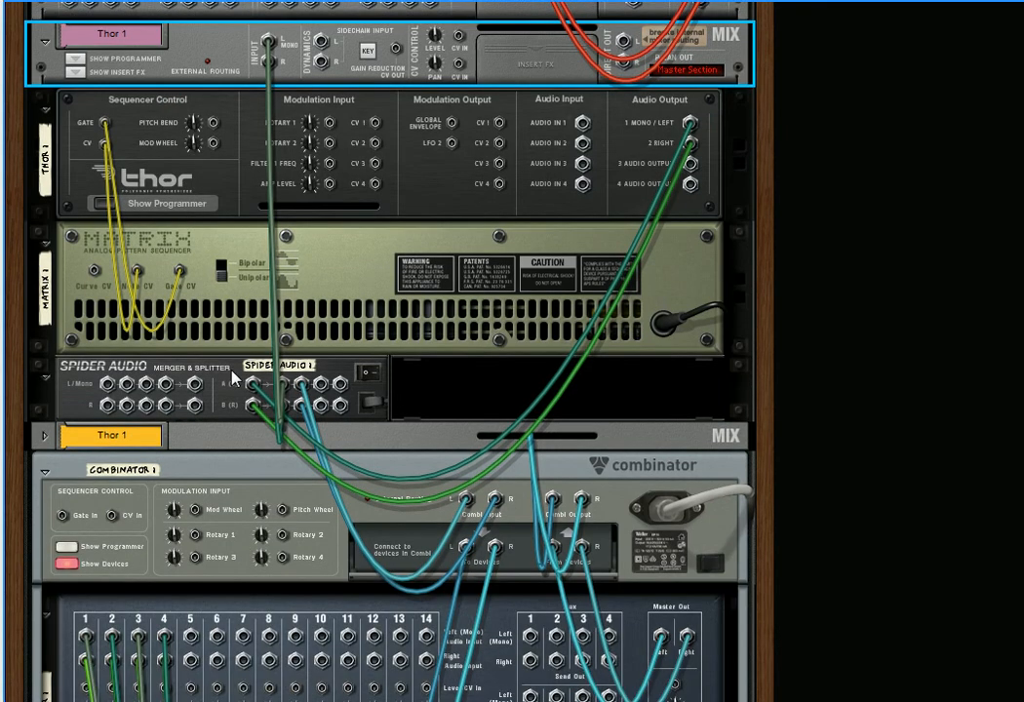
{"action": "scroll", "coordinate": [234, 375], "scroll_direction": "down", "scroll_amount": 8}
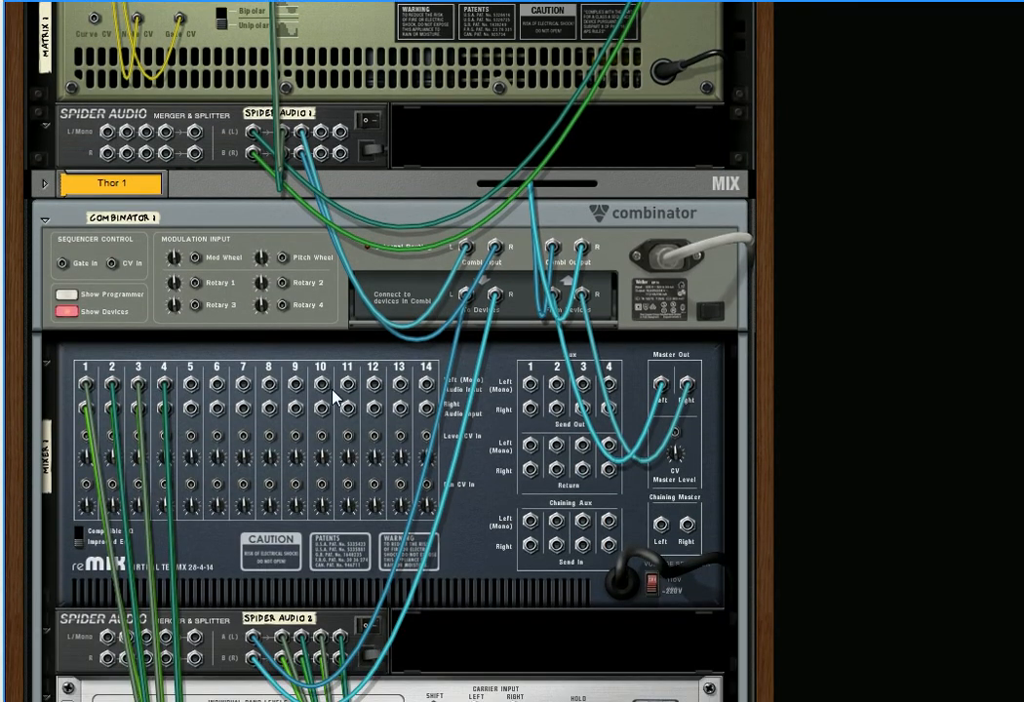
{"action": "scroll", "coordinate": [277, 419], "scroll_direction": "down", "scroll_amount": 3}
{"action": "scroll", "coordinate": [321, 361], "scroll_direction": "down", "scroll_amount": 3}
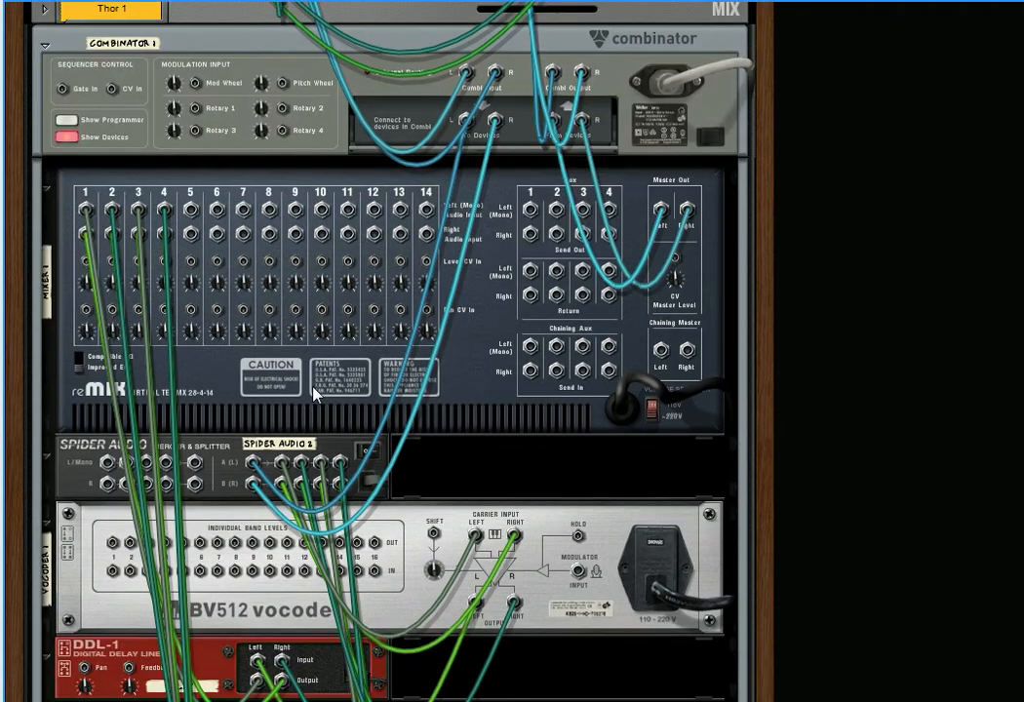
- Review the front panels of the Matrix, the Combinator's mixer, and the four vocoder and delay pairs
{"action": "key", "text": "Tab"}
{"action": "scroll", "coordinate": [313, 388], "scroll_direction": "down", "scroll_amount": 2}
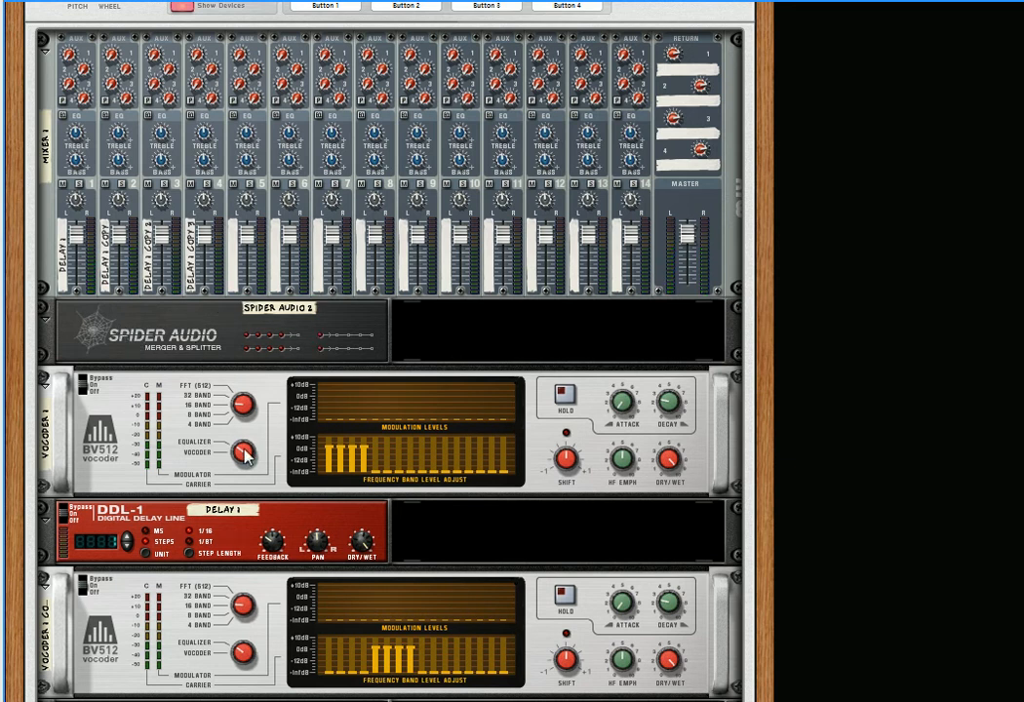
{"action": "scroll", "coordinate": [245, 454], "scroll_direction": "down", "scroll_amount": 2}
{"action": "scroll", "coordinate": [245, 455], "scroll_direction": "down", "scroll_amount": 2}
{"action": "scroll", "coordinate": [202, 409], "scroll_direction": "up", "scroll_amount": 10}
{"action": "scroll", "coordinate": [202, 409], "scroll_direction": "up", "scroll_amount": 5}
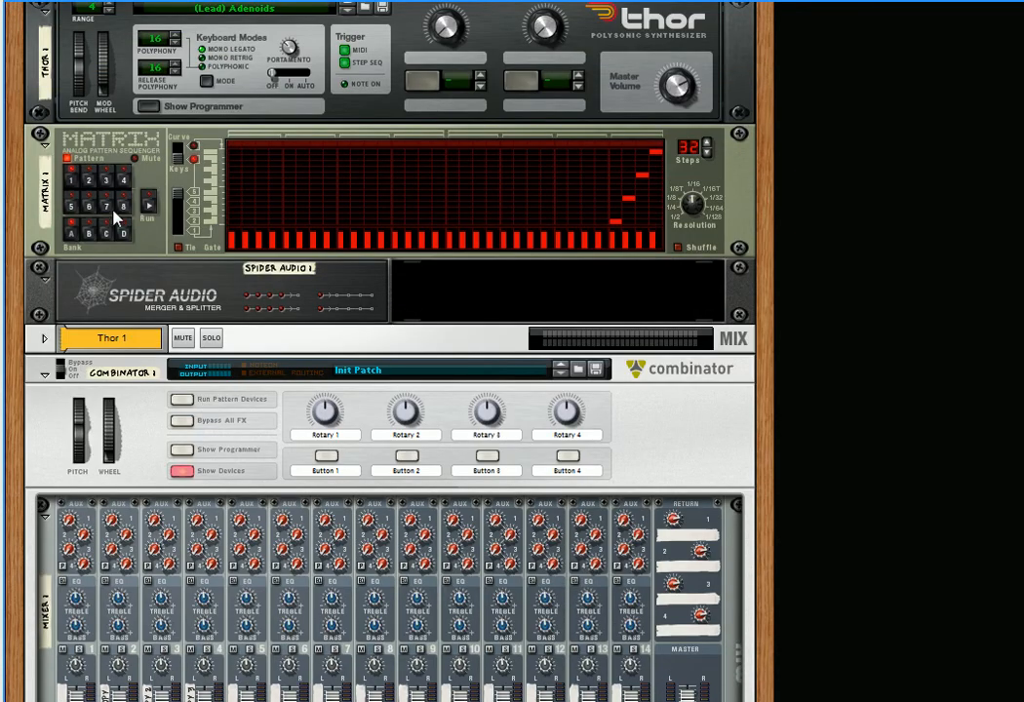
{"action": "mouse_move", "coordinate": [175, 192]}
{"action": "left_mouse_down"}
{"action": "mouse_move", "coordinate": [176, 244]}
{"action": "mouse_move", "coordinate": [175, 196]}
{"action": "left_mouse_up"}
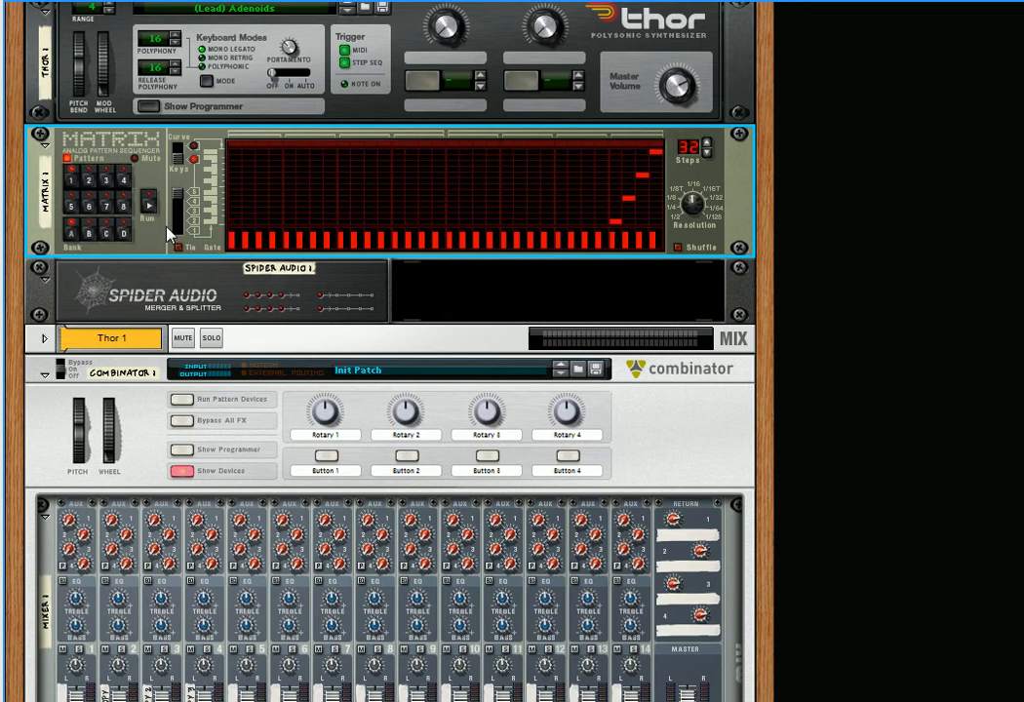
{"action": "scroll", "coordinate": [169, 224], "scroll_direction": "down", "scroll_amount": 8}
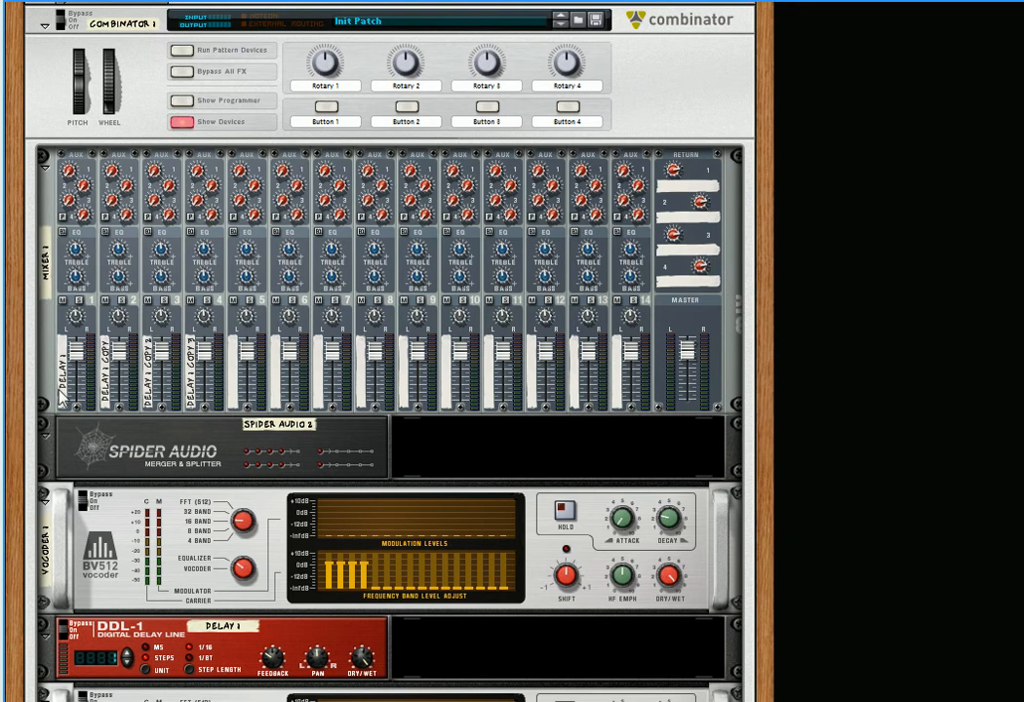
{"action": "scroll", "coordinate": [183, 407], "scroll_direction": "down", "scroll_amount": 10}
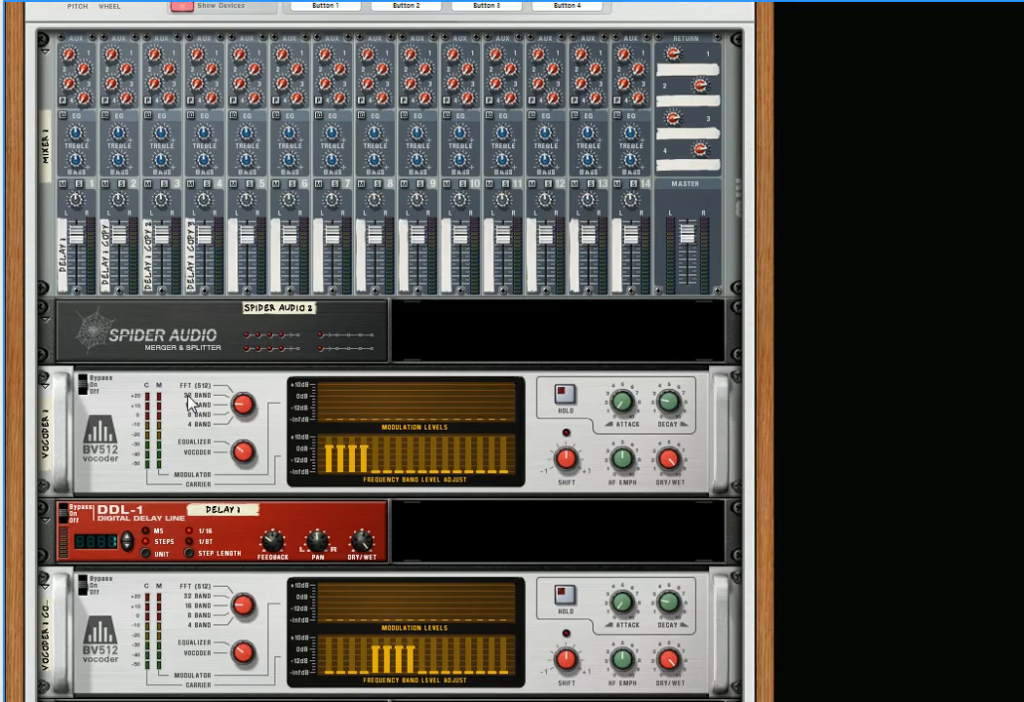
{"action": "scroll", "coordinate": [190, 399], "scroll_direction": "down", "scroll_amount": 2}
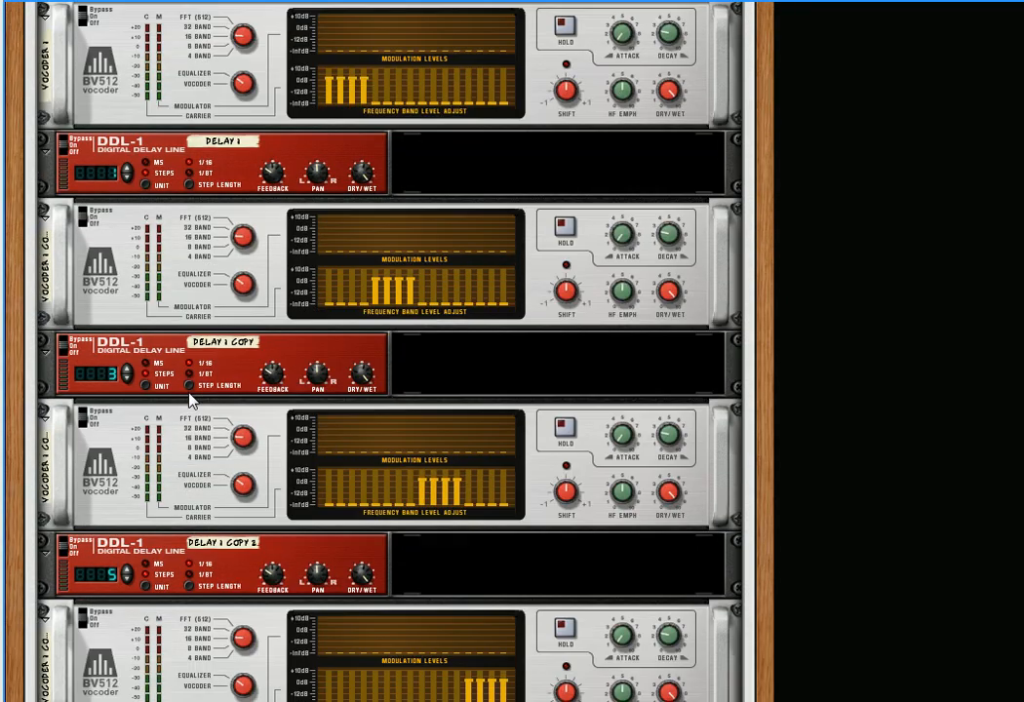
{"action": "scroll", "coordinate": [190, 400], "scroll_direction": "down", "scroll_amount": 4}
{"action": "scroll", "coordinate": [191, 399], "scroll_direction": "up", "scroll_amount": 3}
{"action": "scroll", "coordinate": [190, 400], "scroll_direction": "up", "scroll_amount": 1}
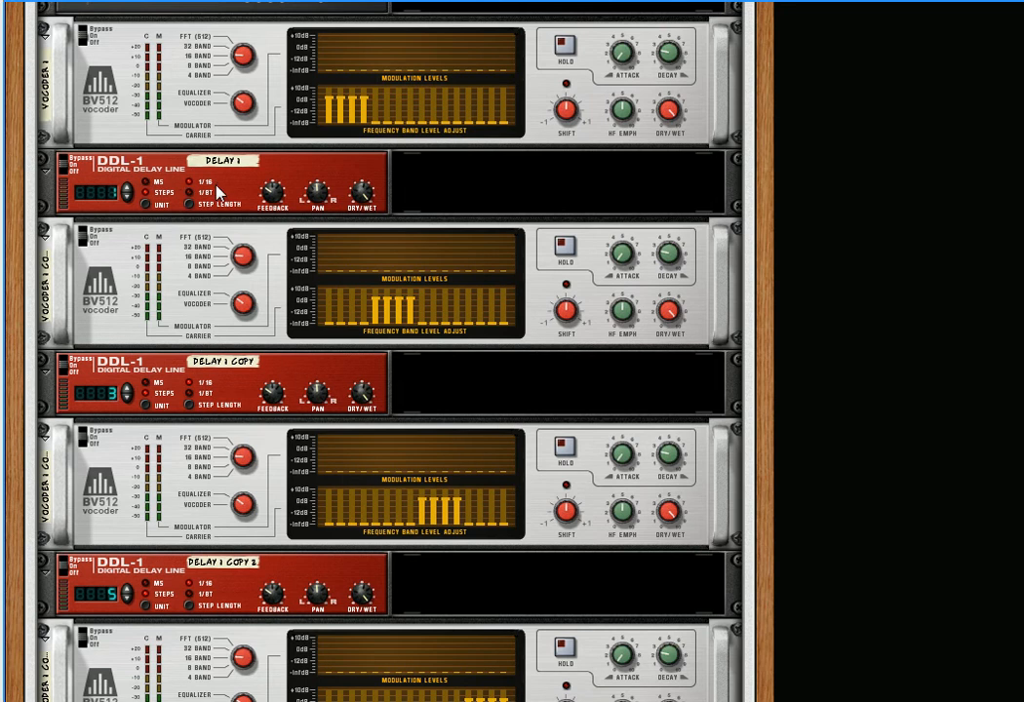
- Duplicate the Delay 1 device on the rear of the rack
{"action": "key", "text": "Tab"}
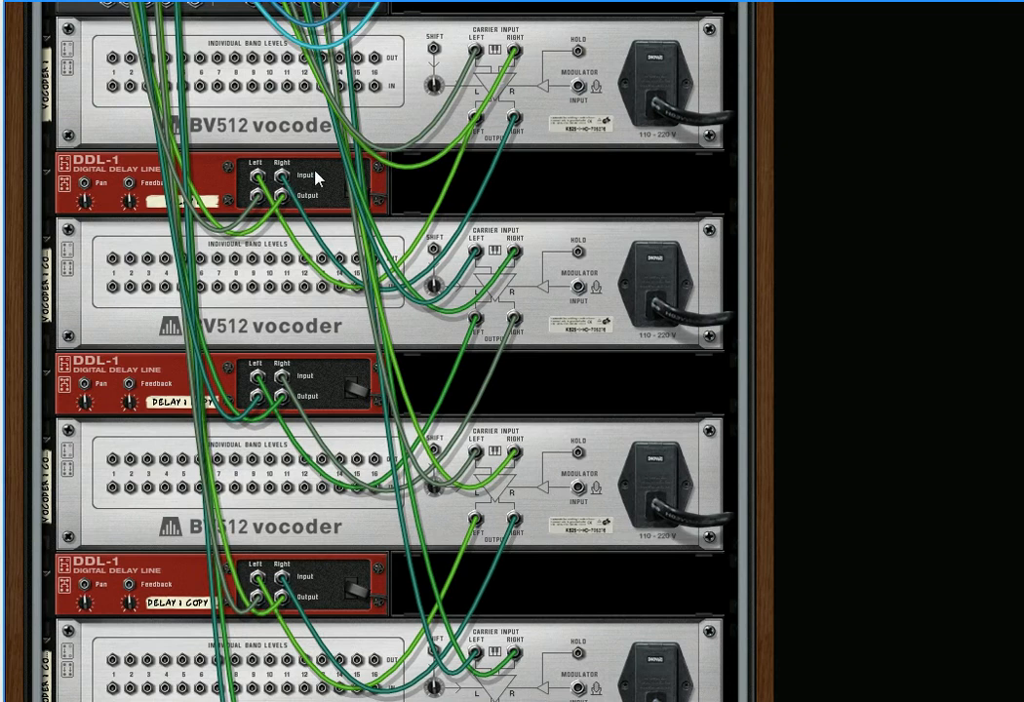
{"action": "left_click", "coordinate": [316, 178]}
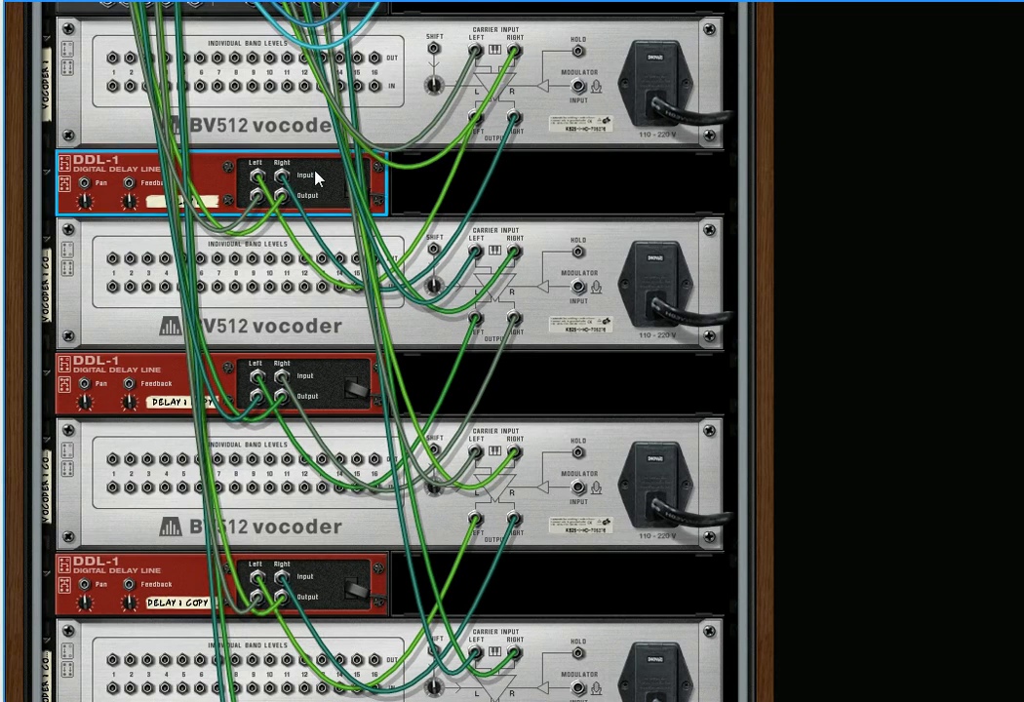
{"action": "right_click", "coordinate": [316, 178]}
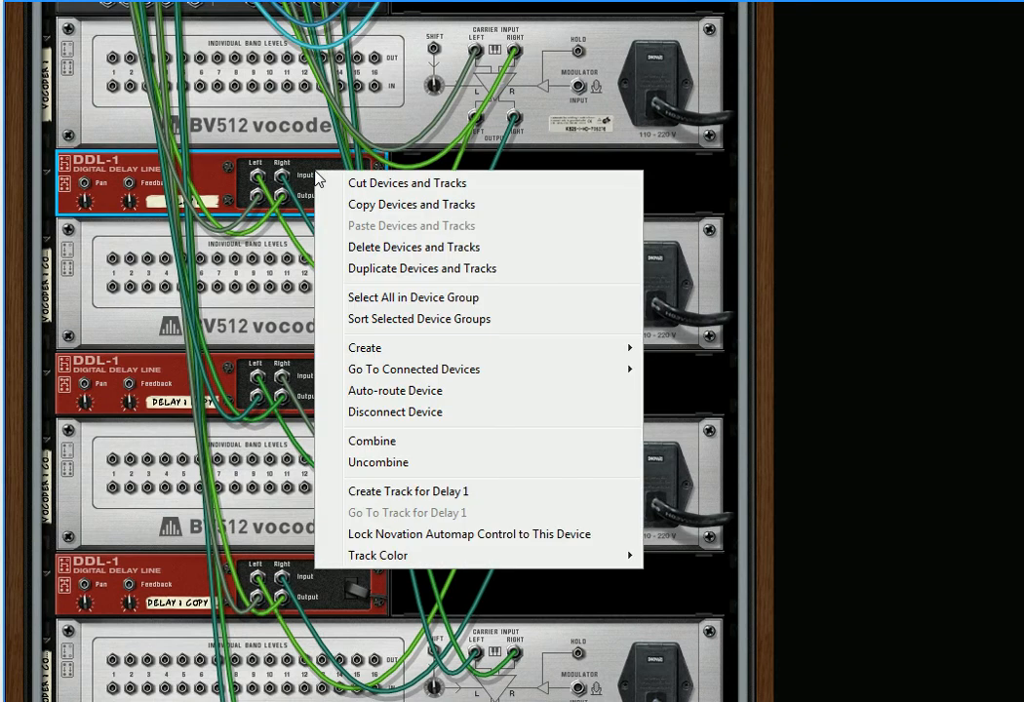
{"action": "left_click", "coordinate": [372, 276]}
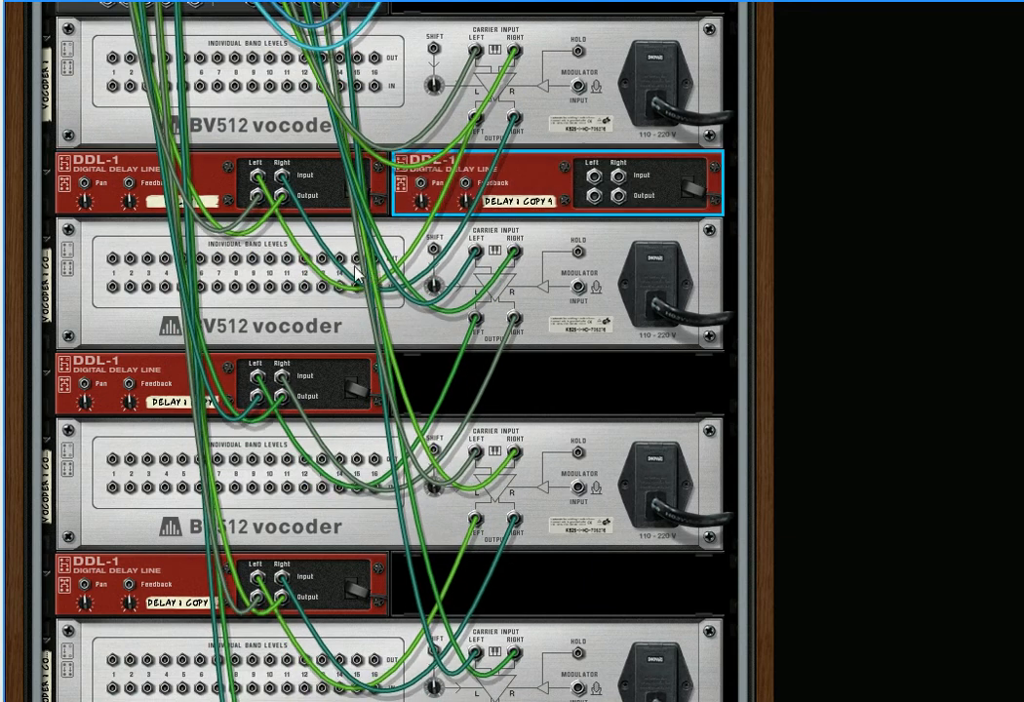
- Move Delay 1's right input and right output cables to the left input and left output of Delay 1 Copy 4
{"action": "right_click", "coordinate": [282, 182]}
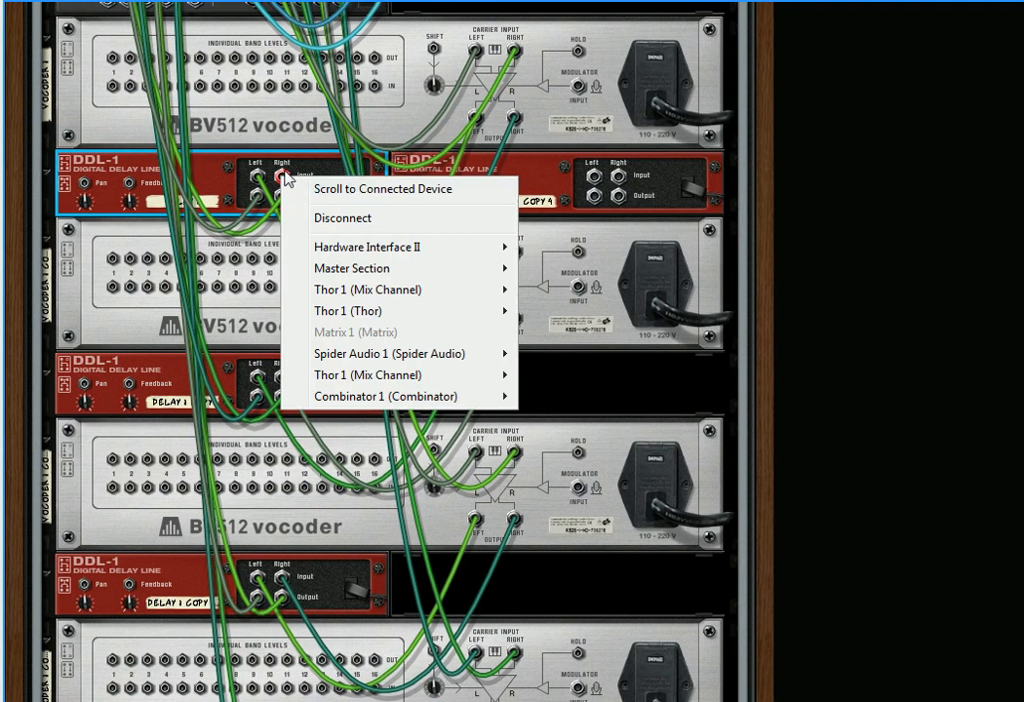
{"action": "left_click", "coordinate": [238, 141]}
{"action": "left_click_drag", "start_coordinate": [282, 177], "coordinate": [597, 178]}
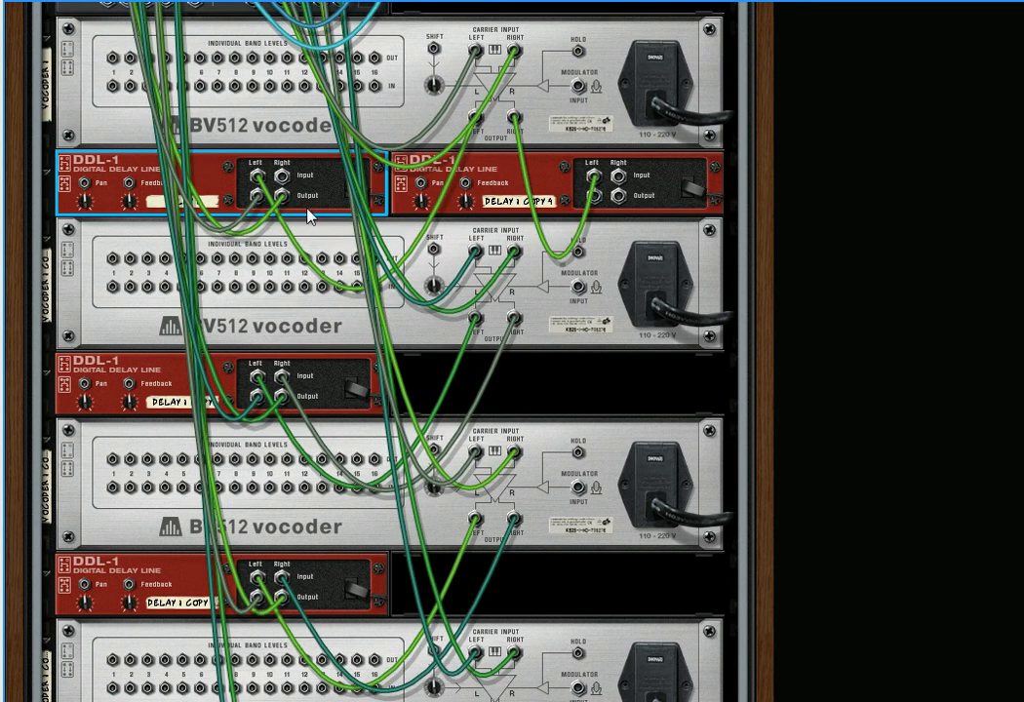
{"action": "left_click_drag", "start_coordinate": [283, 198], "coordinate": [595, 201]}
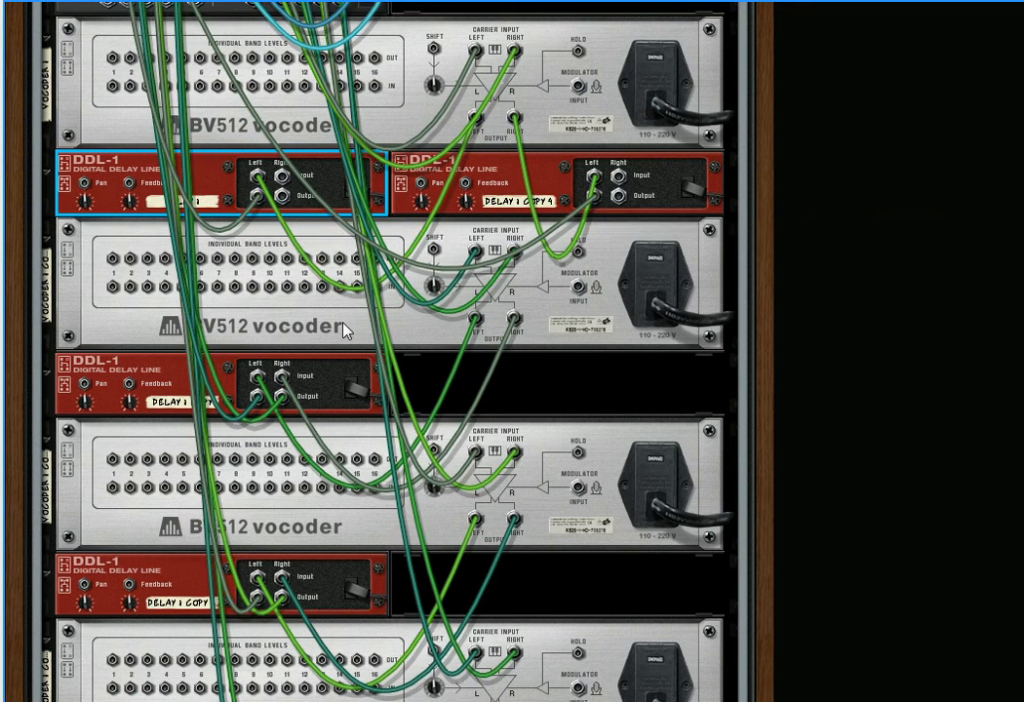
{"action": "scroll", "coordinate": [266, 276], "scroll_direction": "up", "scroll_amount": 1}
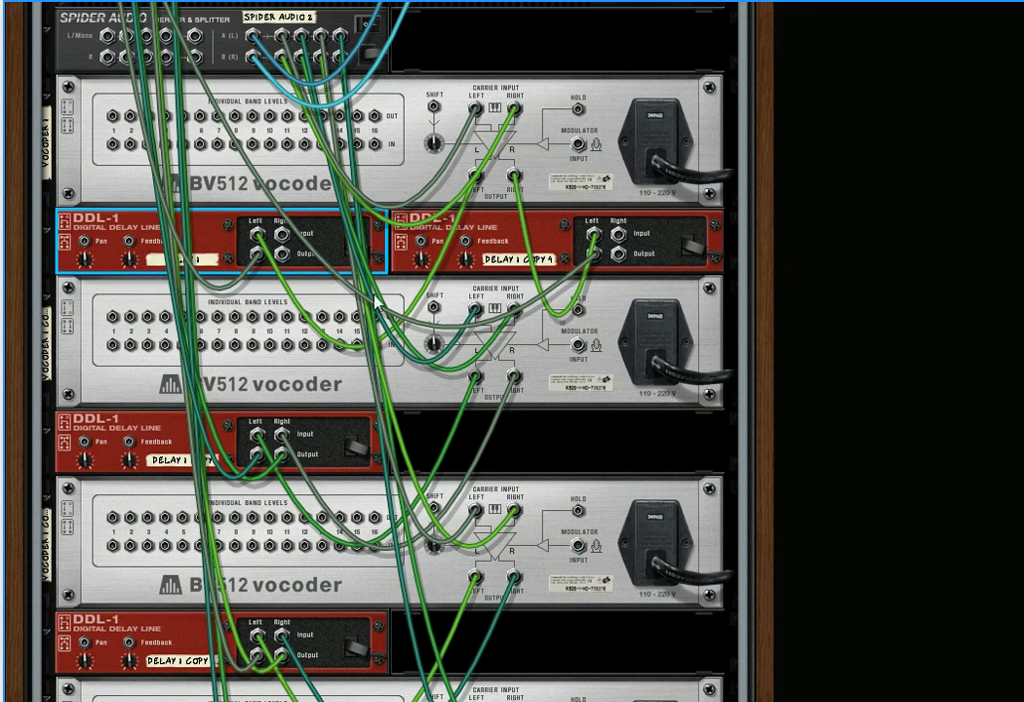
{"action": "scroll", "coordinate": [257, 221], "scroll_direction": "up", "scroll_amount": 1}
{"action": "scroll", "coordinate": [256, 221], "scroll_direction": "up", "scroll_amount": 4}
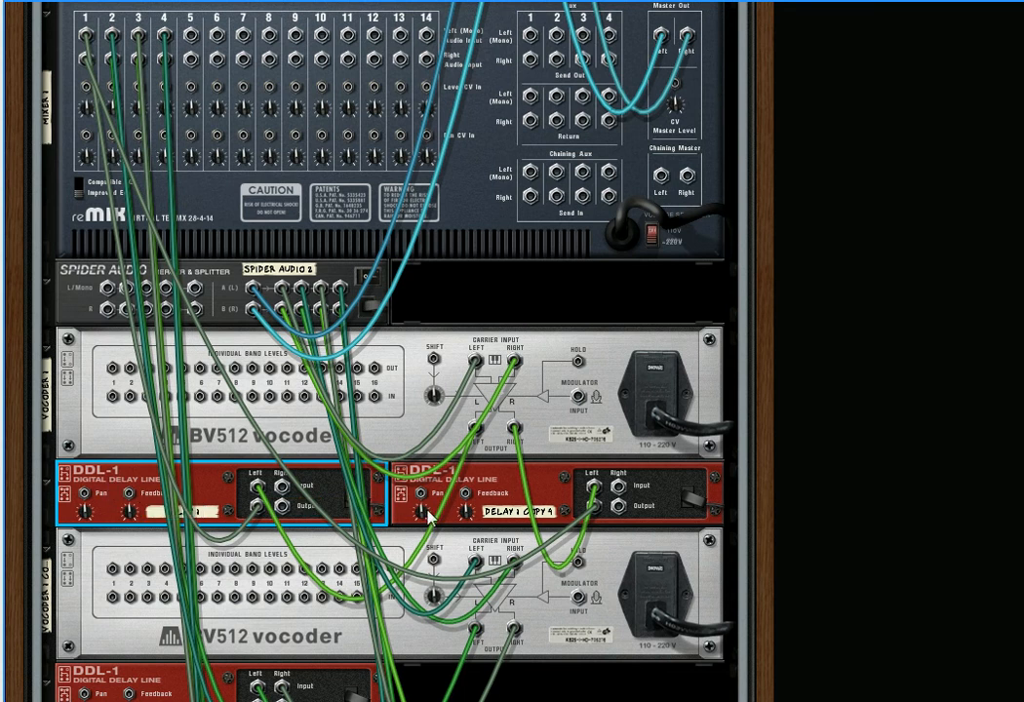
{"action": "left_click", "coordinate": [507, 483]}
- Duplicate the Delay 1 Copy device below the second vocoder
{"action": "scroll", "coordinate": [507, 483], "scroll_direction": "down", "scroll_amount": 6}
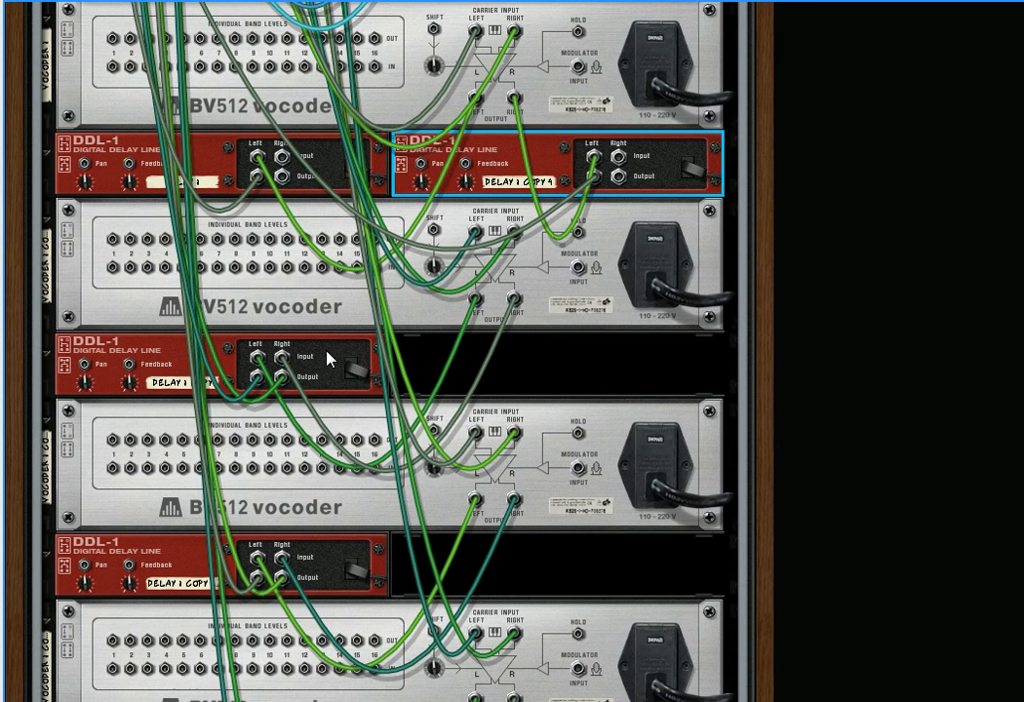
{"action": "left_click", "coordinate": [327, 359]}
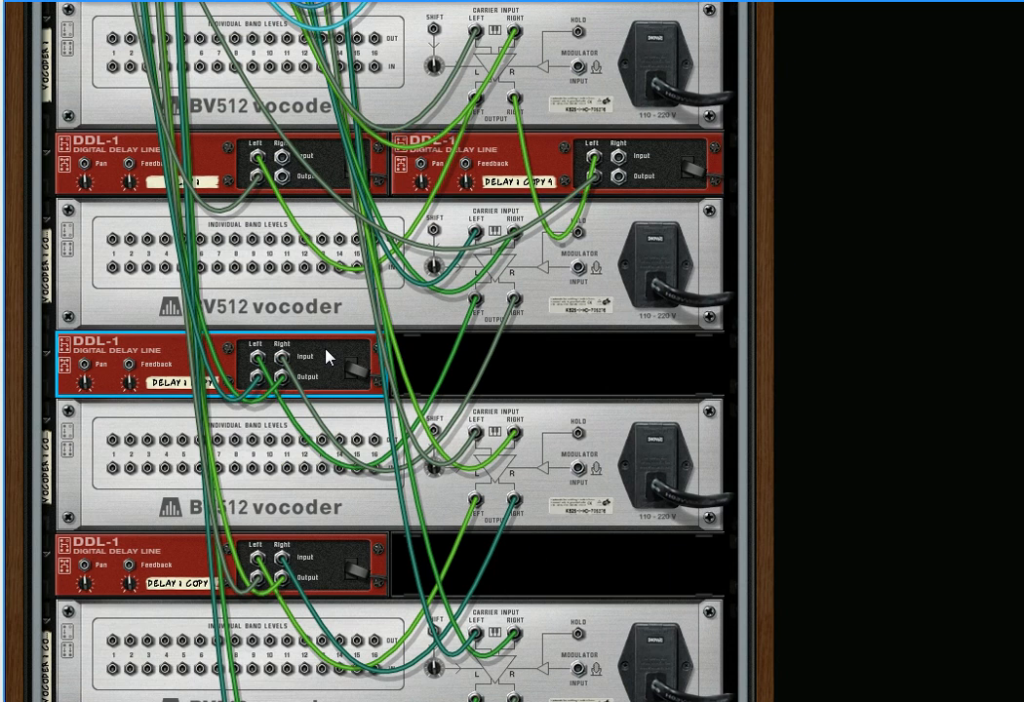
{"action": "right_click", "coordinate": [327, 356]}
{"action": "left_click", "coordinate": [399, 446]}
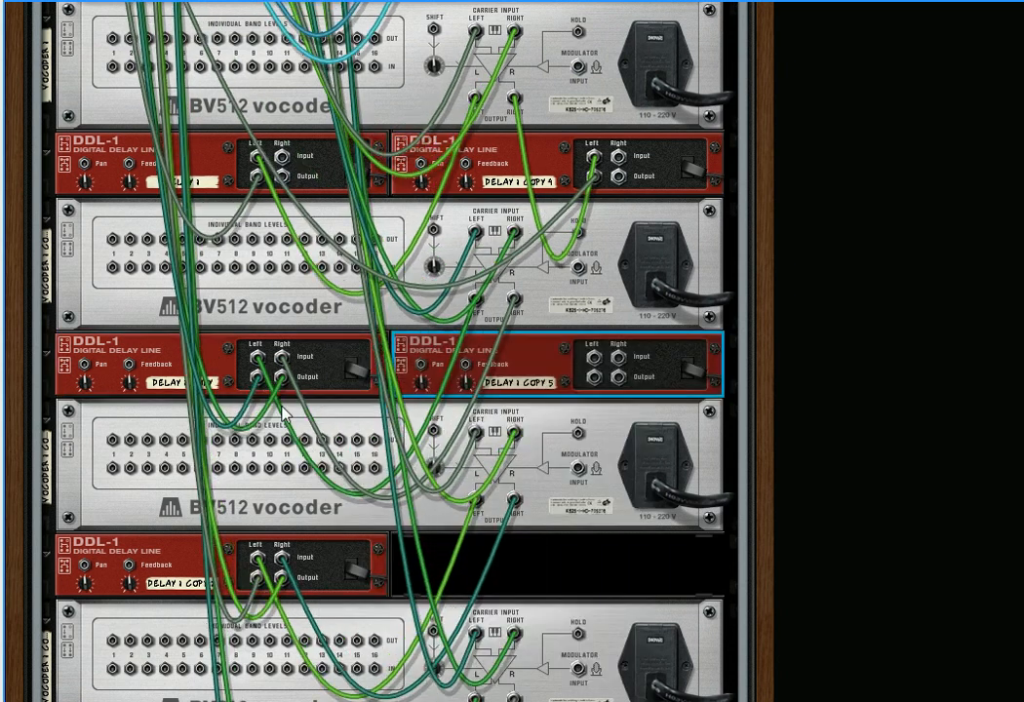
- Move Delay 1 Copy's right input and right output cables to the left input and left output of Delay 1 Copy 5
{"action": "left_click", "coordinate": [338, 372]}
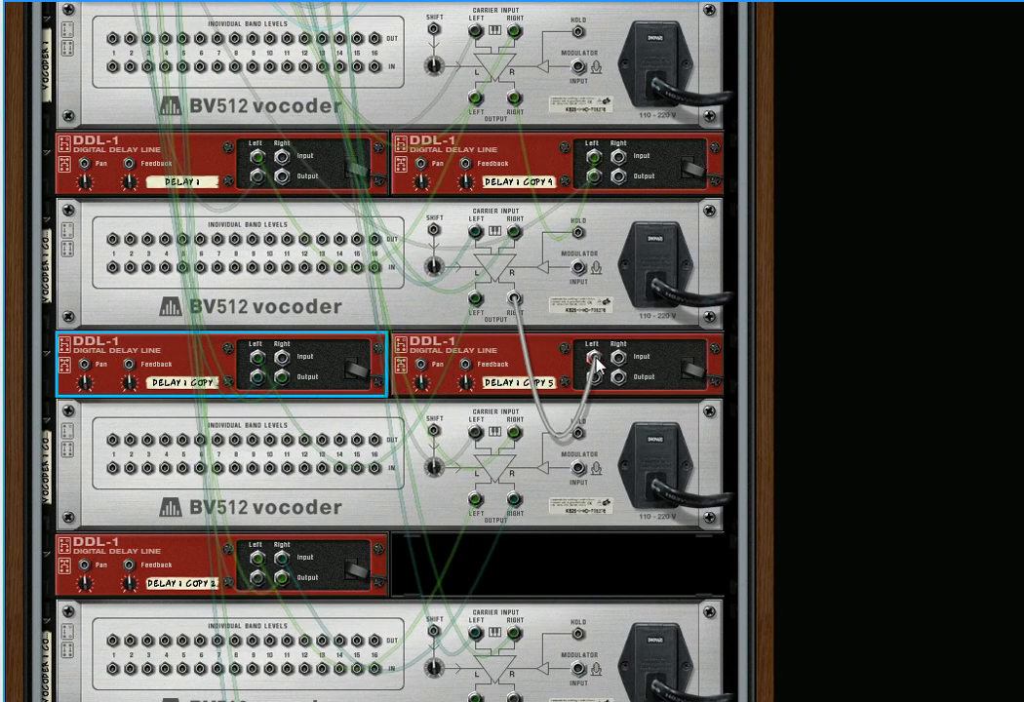
{"action": "left_click_drag", "start_coordinate": [256, 357], "coordinate": [593, 361]}
- Duplicate Delay 1 Copy 2 and move its right input and output cables to the duplicate's left input and output
{"action": "scroll", "coordinate": [531, 427], "scroll_direction": "down", "scroll_amount": 5}
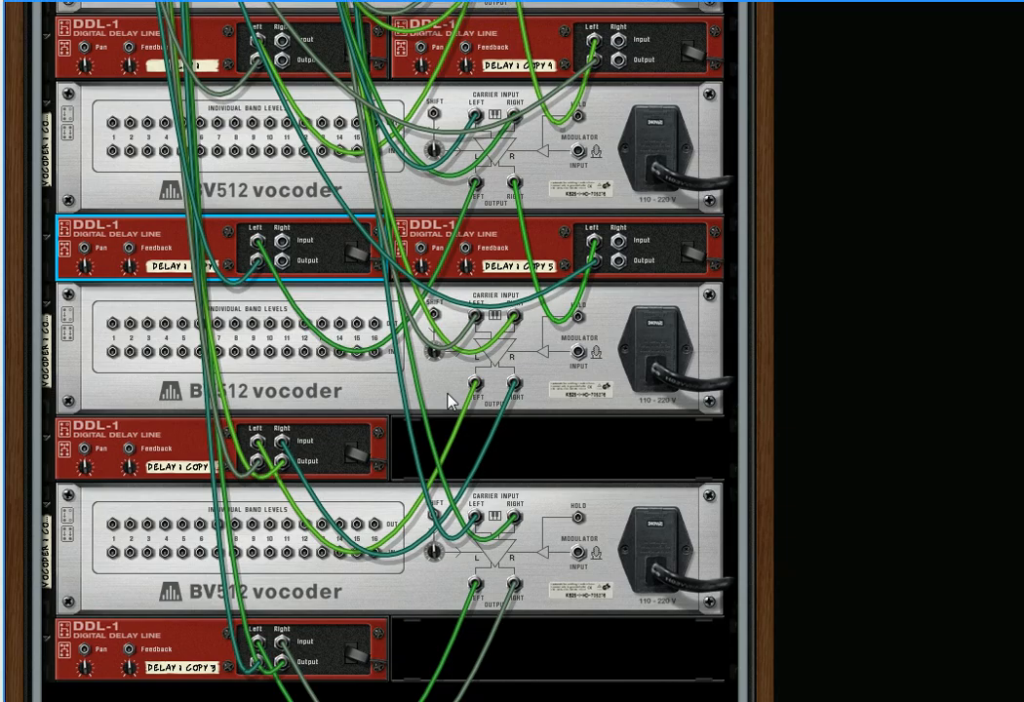
{"action": "right_click", "coordinate": [343, 373]}
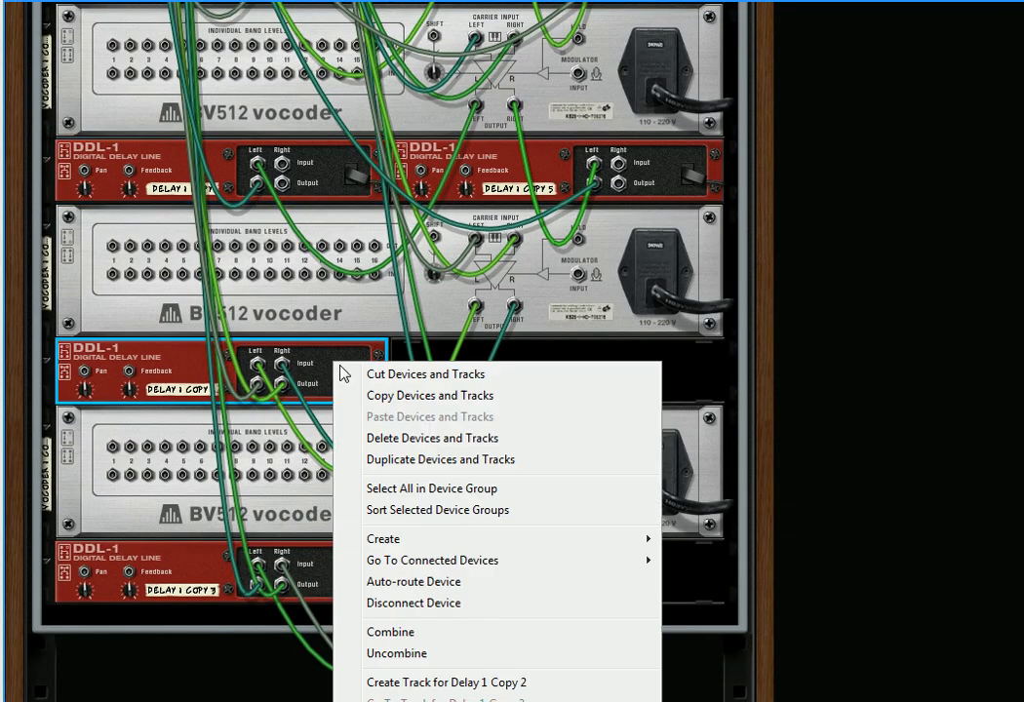
{"action": "left_click", "coordinate": [371, 460]}
{"action": "left_click_drag", "start_coordinate": [283, 390], "coordinate": [592, 364]}
{"action": "left_click_drag", "start_coordinate": [286, 387], "coordinate": [594, 385]}
- Duplicate Delay 1 Copy 3 and move its right input and output cables to the duplicate's left input and output
{"action": "scroll", "coordinate": [457, 423], "scroll_direction": "down", "scroll_amount": 5}
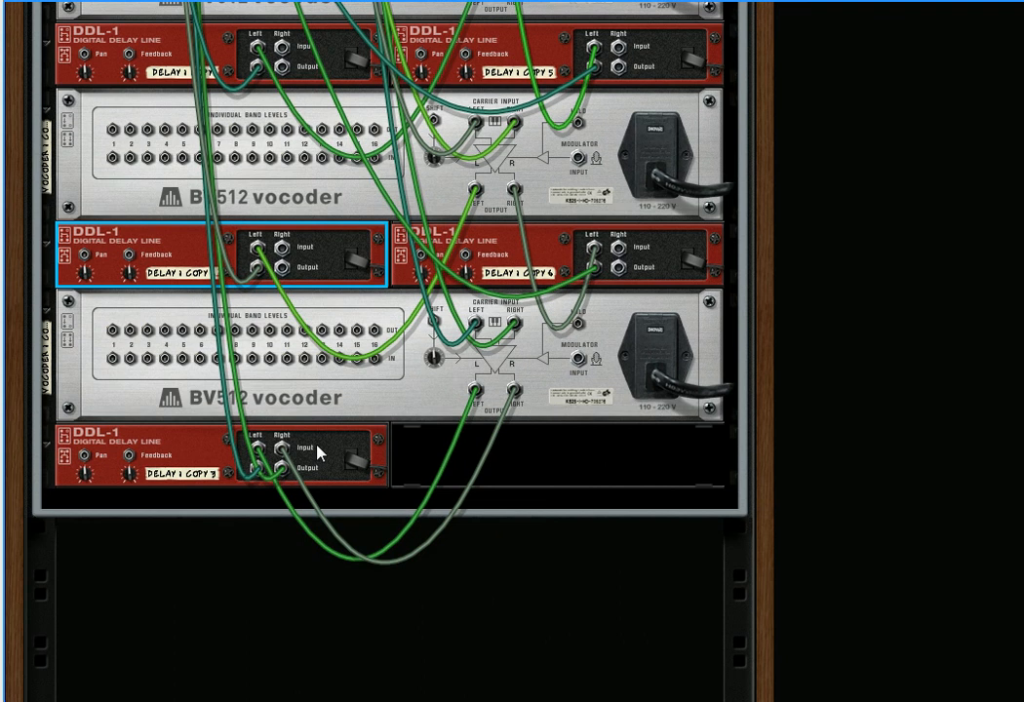
{"action": "right_click", "coordinate": [315, 449]}
{"action": "left_click", "coordinate": [458, 146]}
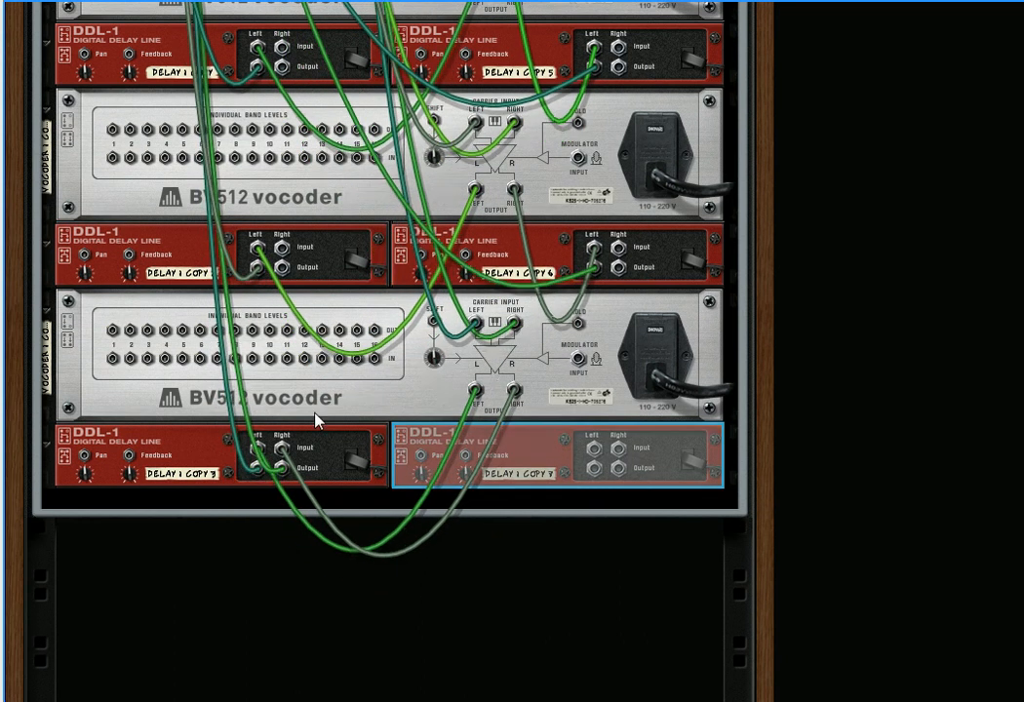
{"action": "left_click_drag", "start_coordinate": [277, 450], "coordinate": [593, 448]}
{"action": "left_click_drag", "start_coordinate": [283, 470], "coordinate": [594, 470]}
- Flip the rack to the front and audition the patch, checking the levels on the mixer, vocoders and delays
{"action": "scroll", "coordinate": [400, 355], "scroll_direction": "up", "scroll_amount": 3}
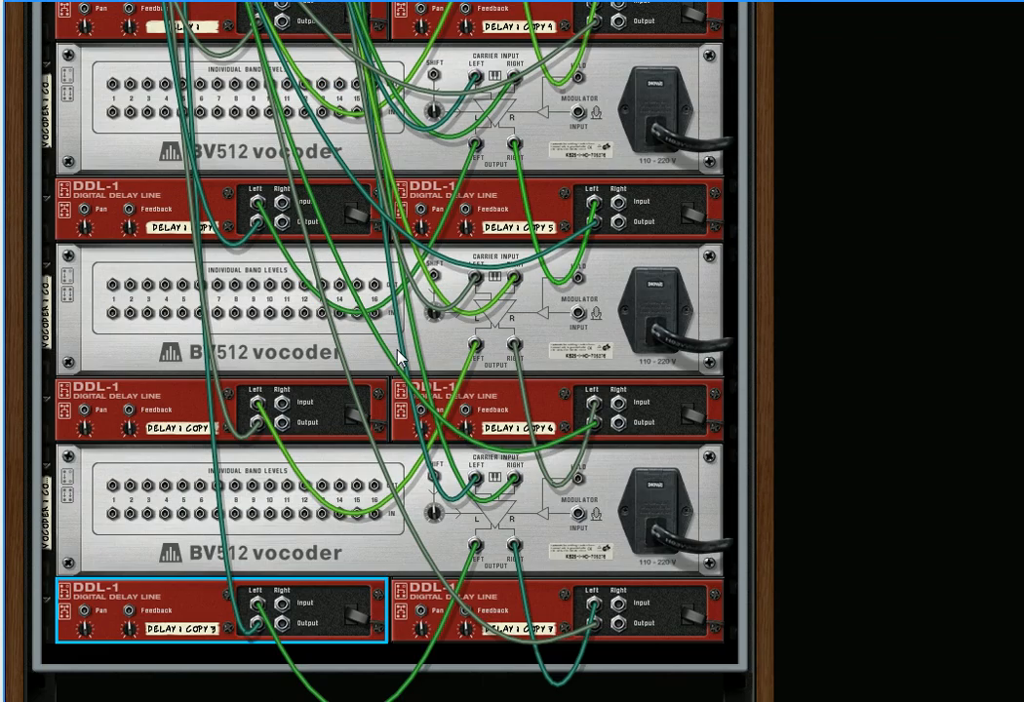
{"action": "key", "text": "Tab"}
{"action": "scroll", "coordinate": [395, 359], "scroll_direction": "up", "scroll_amount": 10}
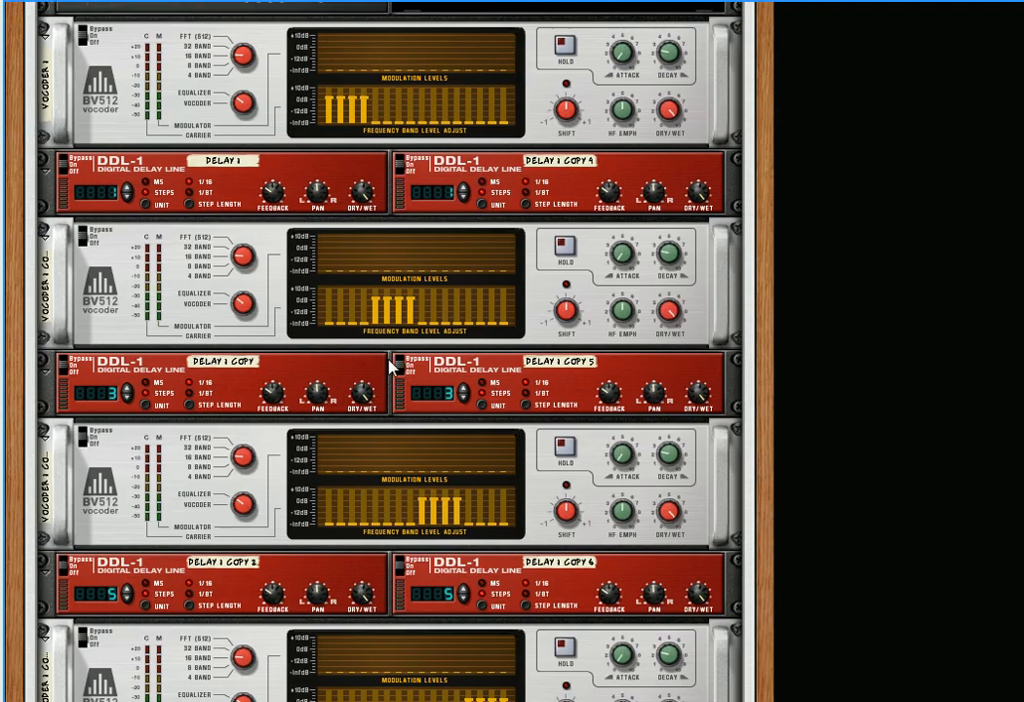
{"action": "key", "text": "space"}
{"action": "scroll", "coordinate": [407, 404], "scroll_direction": "up", "scroll_amount": 2}
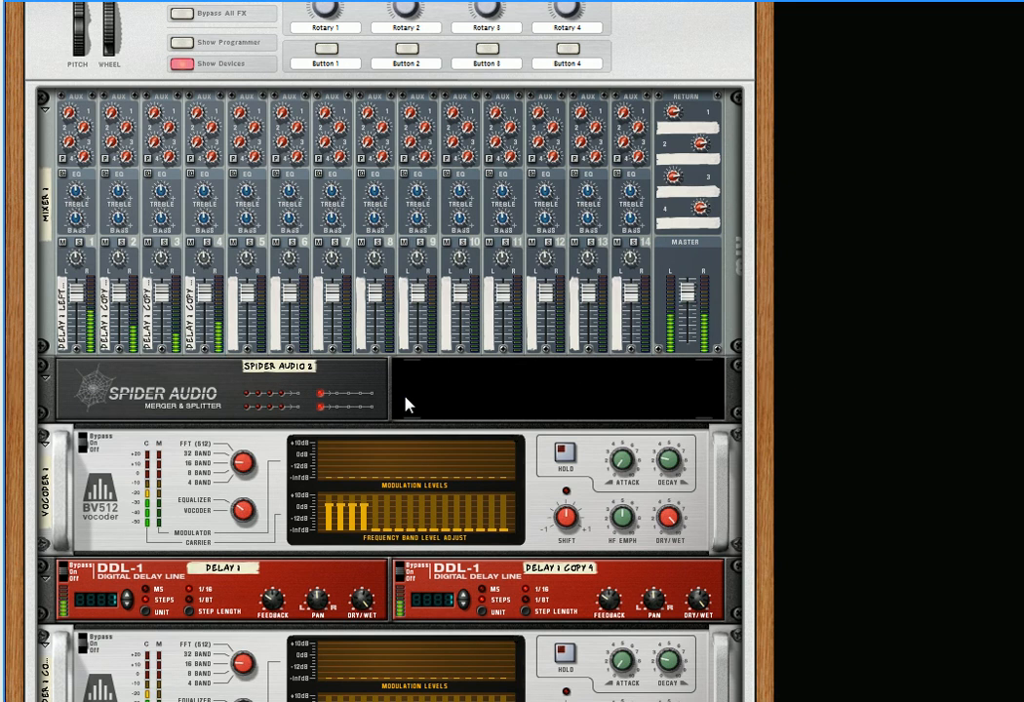
{"action": "scroll", "coordinate": [406, 404], "scroll_direction": "down", "scroll_amount": 3}
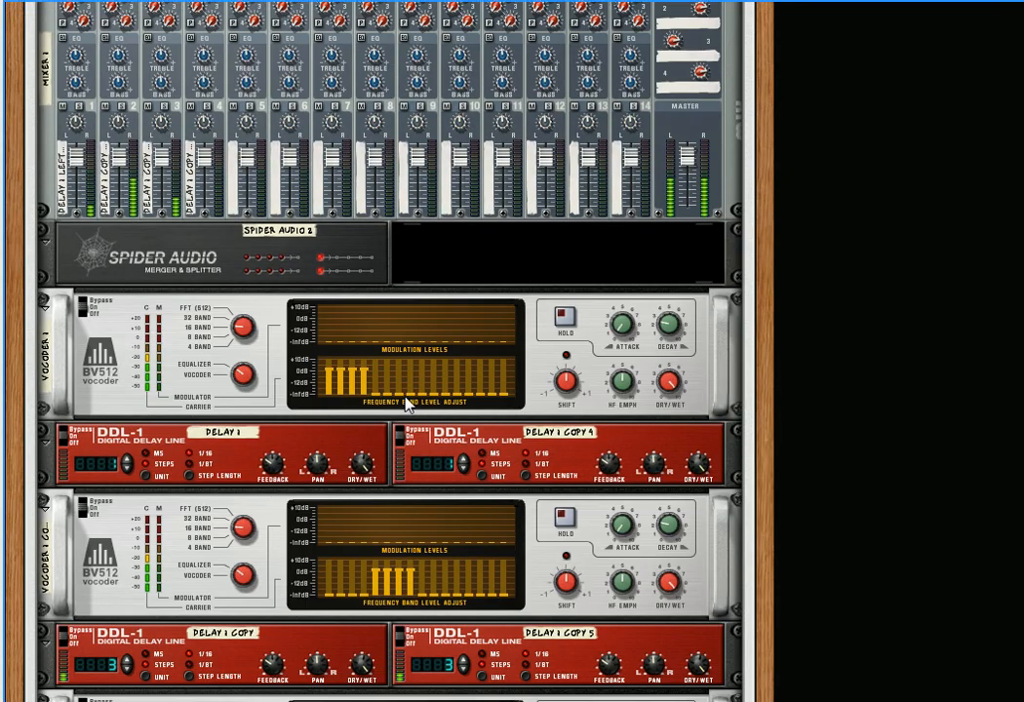
{"action": "scroll", "coordinate": [407, 404], "scroll_direction": "down", "scroll_amount": 1}
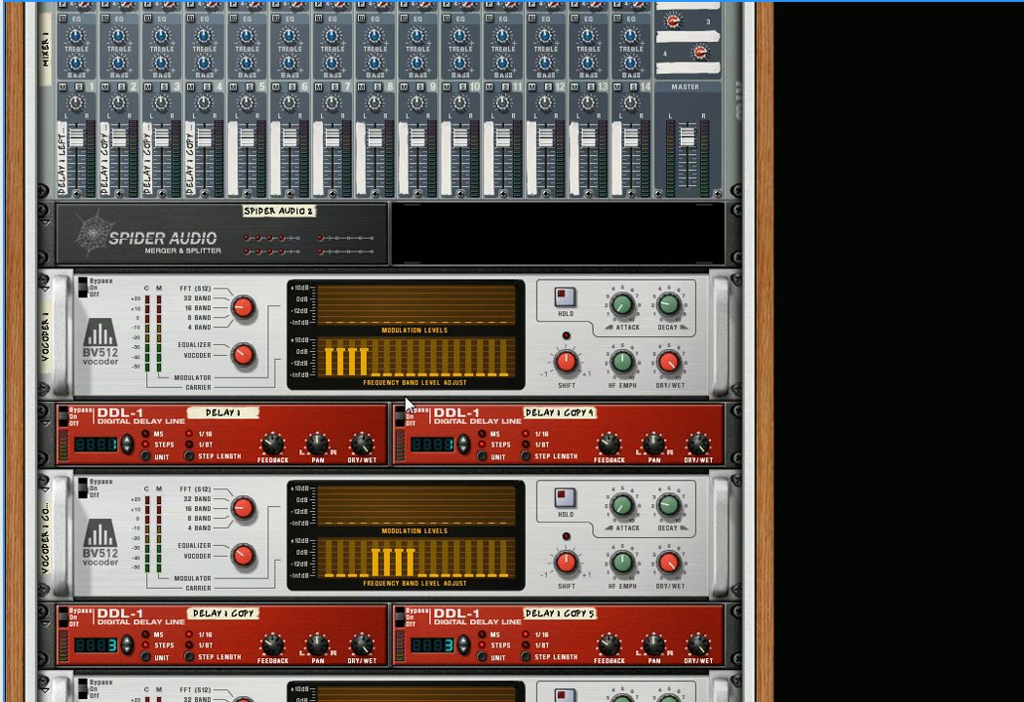
{"action": "scroll", "coordinate": [407, 402], "scroll_direction": "up", "scroll_amount": 5}
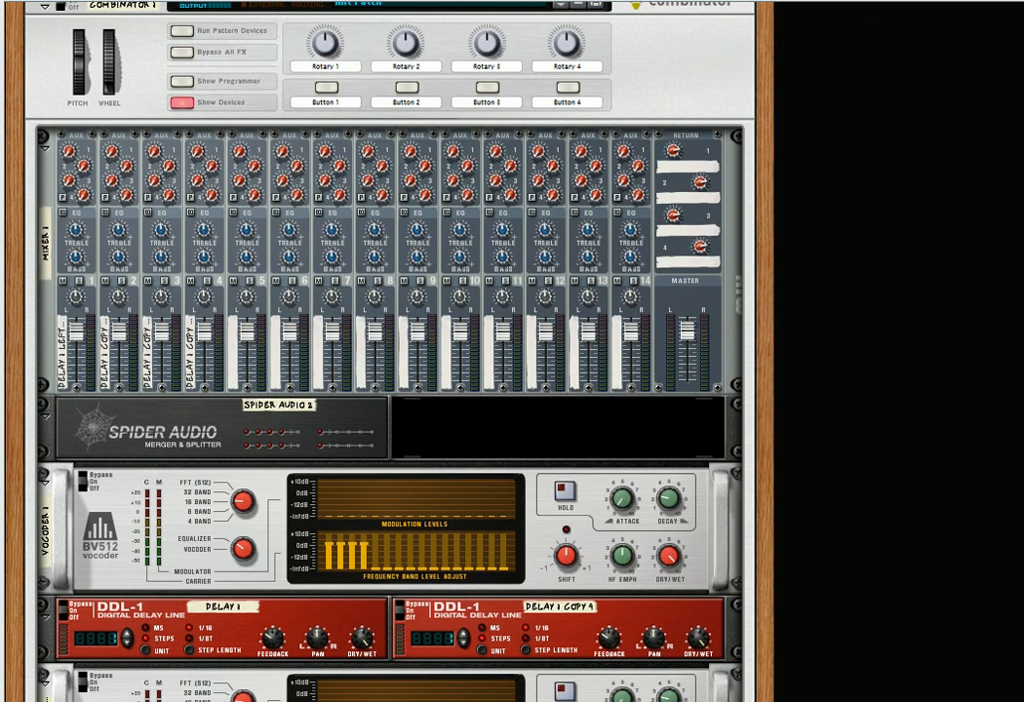
{"action": "key", "text": "space"}
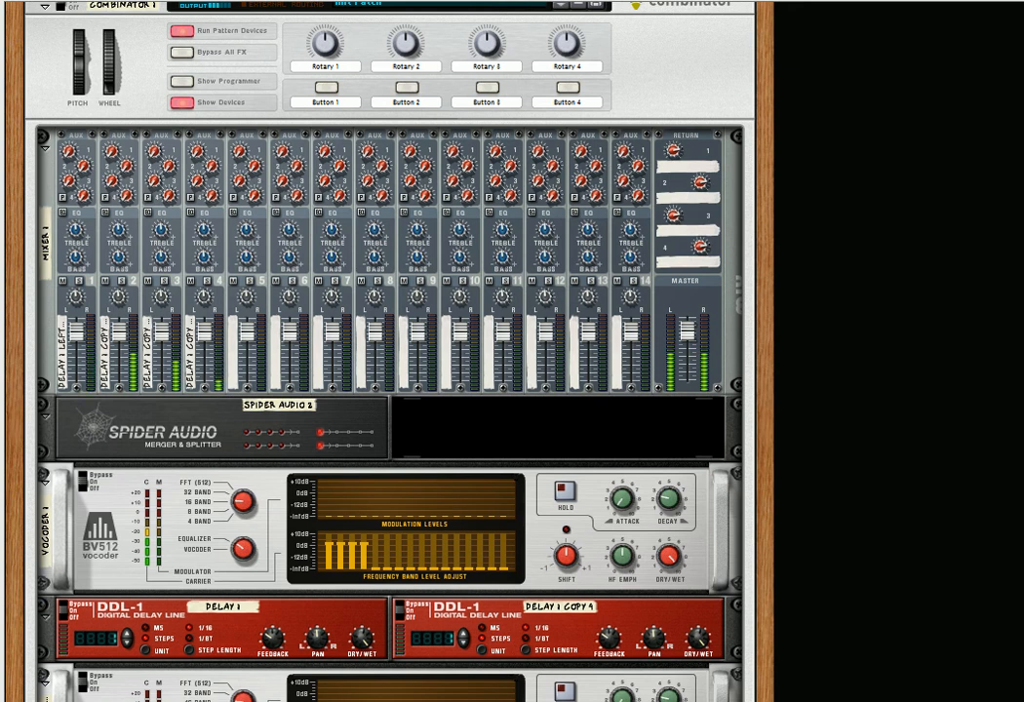
{"action": "key", "text": "space"}
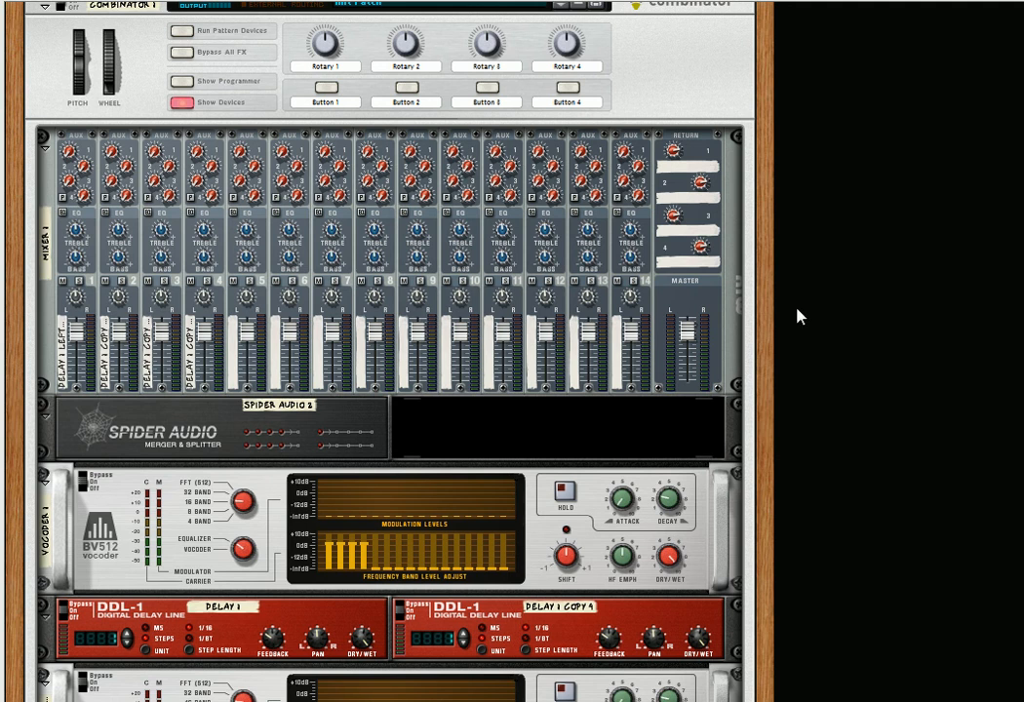
- Review the signal chain from Thor and the Matrix through the Combinator's mixer, splitter, four vocoders and paired delays
{"action": "scroll", "coordinate": [304, 327], "scroll_direction": "up", "scroll_amount": 8}
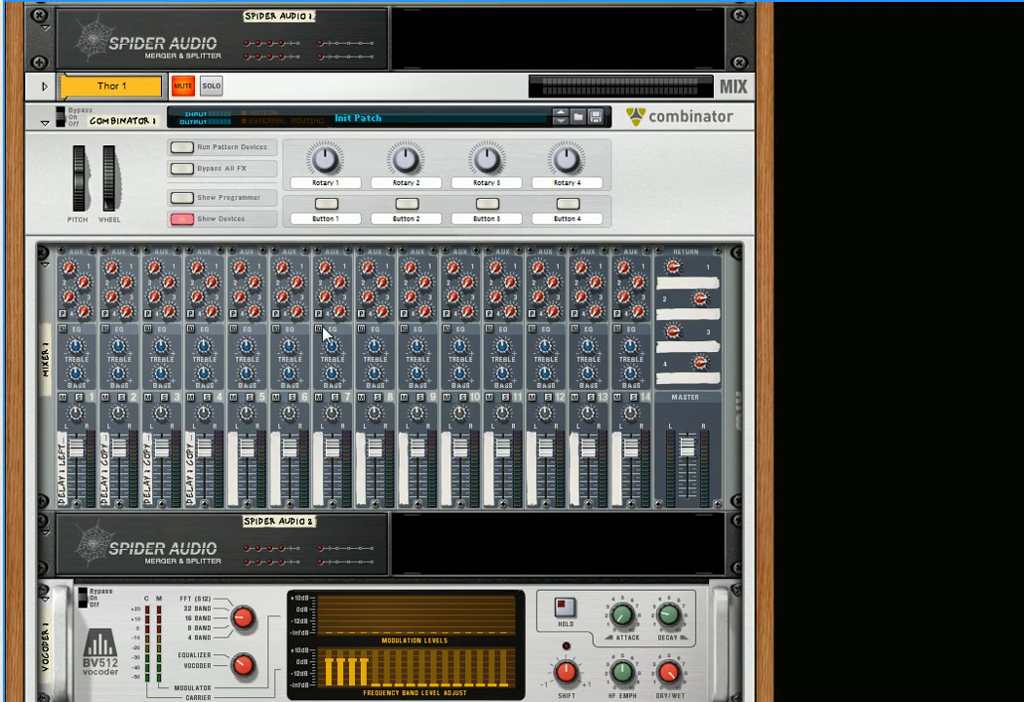
{"action": "scroll", "coordinate": [328, 336], "scroll_direction": "up", "scroll_amount": 1}
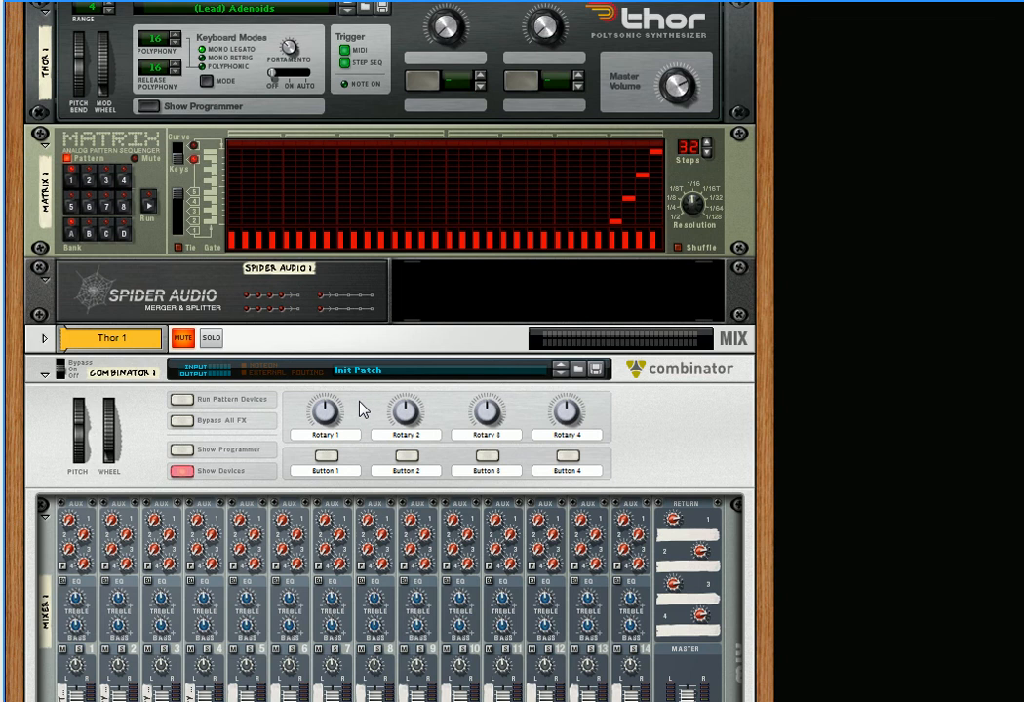
{"action": "scroll", "coordinate": [361, 407], "scroll_direction": "down", "scroll_amount": 7}
{"action": "scroll", "coordinate": [312, 398], "scroll_direction": "down", "scroll_amount": 10}
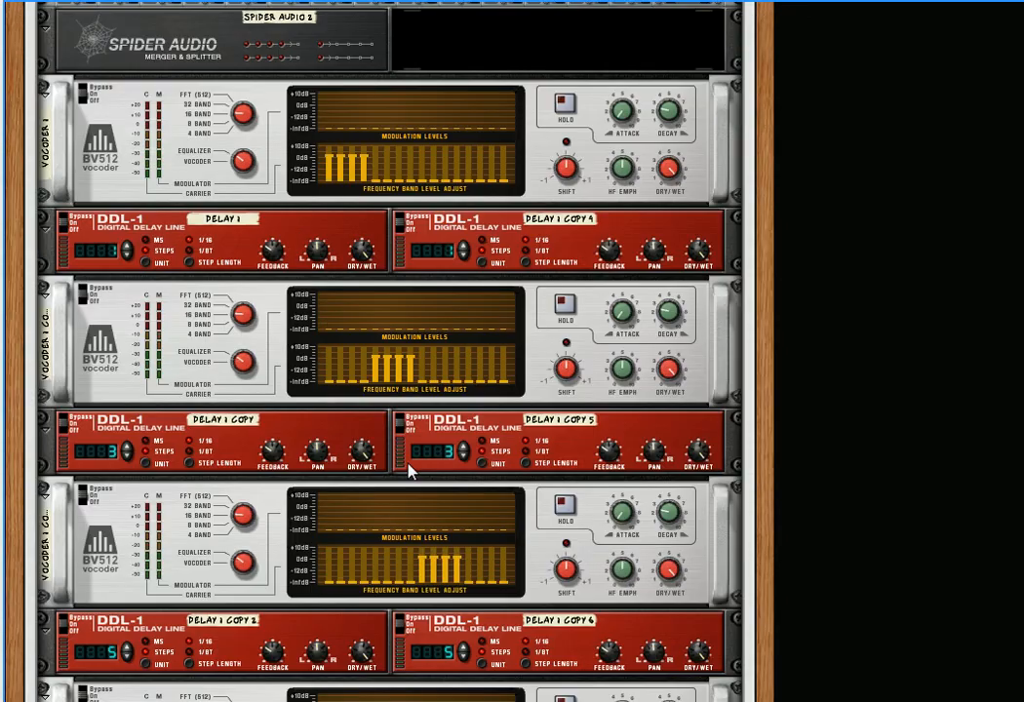
{"action": "scroll", "coordinate": [492, 526], "scroll_direction": "down", "scroll_amount": 5}
{"action": "scroll", "coordinate": [246, 404], "scroll_direction": "up", "scroll_amount": 1}
{"action": "scroll", "coordinate": [245, 404], "scroll_direction": "up", "scroll_amount": 2}
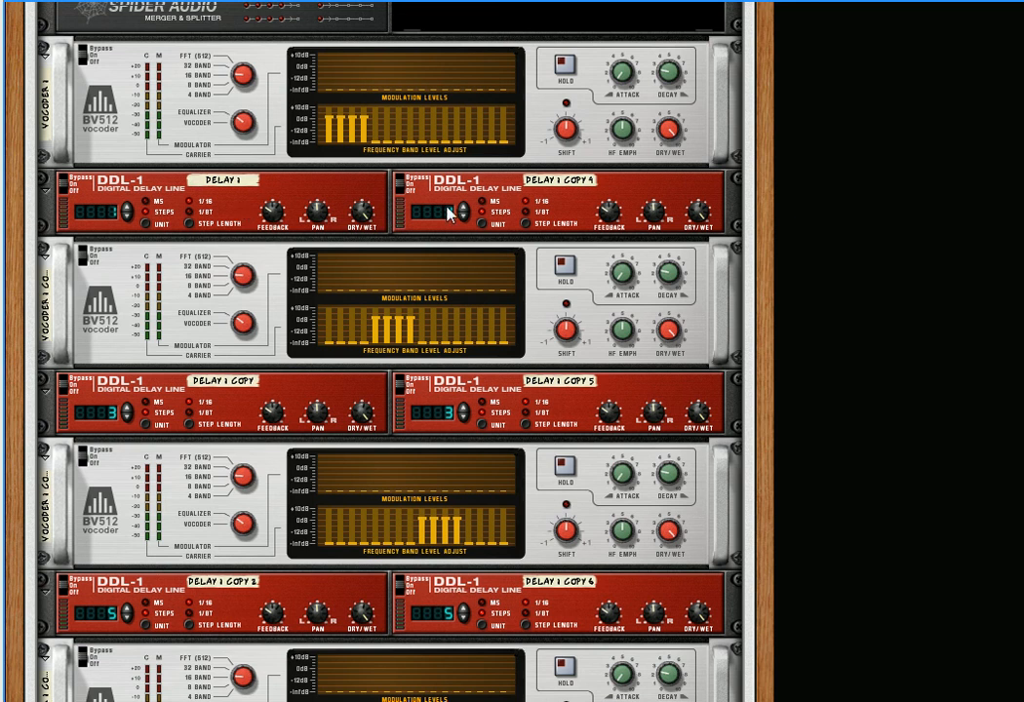
{"action": "scroll", "coordinate": [331, 320], "scroll_direction": "down", "scroll_amount": 3}
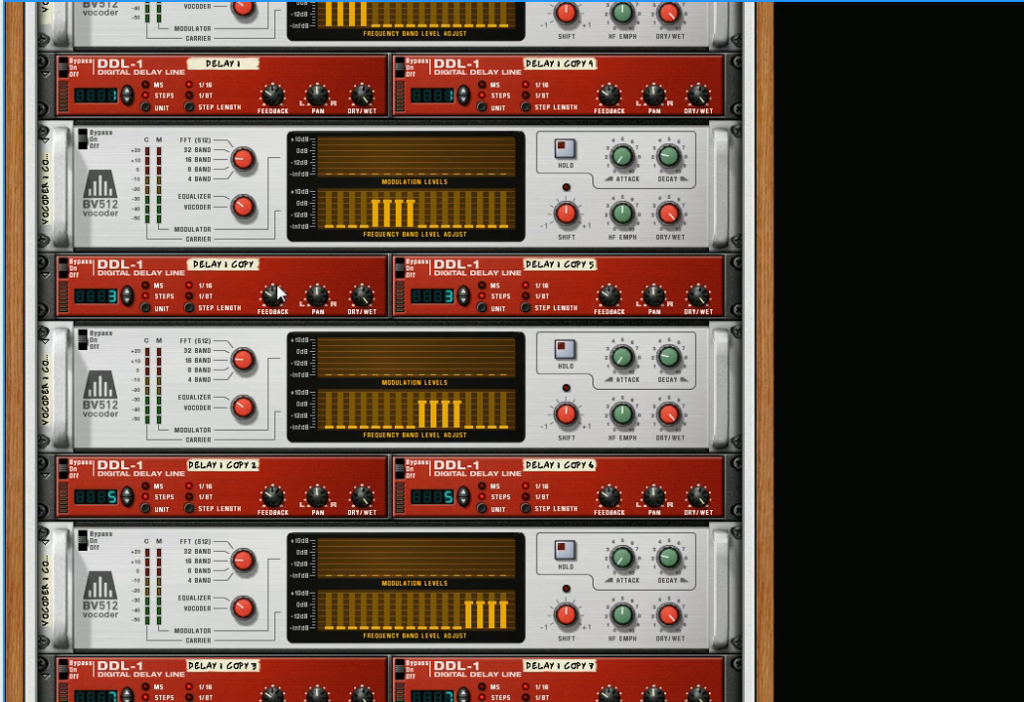
{"action": "scroll", "coordinate": [425, 362], "scroll_direction": "up", "scroll_amount": 3}
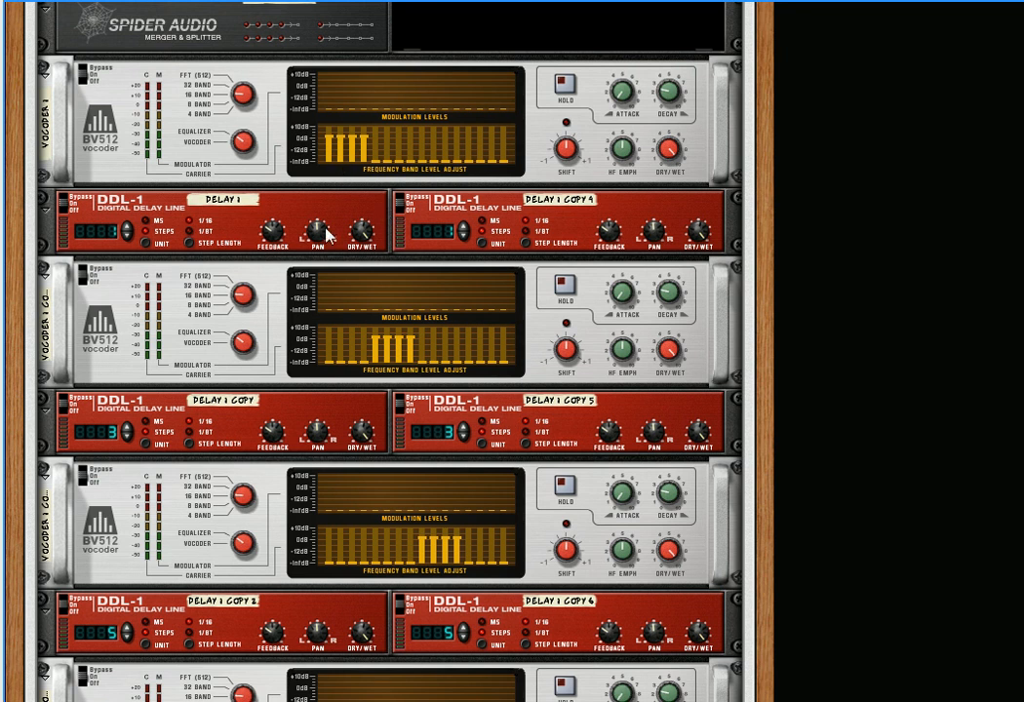
{"action": "scroll", "coordinate": [379, 252], "scroll_direction": "up", "scroll_amount": 1}
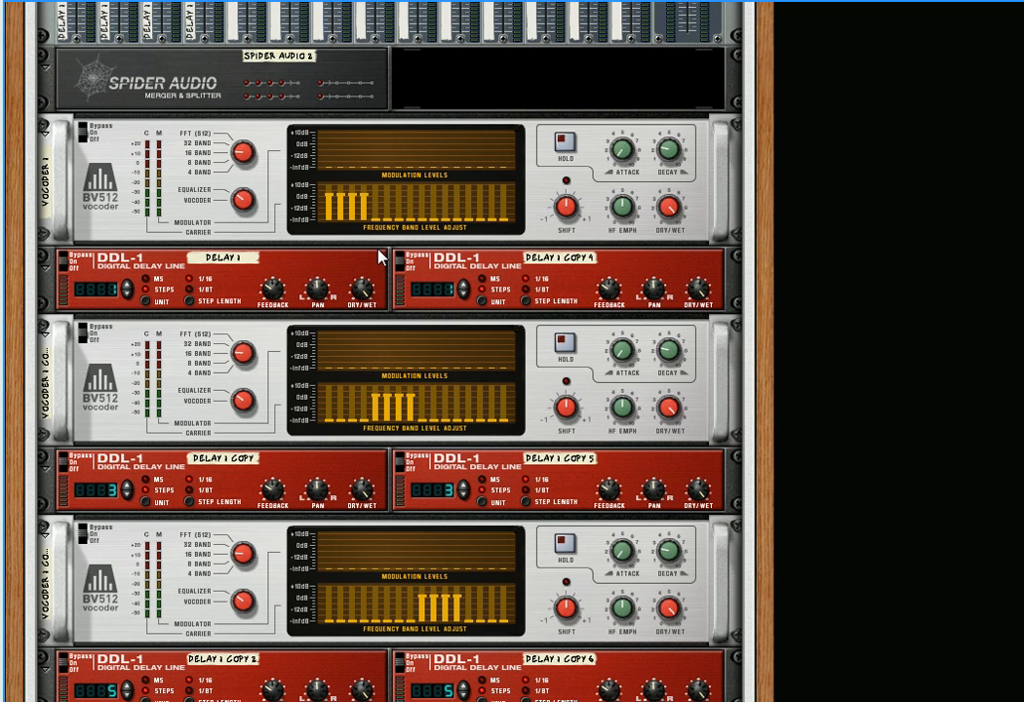
- Try the 32 Band setting on Vocoder 1, and restore it to 16 Band
{"action": "left_click", "coordinate": [238, 160]}
{"action": "left_click_drag", "start_coordinate": [235, 155], "coordinate": [240, 140]}
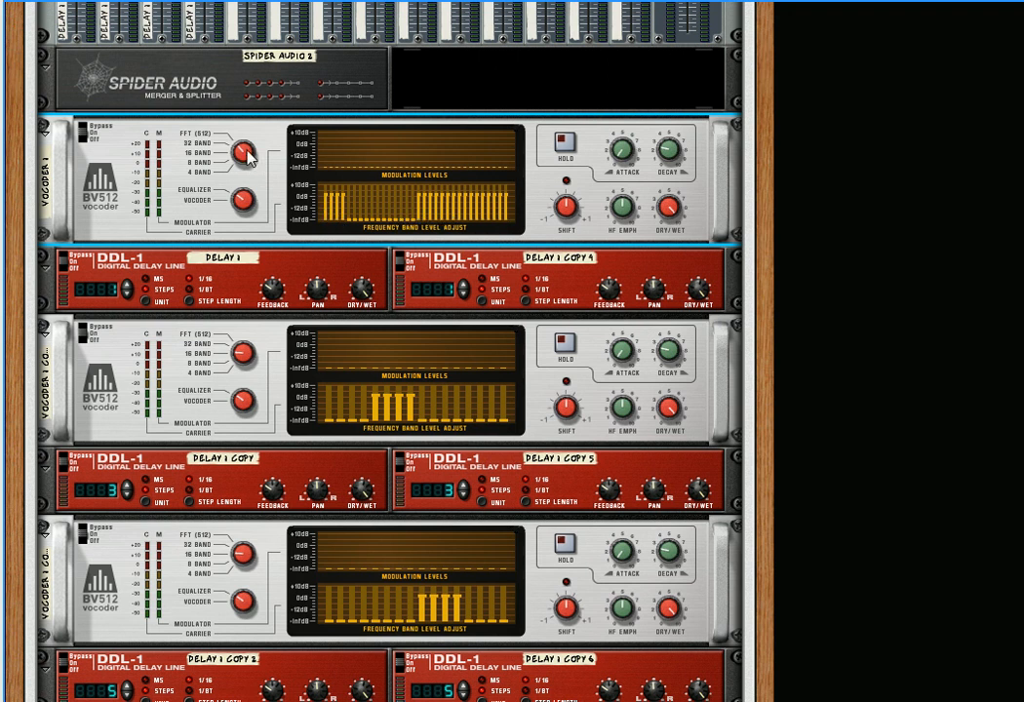
{"action": "left_click_drag", "start_coordinate": [247, 171], "coordinate": [247, 178]}
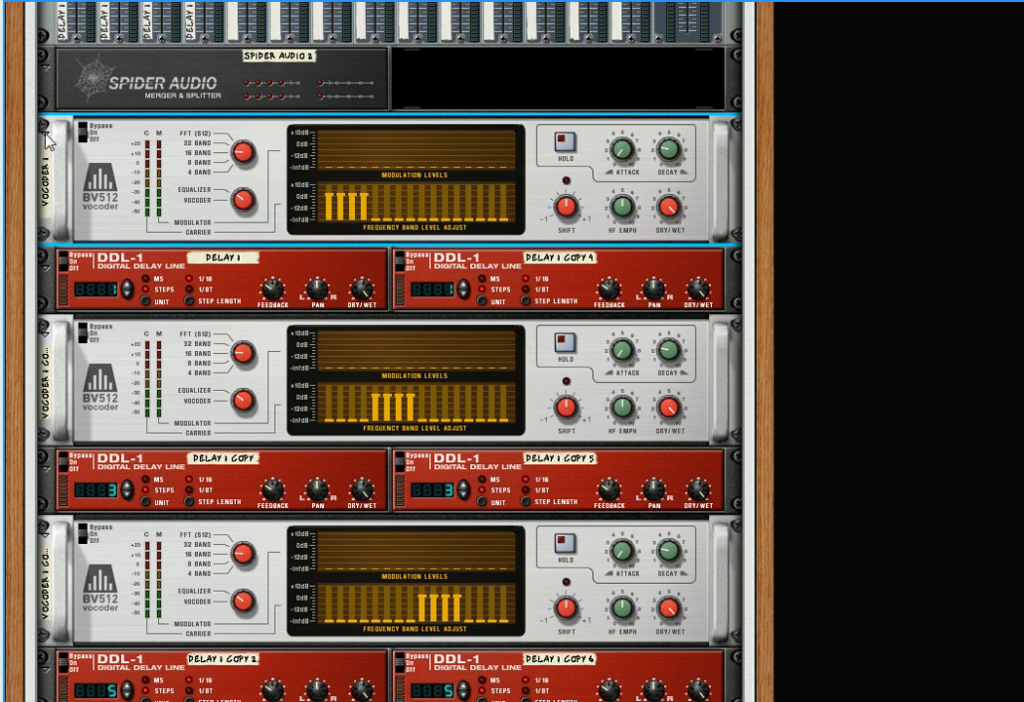
- Collapse all the devices inside the Combinator
{"action": "left_click", "coordinate": [44, 128]}
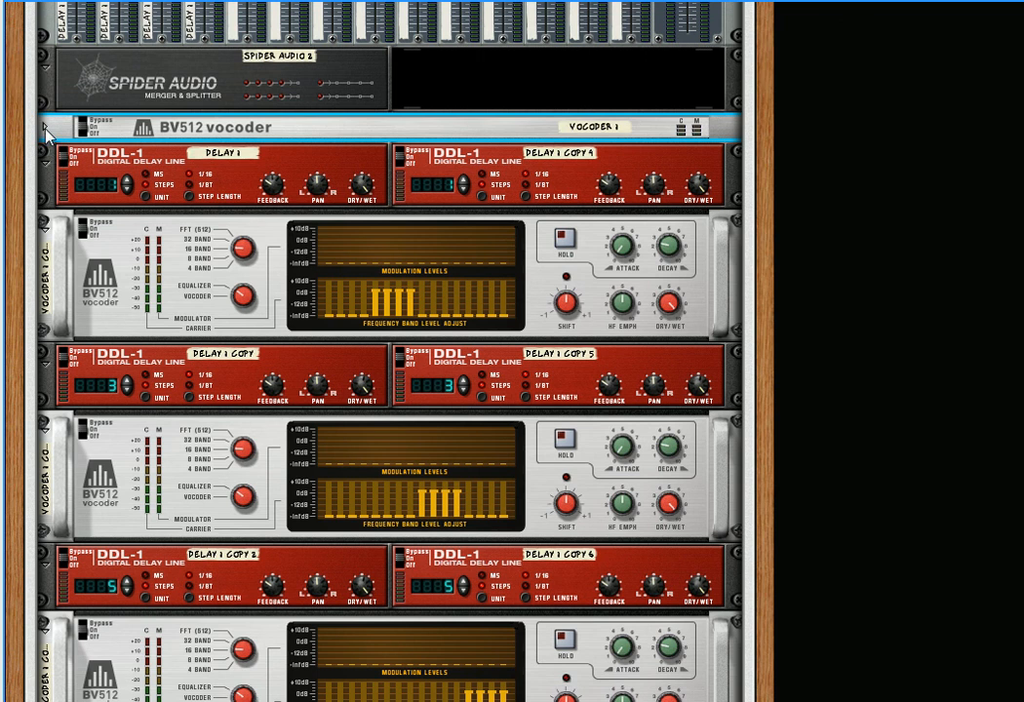
{"action": "left_click", "coordinate": [43, 128]}
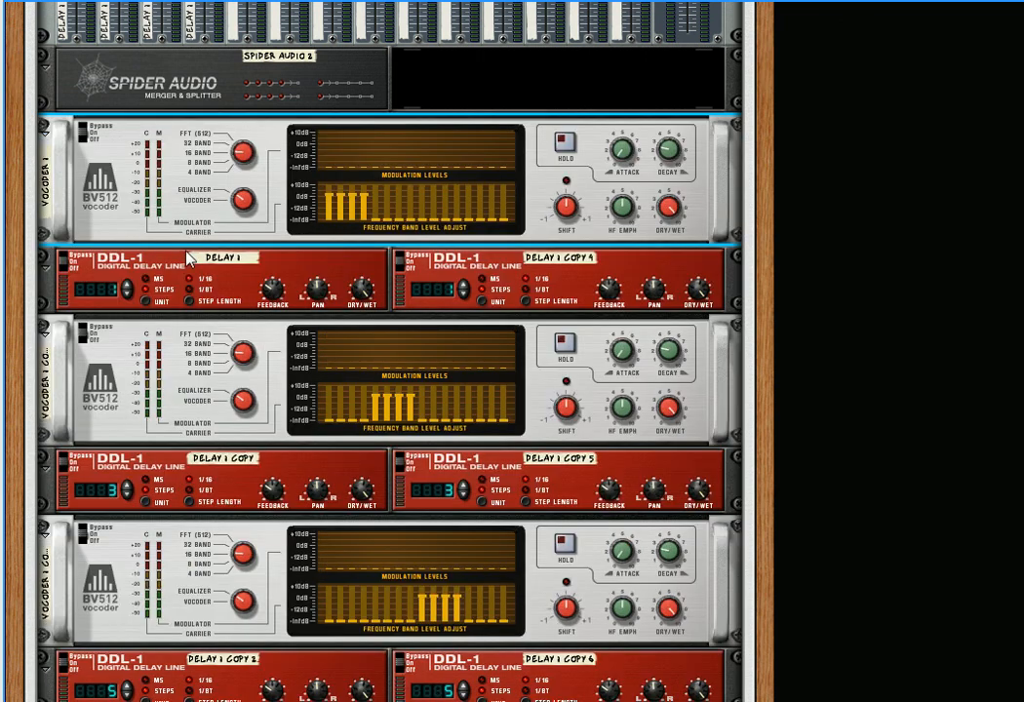
{"action": "left_click", "coordinate": [46, 132], "text": "alt"}
{"action": "scroll", "coordinate": [244, 312], "scroll_direction": "up", "scroll_amount": 3}
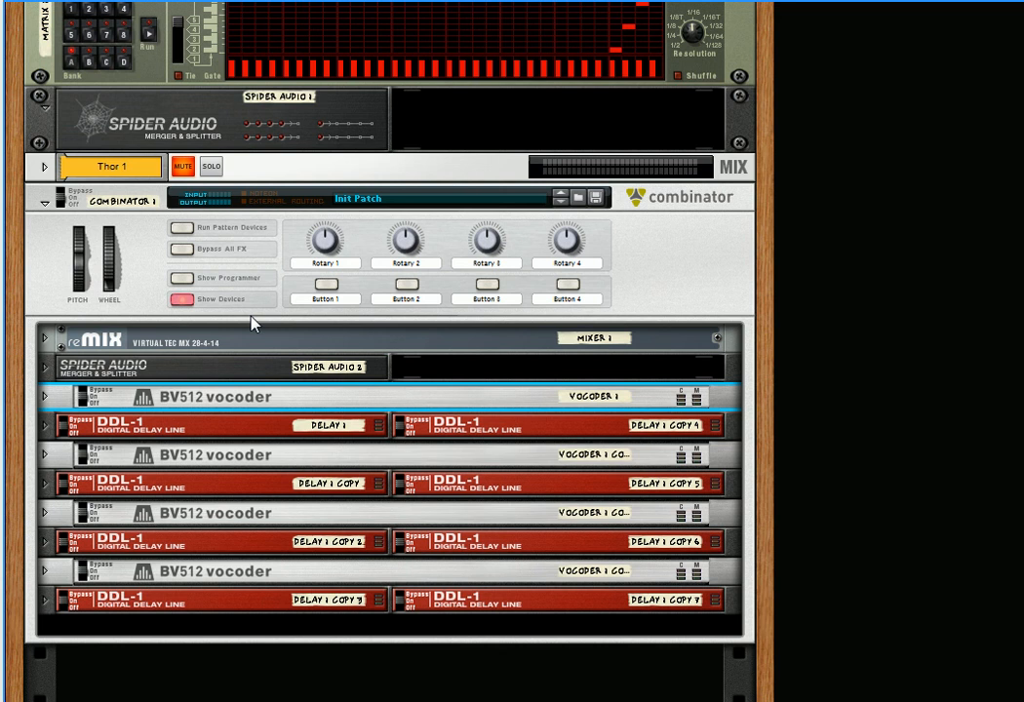
- Start playback and unmute the Thor 1 mix channel
{"action": "key", "text": "space"}
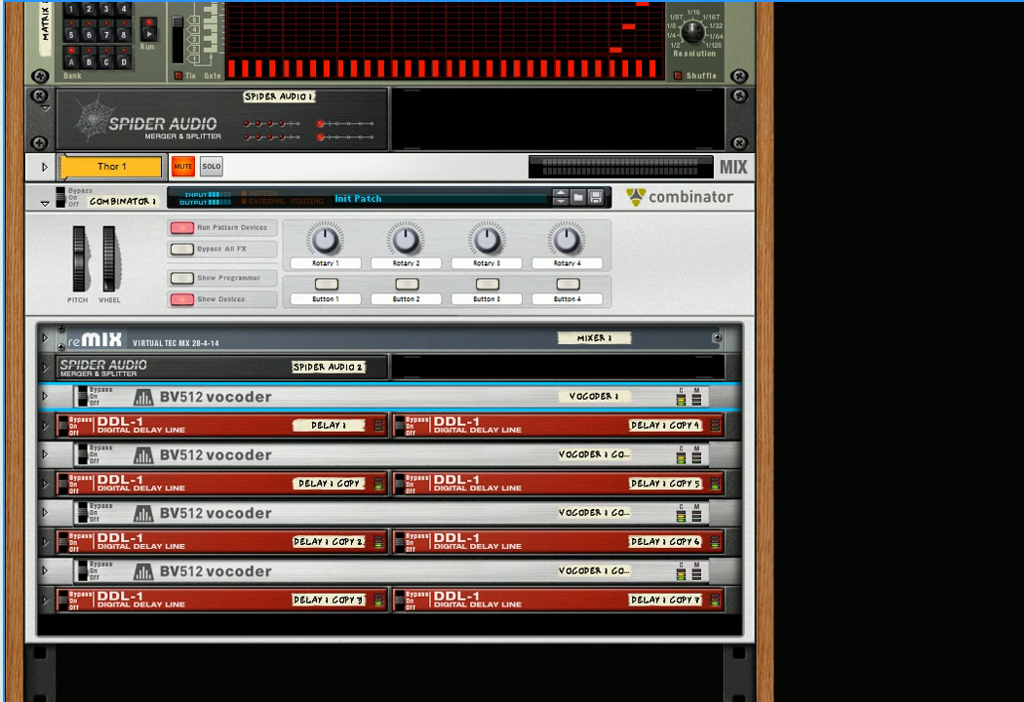
{"action": "left_click", "coordinate": [183, 167]}
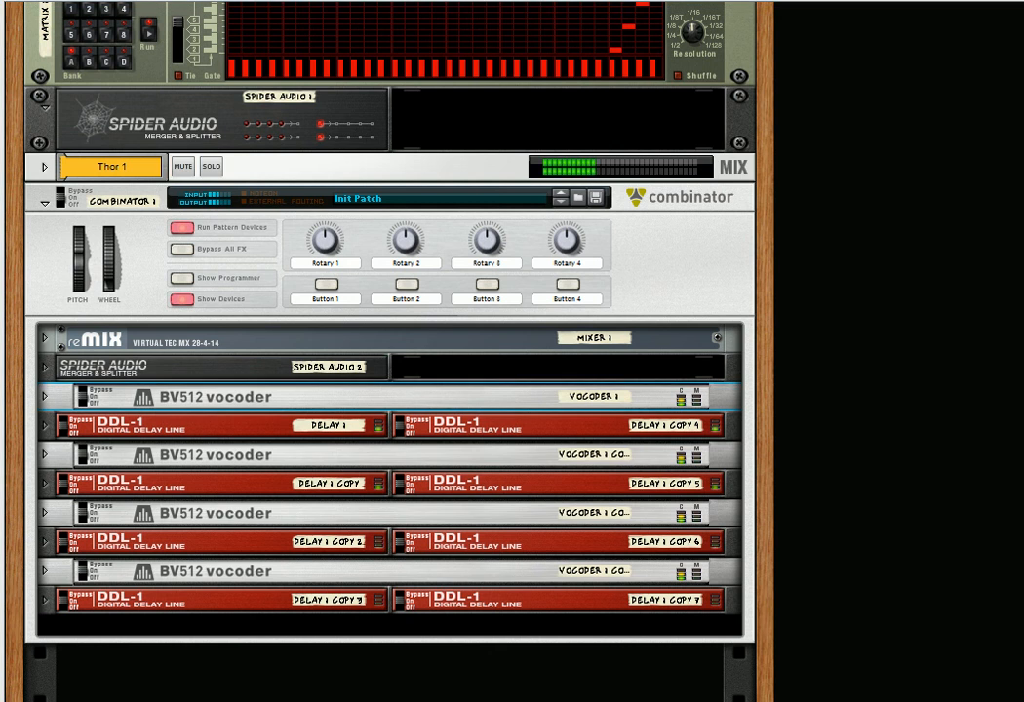